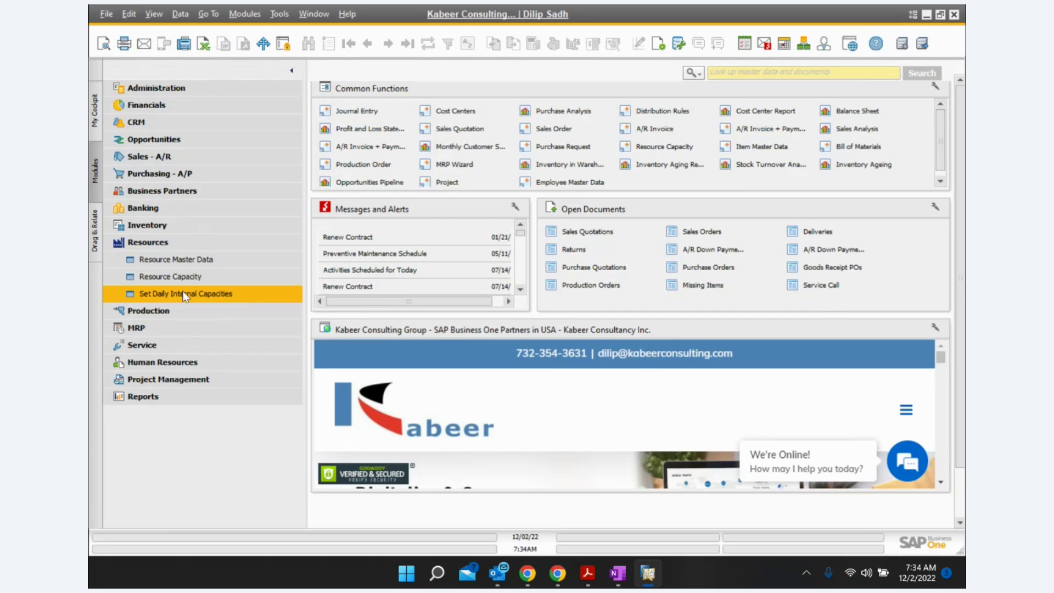
Step: Open the Cutting resource in Resource Master Data and review its standard costs and the available resource types
key("Up")
key("Up")
key("Return")
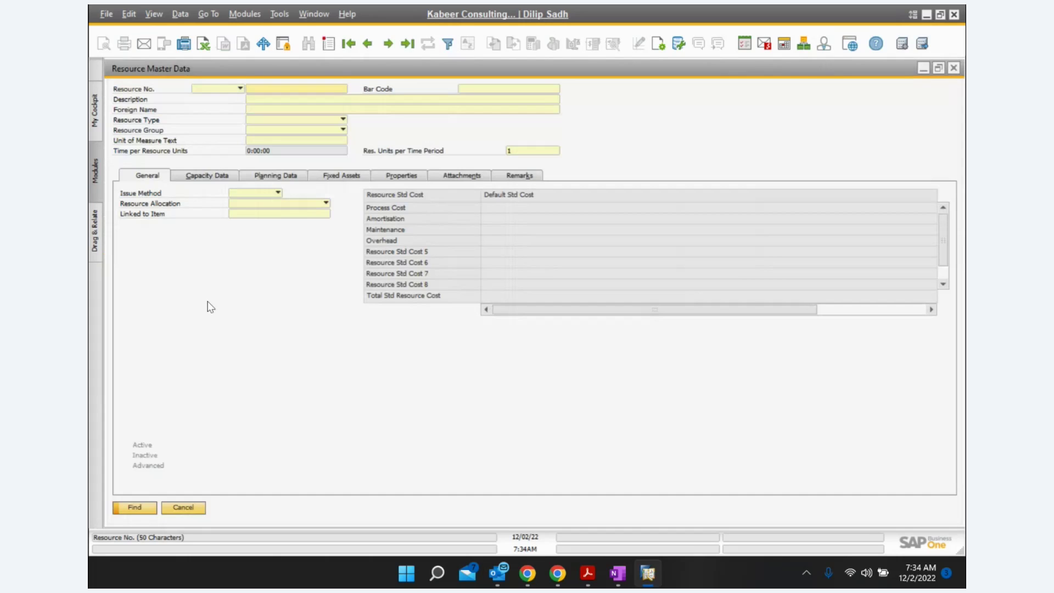
type("*")
key("Return")
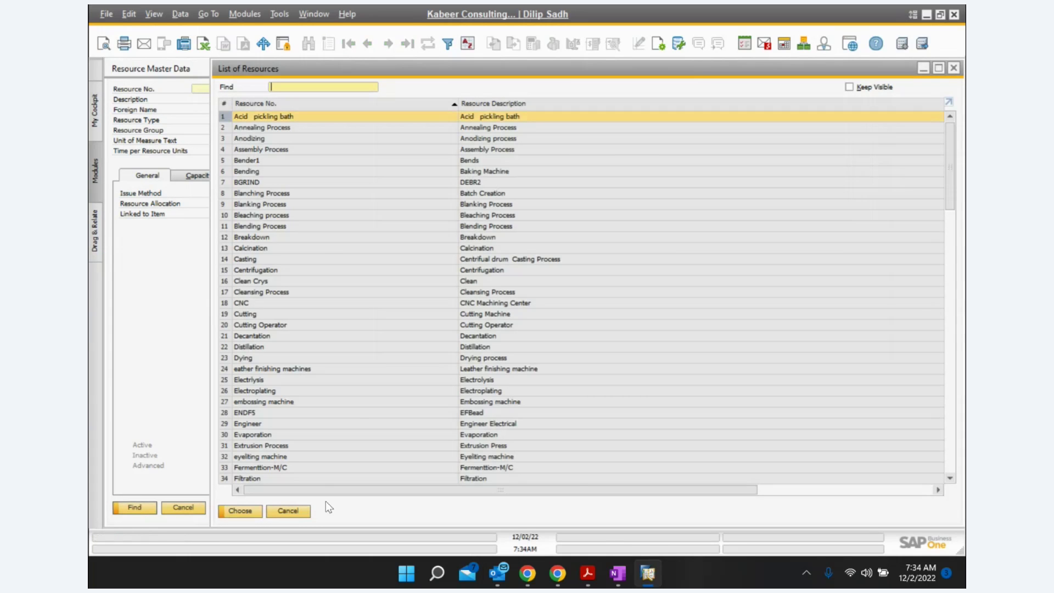
double_click(499, 314)
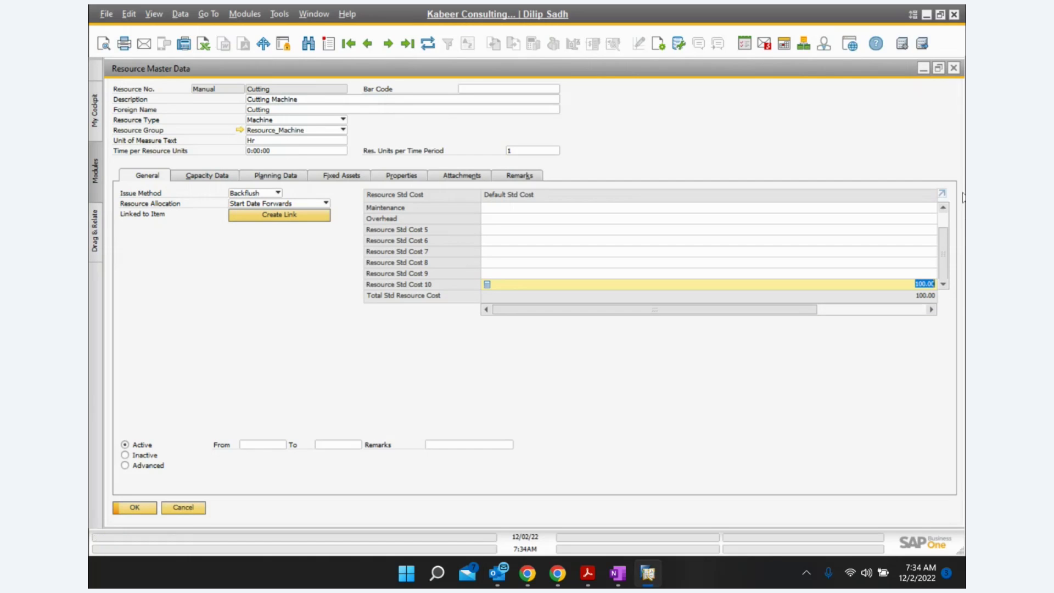
left_click_drag(947, 248, 947, 235)
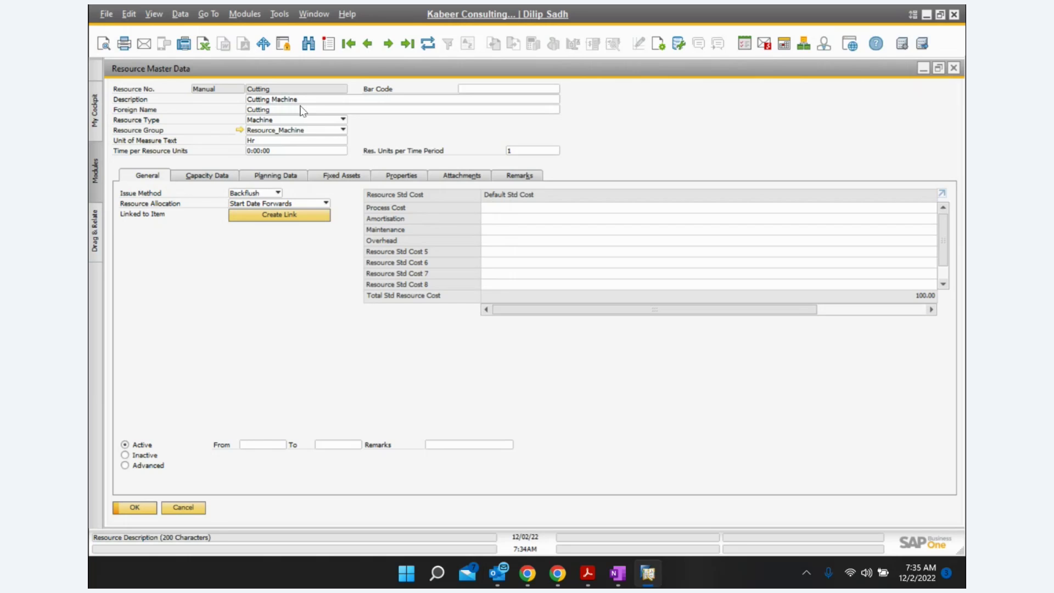
left_click(343, 120)
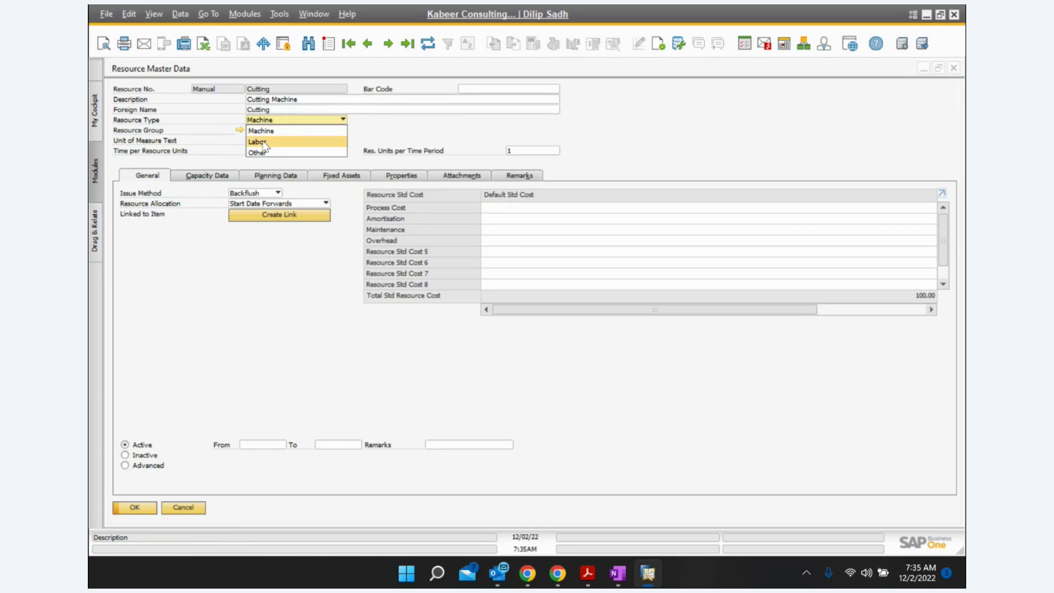
left_click(241, 269)
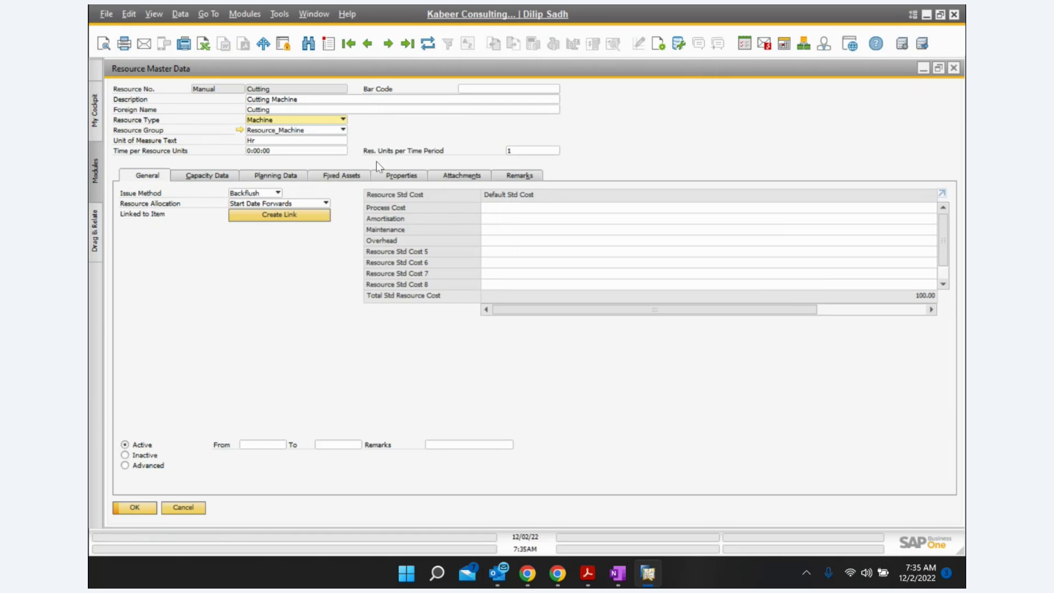
Step: Try the Others resource group on the Cutting resource and close the record without saving the change
left_click(344, 130)
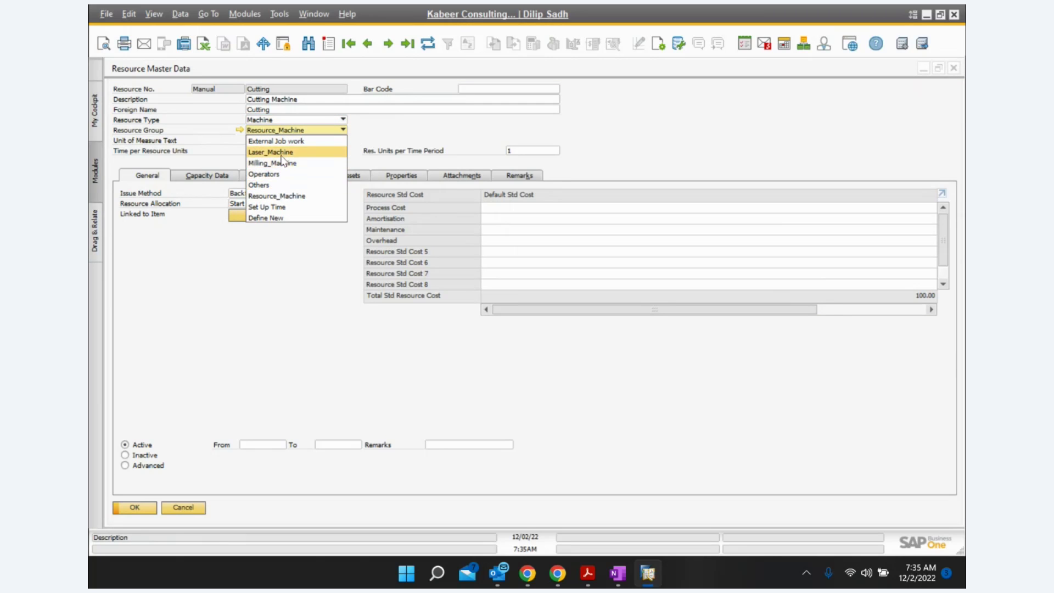
left_click(278, 187)
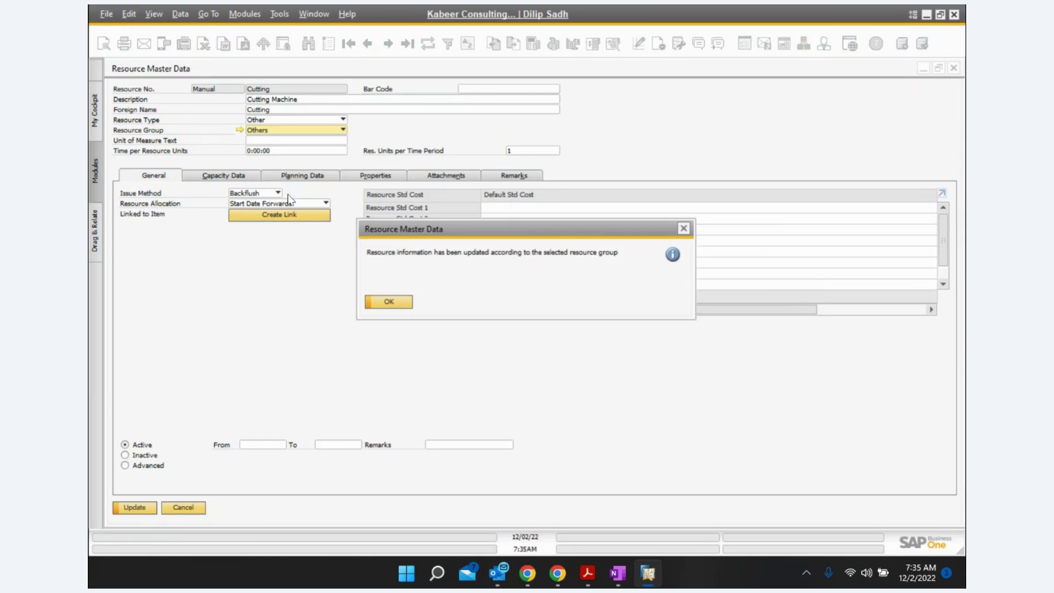
left_click(388, 301)
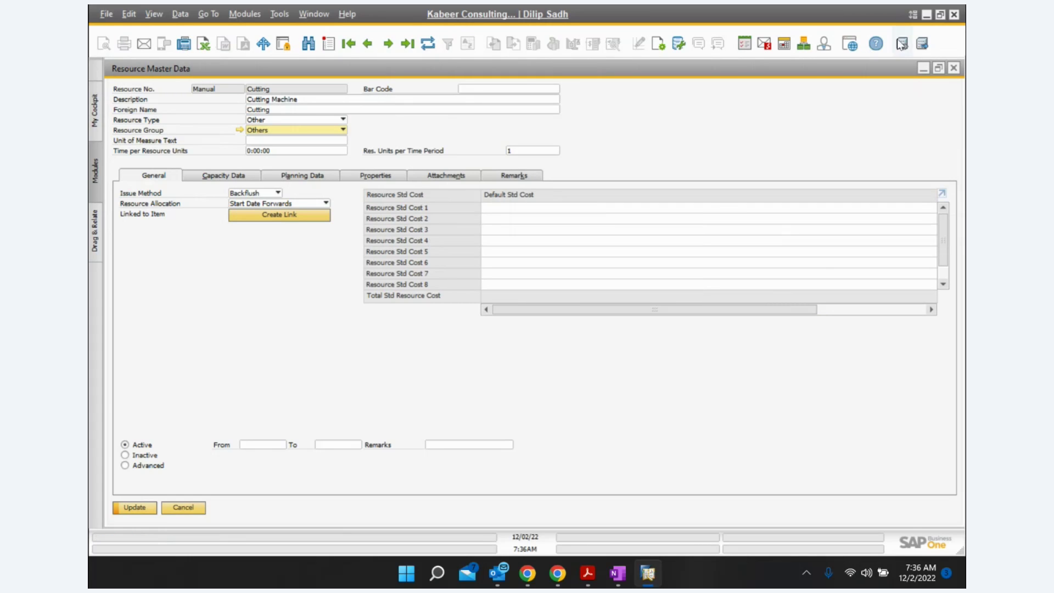
left_click(954, 68)
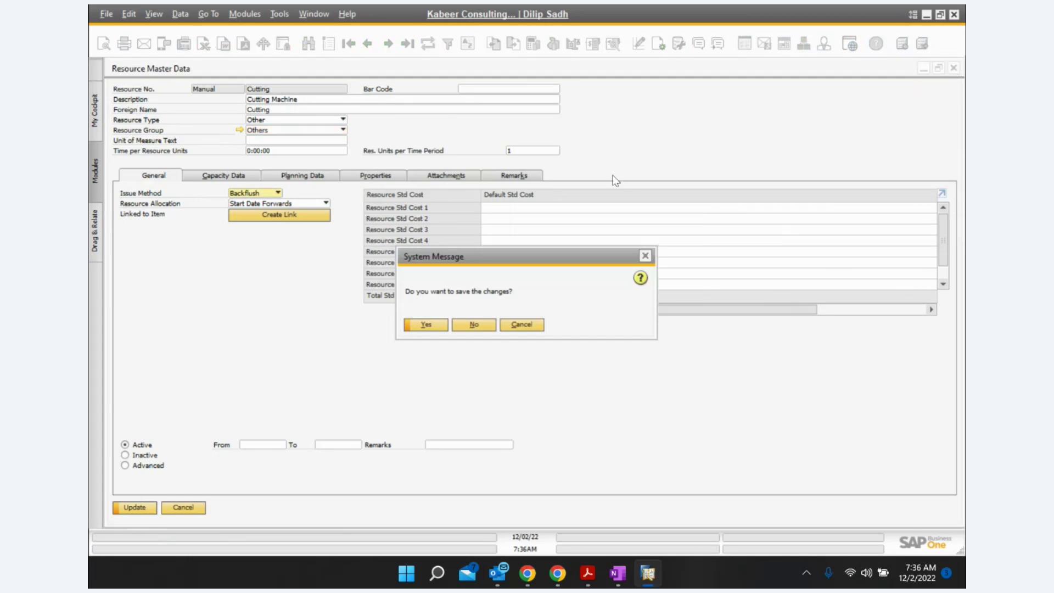
left_click(475, 324)
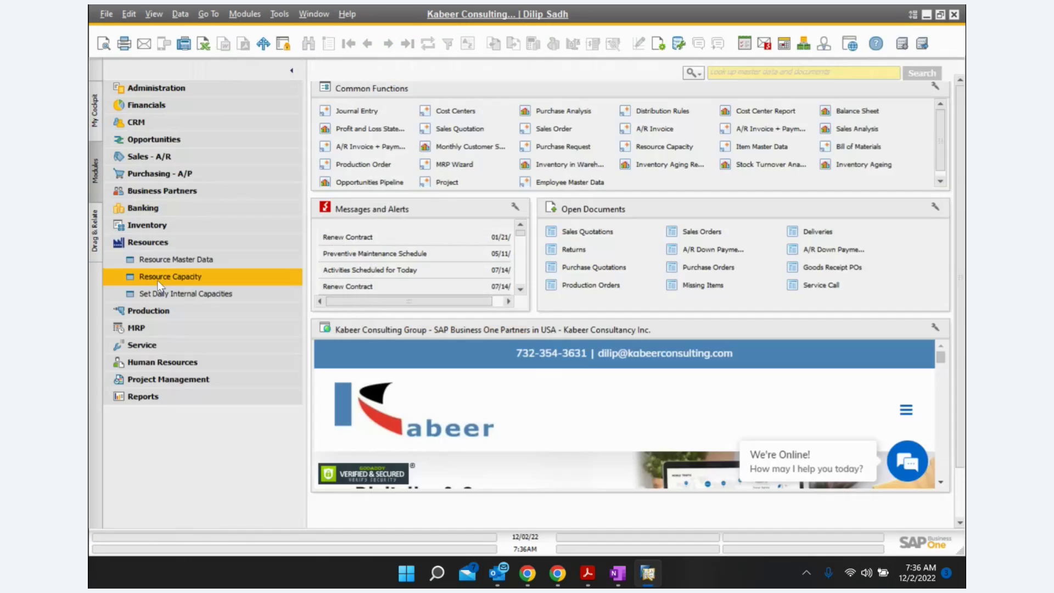
Step: Open the Cutting Operator resource in Resource Master Data and view its standard cost rows
left_click(168, 260)
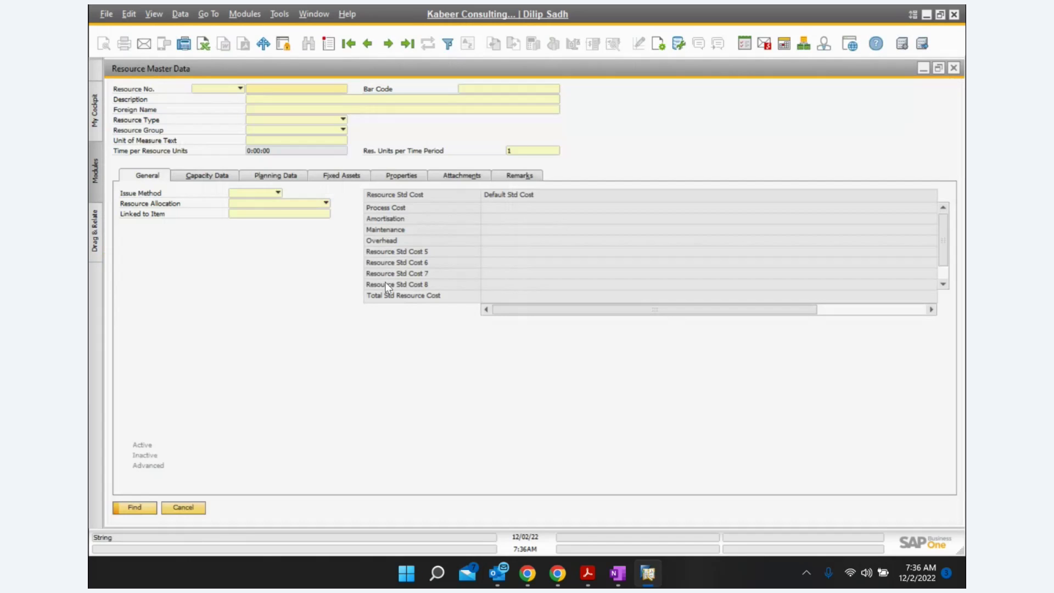
type("*")
key("Return")
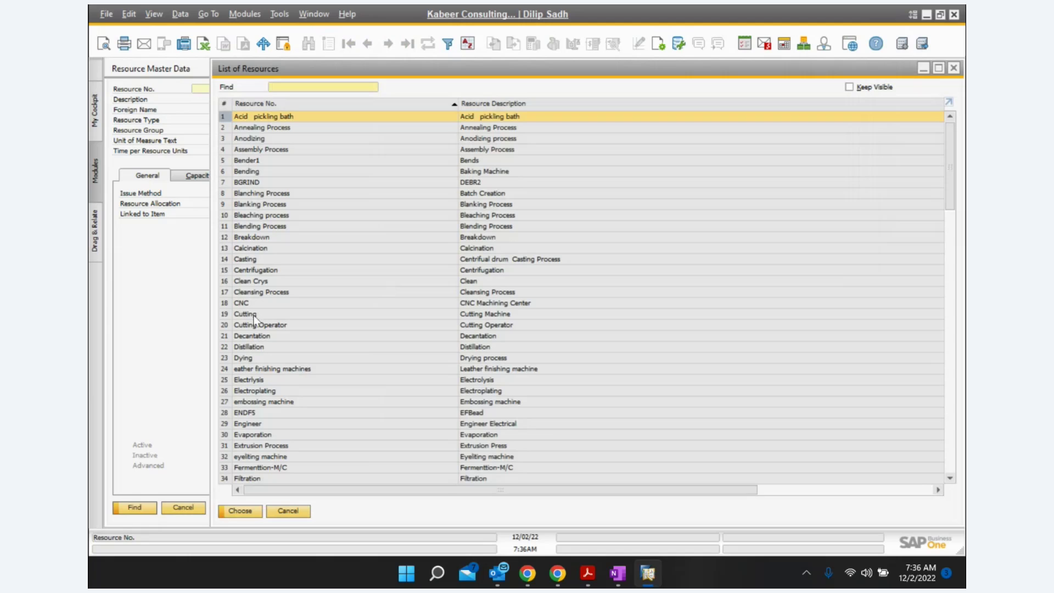
left_click(250, 325)
double_click(250, 324)
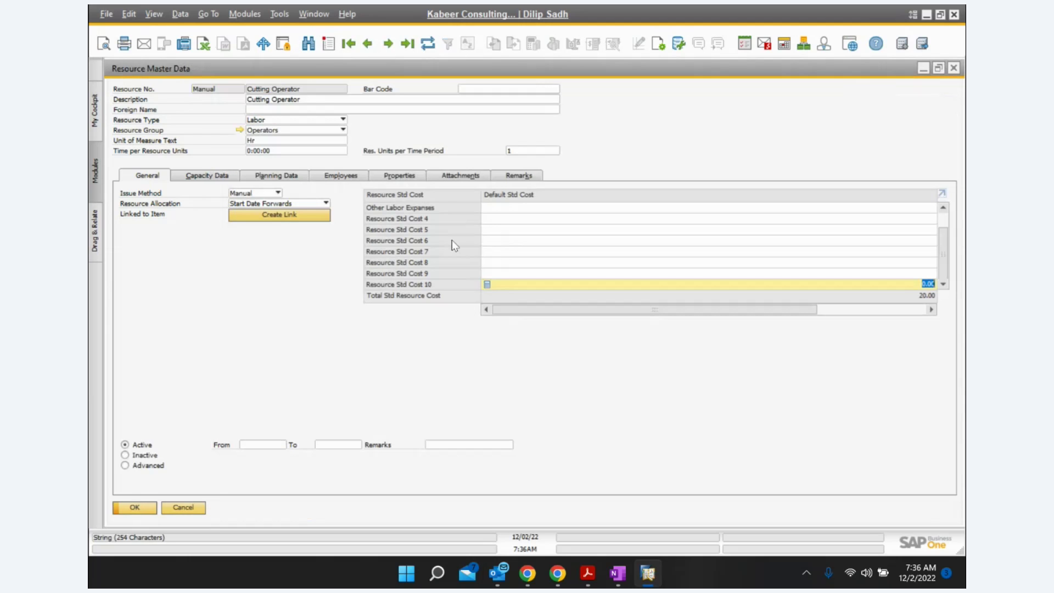
scroll(574, 258, "up", 2)
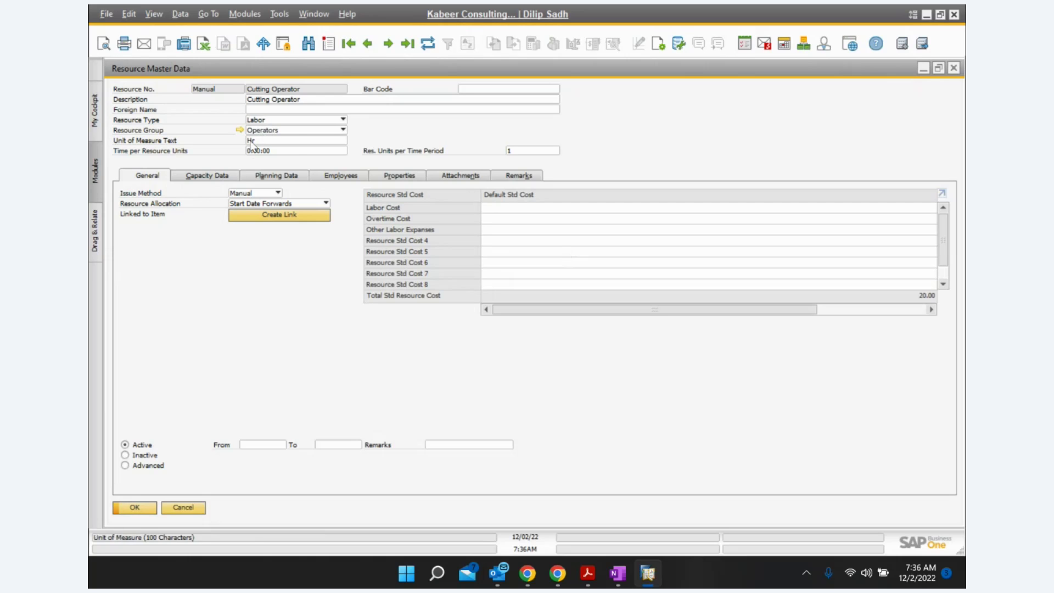
Step: Assign the Cutting Operator to the Resource_Machine group and set its default Process Cost to 20
left_click(342, 129)
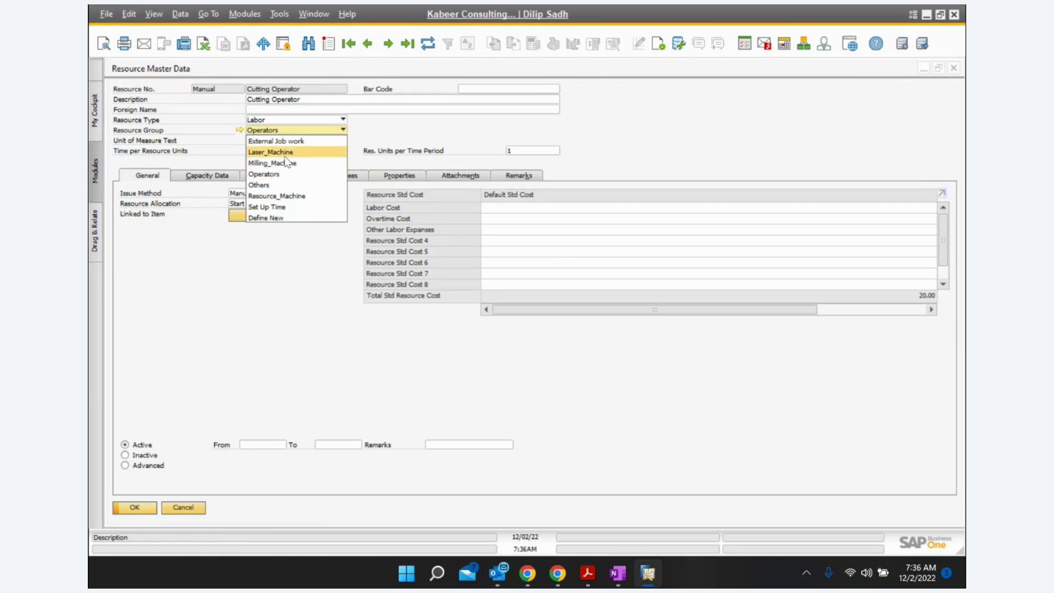
left_click(279, 197)
left_click(380, 301)
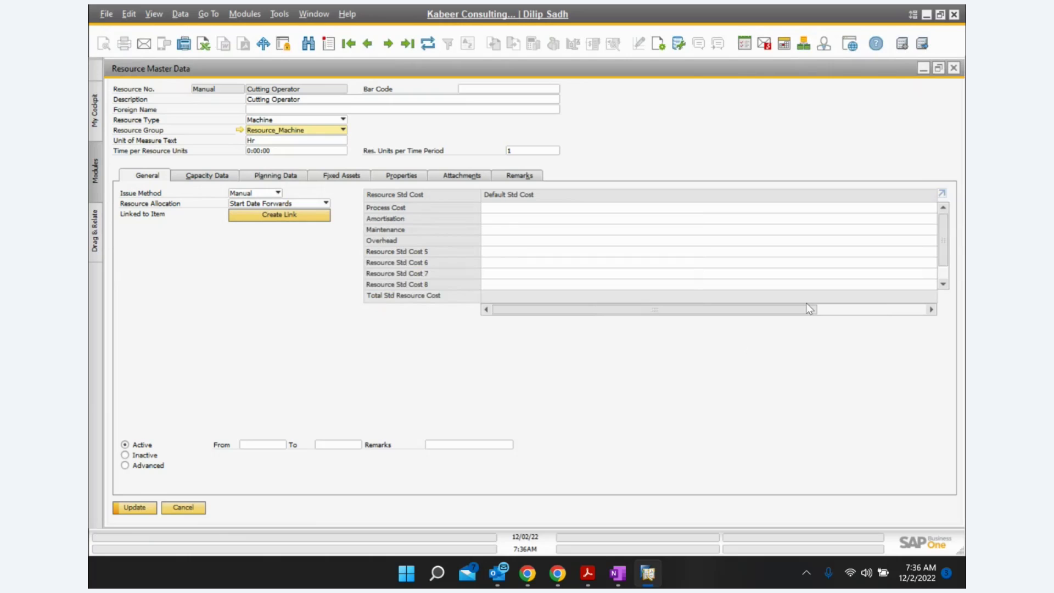
left_click(885, 310)
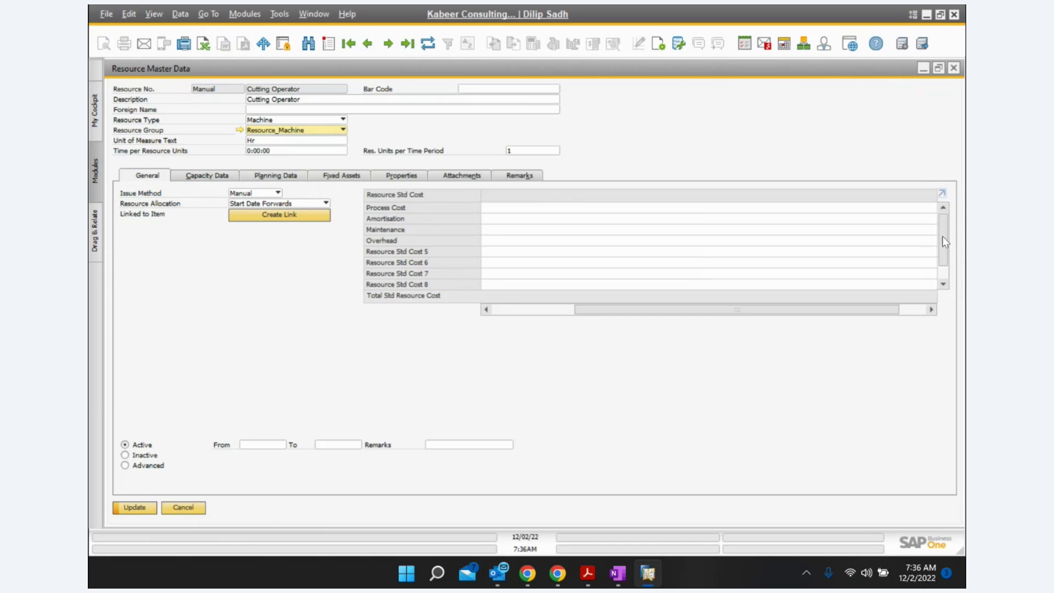
left_click_drag(946, 242, 949, 200)
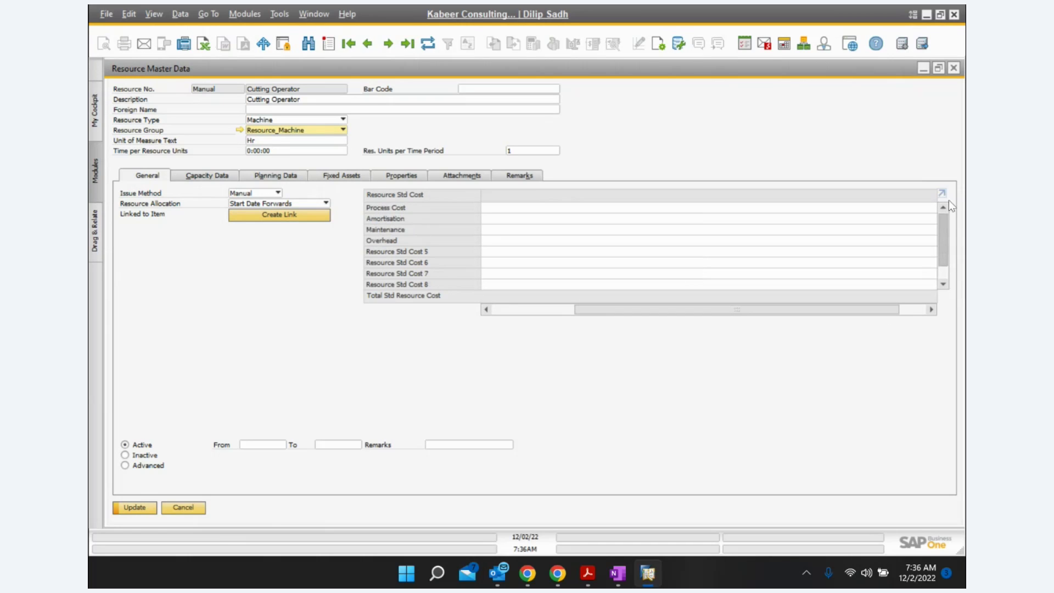
left_click(920, 211)
type("20")
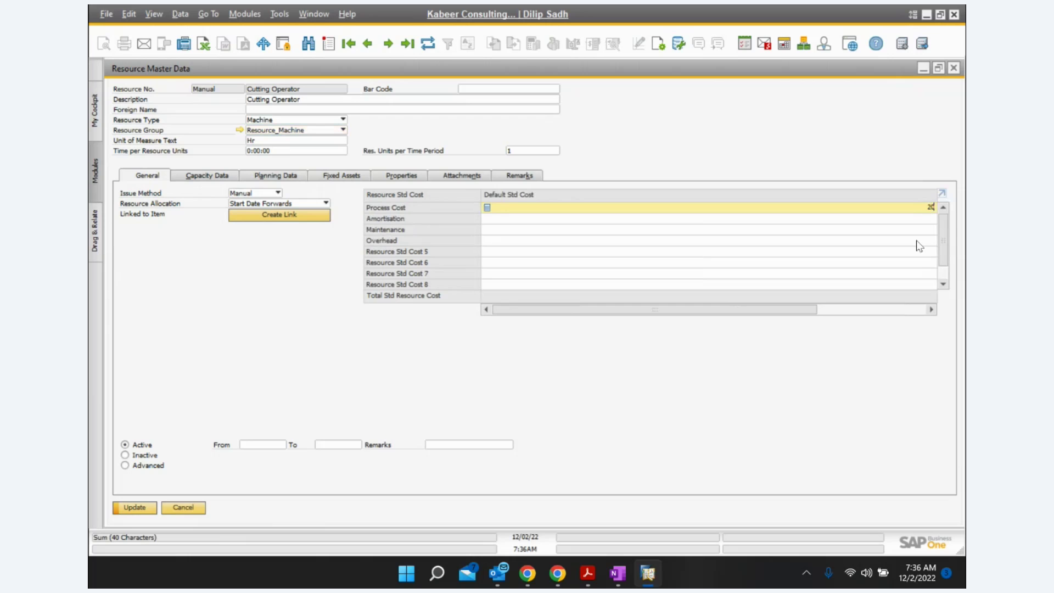
Step: Review the Cutting Operator's capacity and planning data and close the record, discarding the changes
left_click(213, 175)
left_click(272, 176)
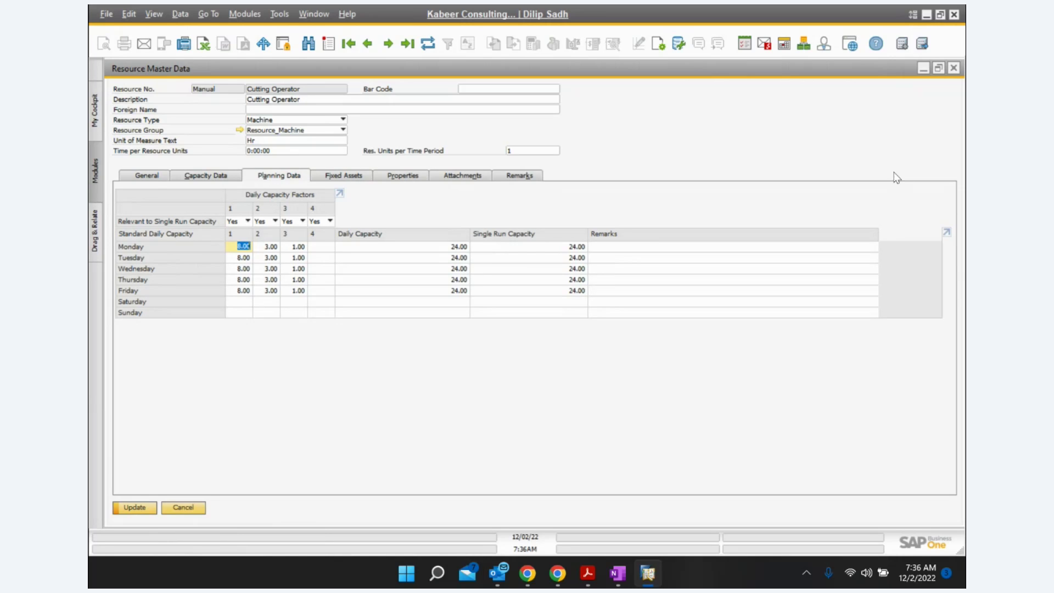
left_click(958, 73)
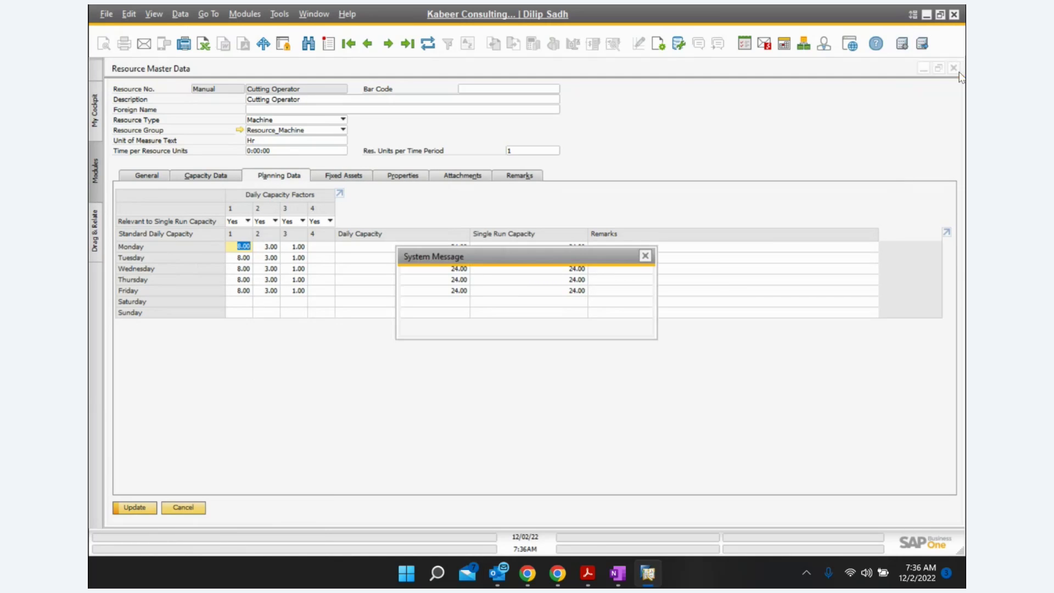
left_click(476, 324)
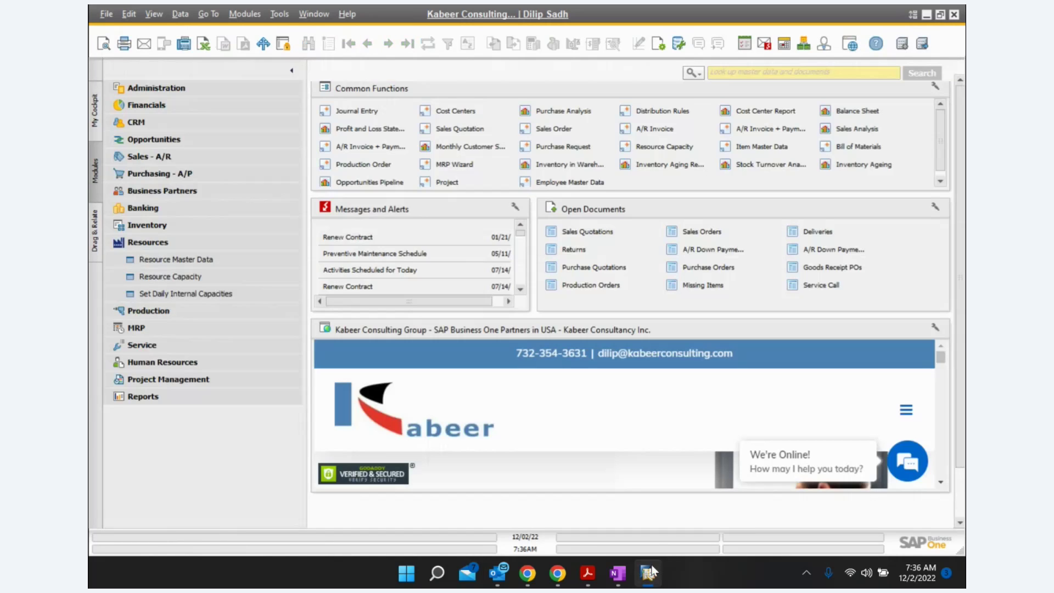
Step: Switch to Adobe Acrobat Reader and read the Generate Available Capacity slide with its explanatory notes
mouse_move(631, 579)
left_click_drag(588, 573, 648, 575)
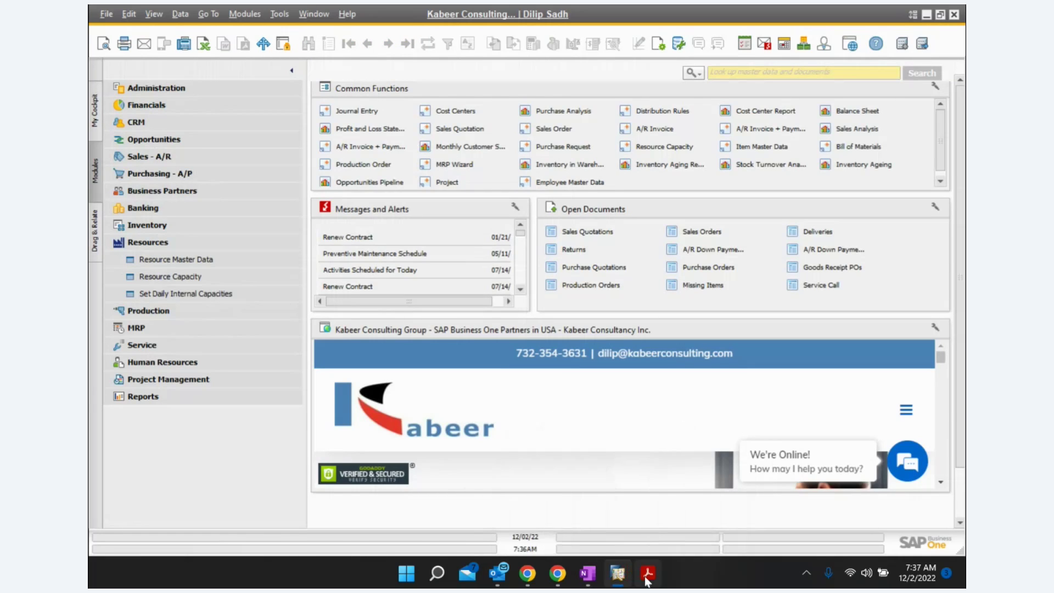
left_click(648, 574)
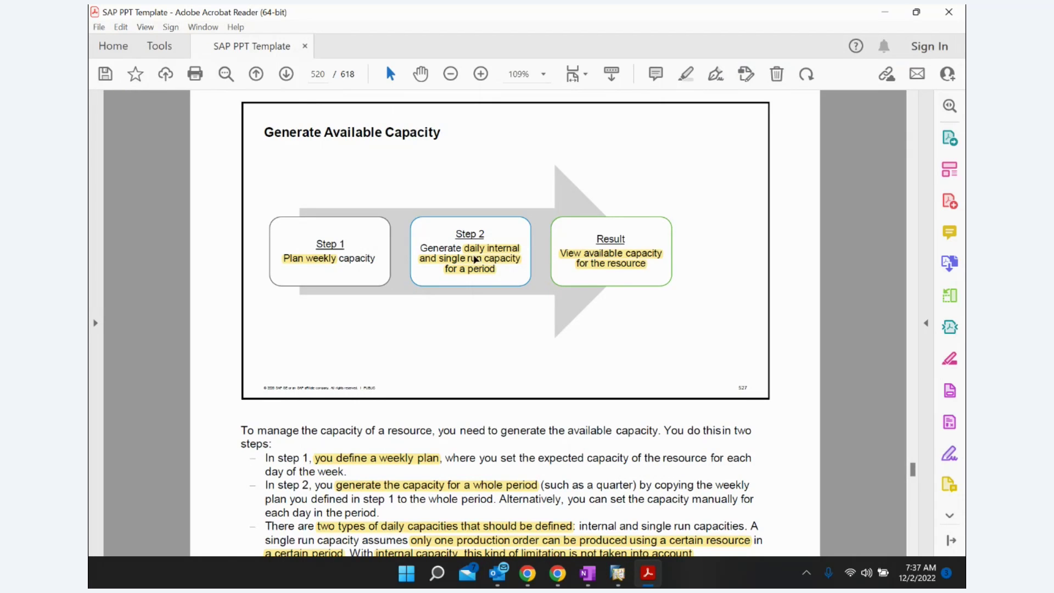
scroll(496, 286, "down", 1)
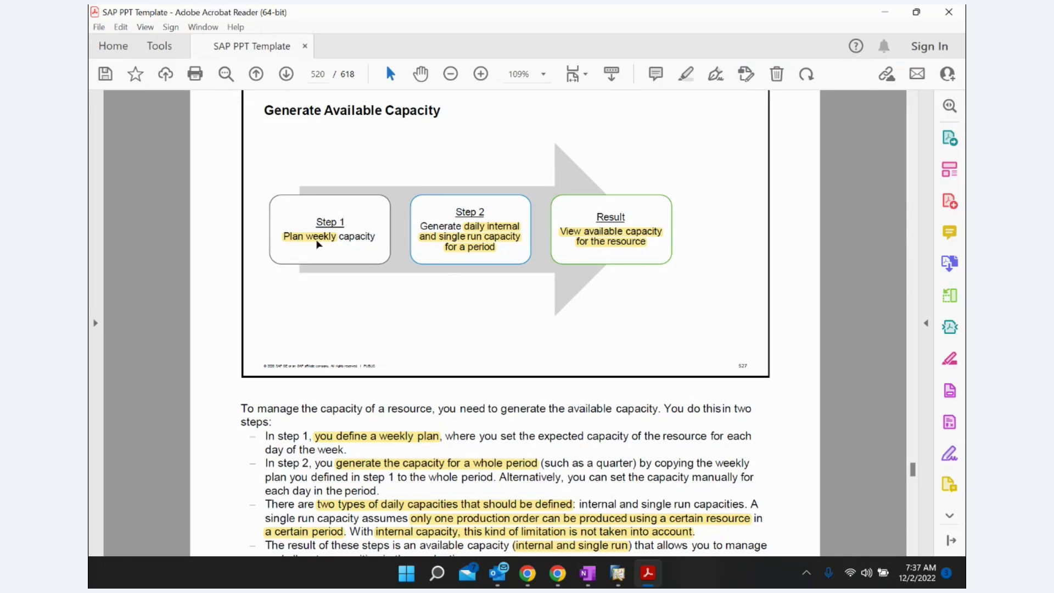
scroll(373, 258, "down", 2)
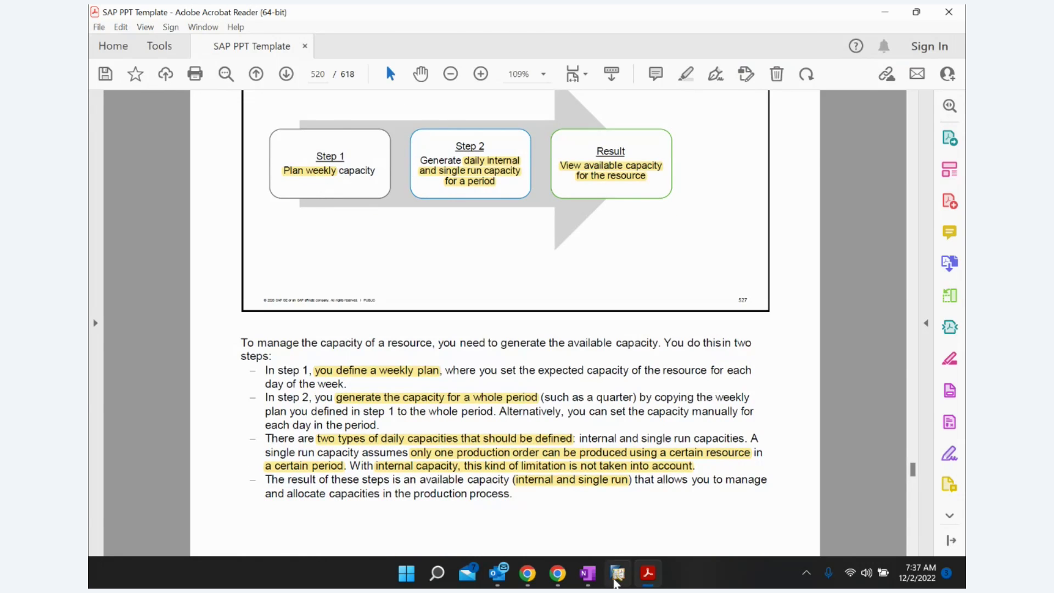
Step: Return to SAP Business One and open the Cutting resource from the full list in Resource Master Data
left_click(617, 572)
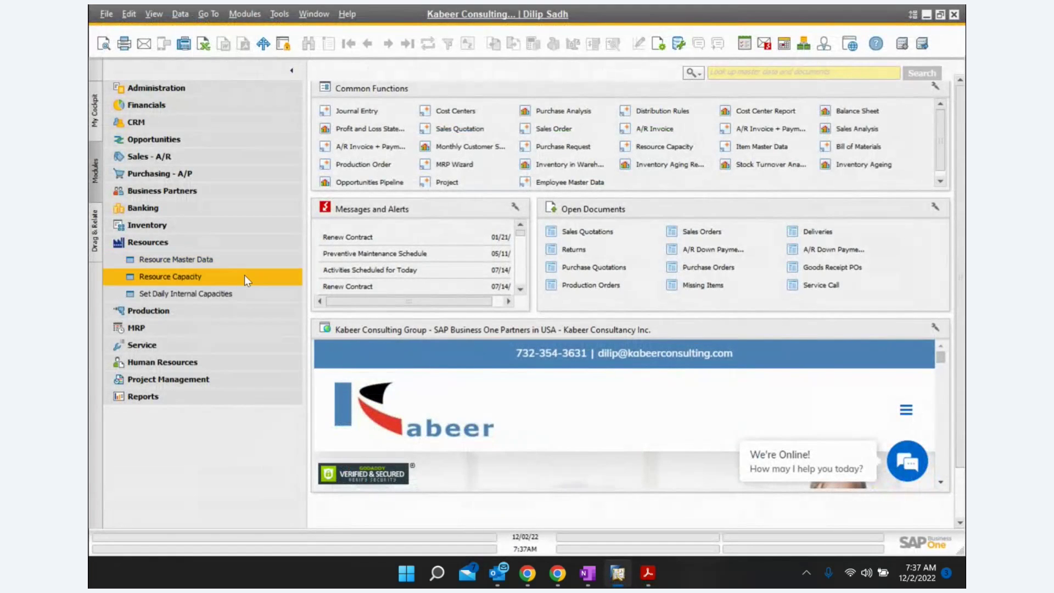
left_click(207, 260)
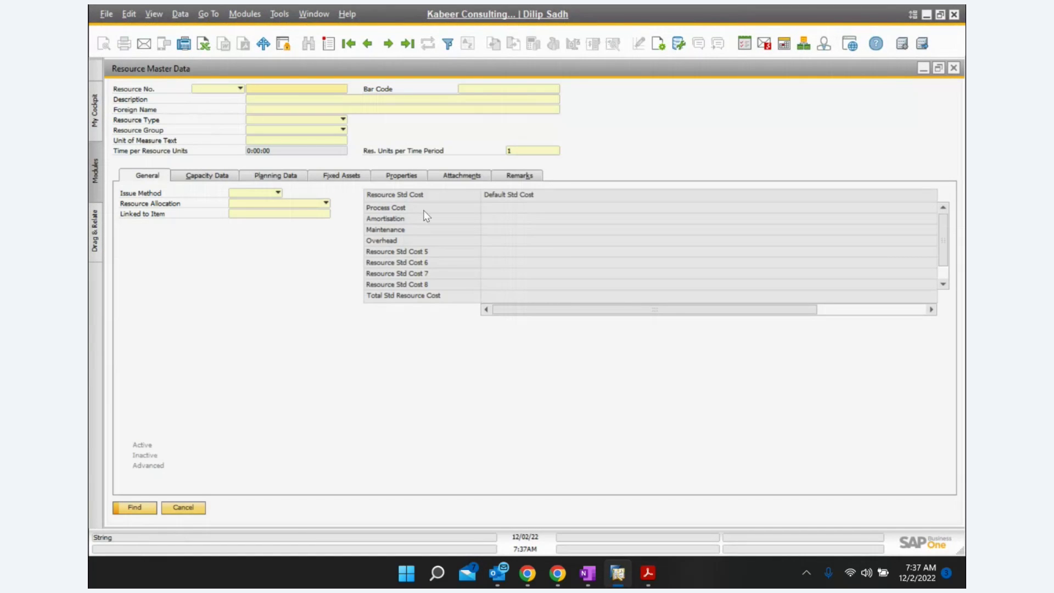
type("*")
key("Tab")
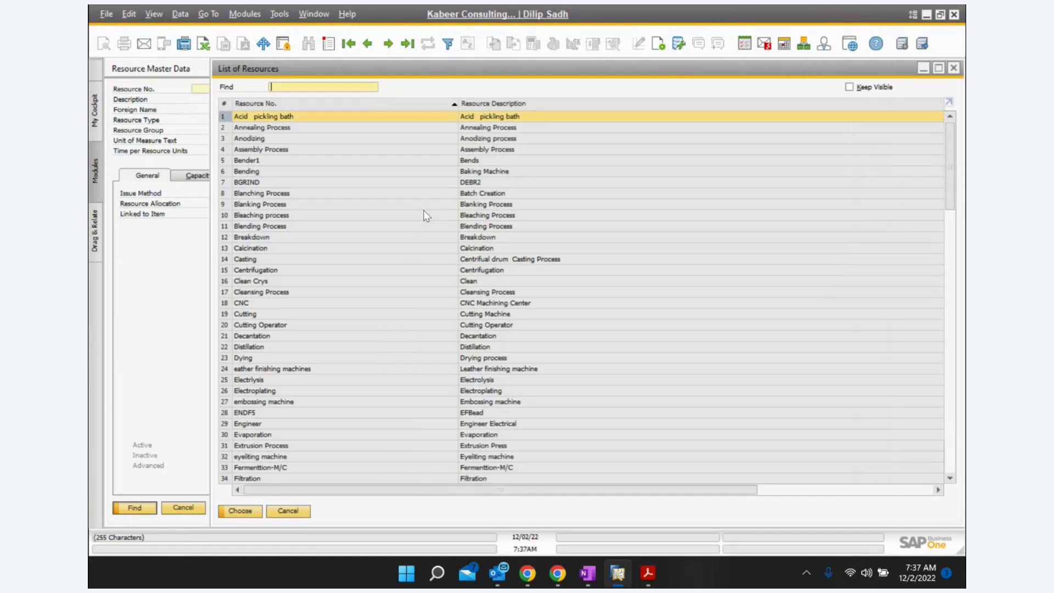
left_click(252, 329)
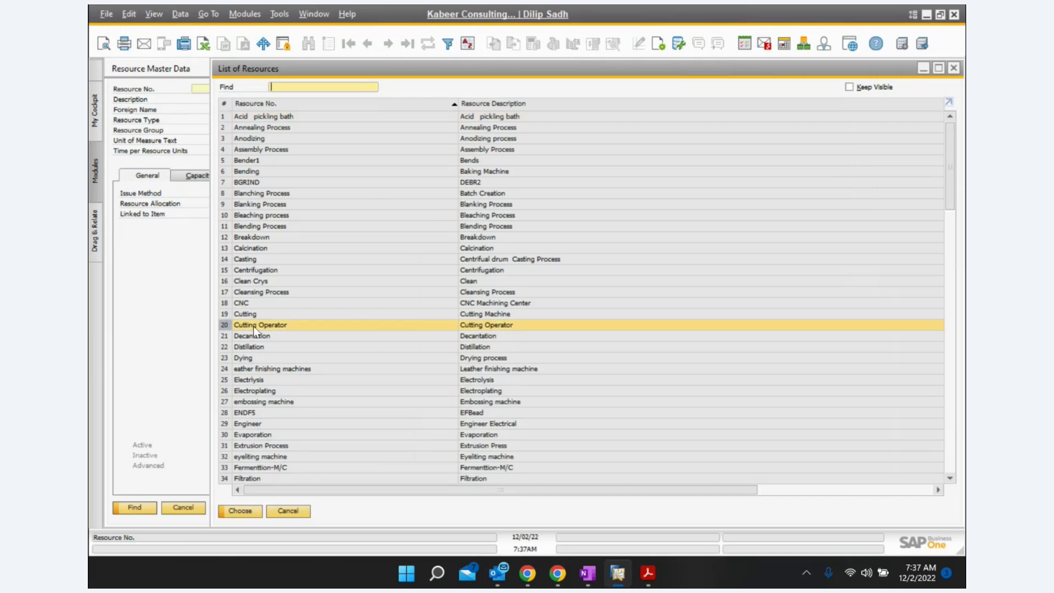
double_click(249, 314)
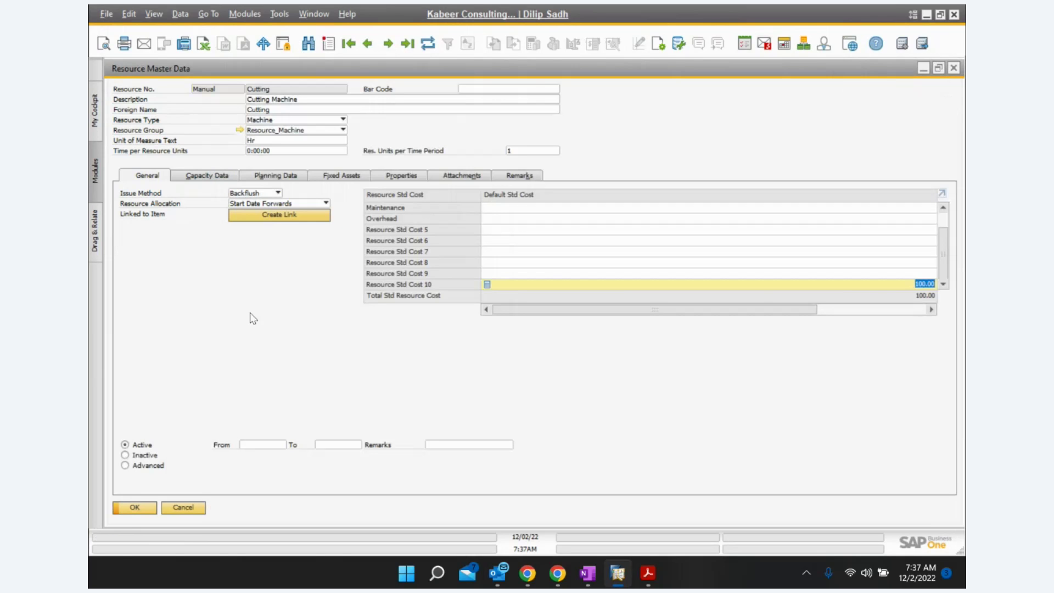
scroll(946, 277, "up", 2)
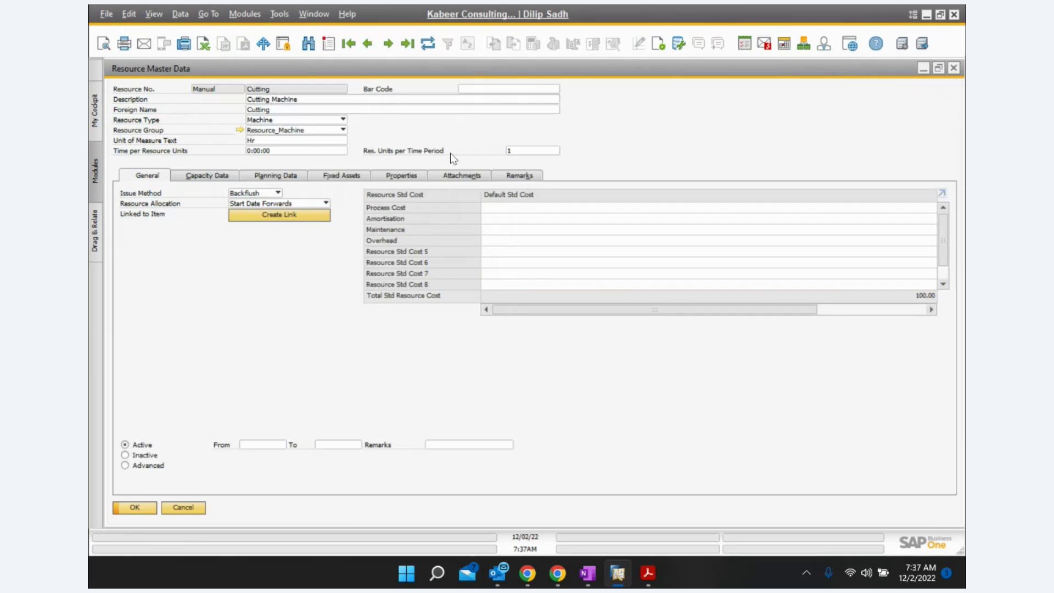
Step: Set the Cutting machine's Monday capacity factors 1, 2 and 3 to 8, 2 and 2 in the planning data and save the record
left_click(301, 181)
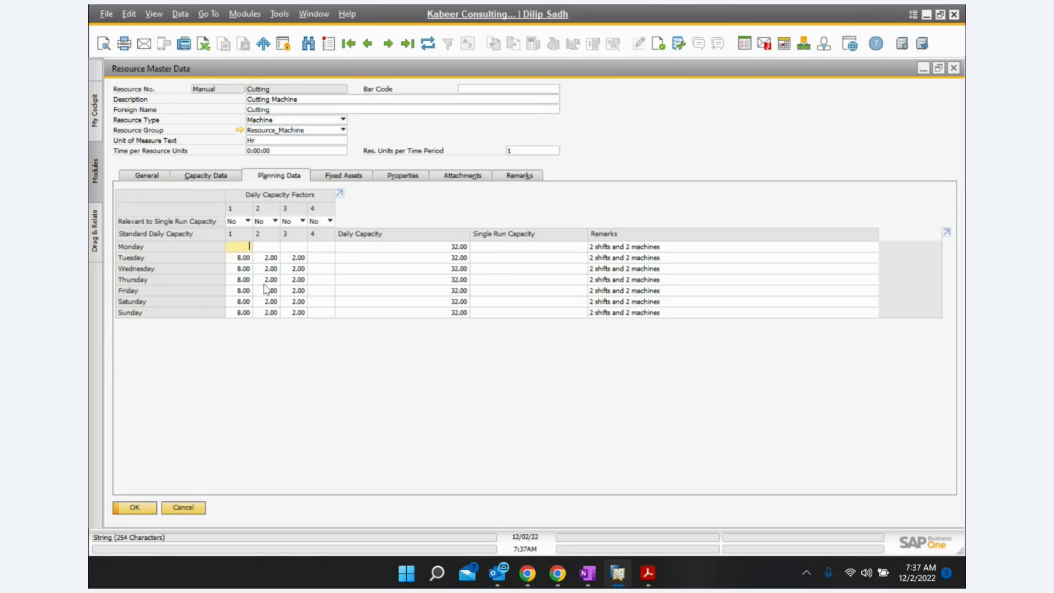
type("8")
left_click(275, 251)
type("2")
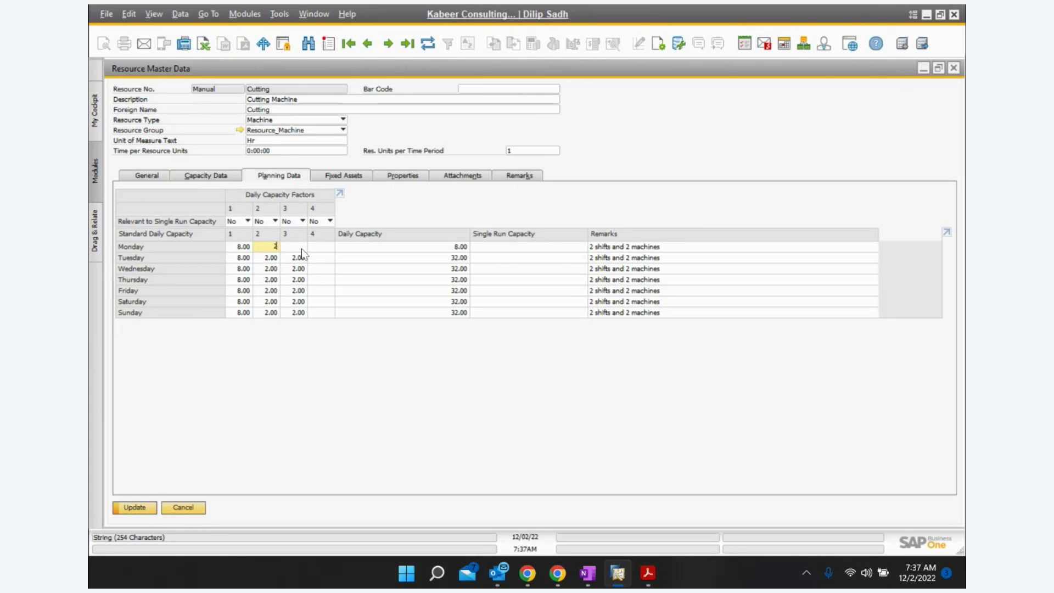
left_click(303, 248)
type("2")
left_click(143, 508)
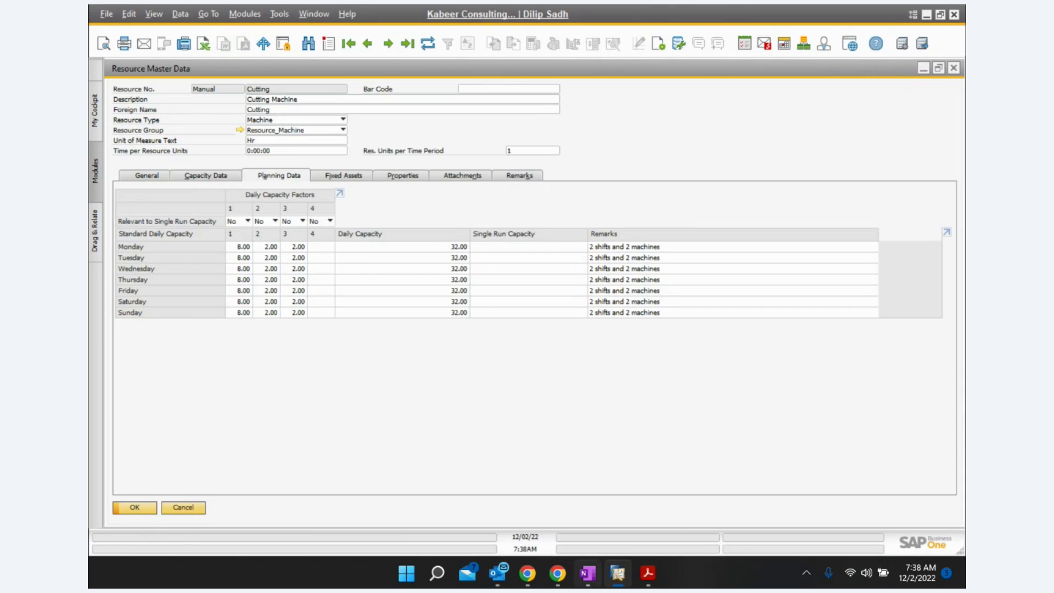
Step: Mark daily capacity factors 1, 2 and 3 as relevant to single run capacity for the Cutting machine and save the record
left_click(648, 574)
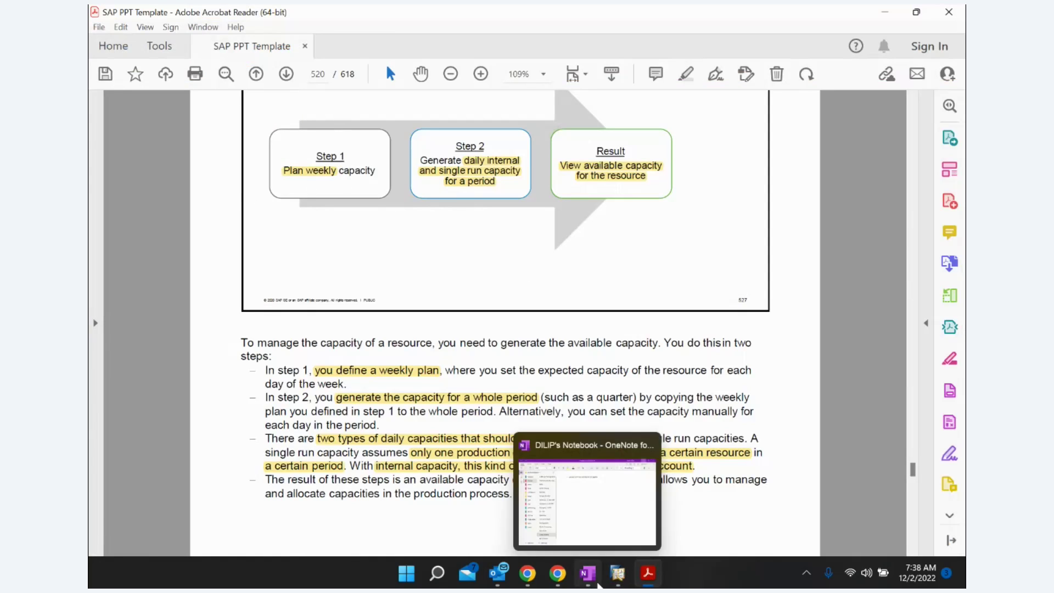
left_click(618, 575)
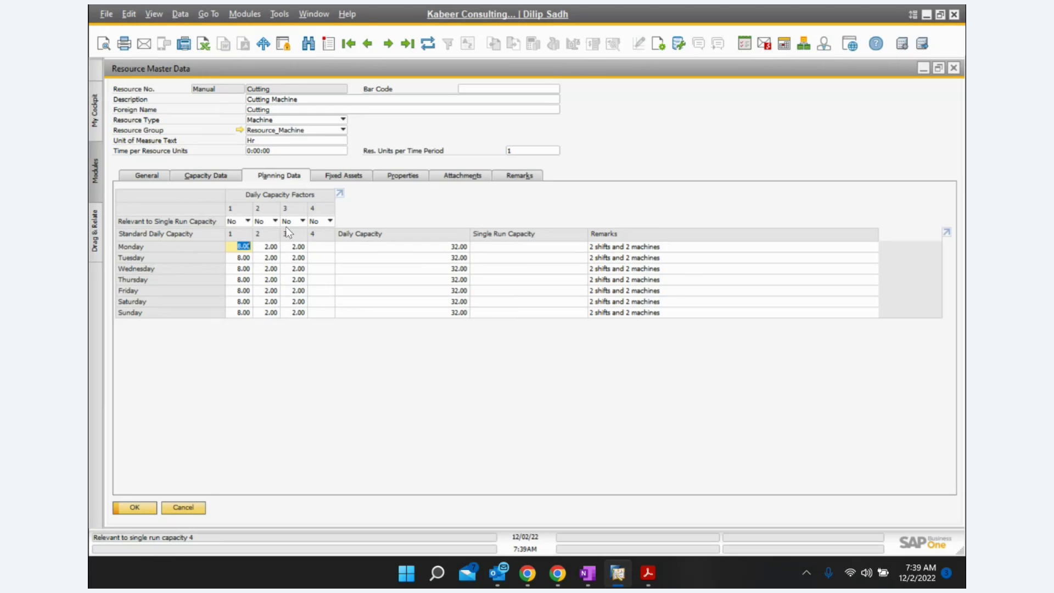
left_click(247, 221)
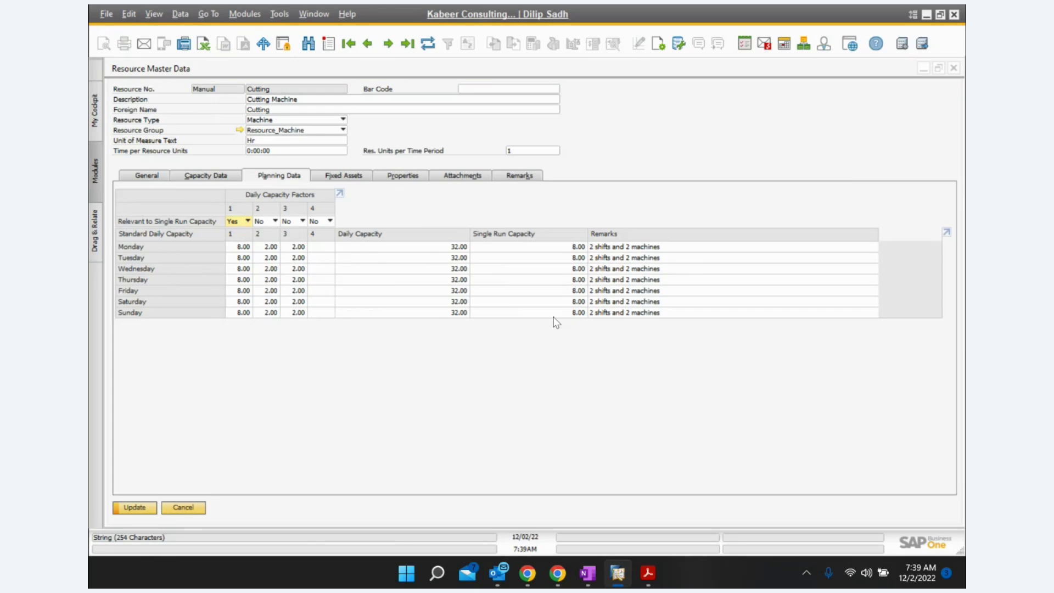
left_click(274, 221)
left_click(271, 231)
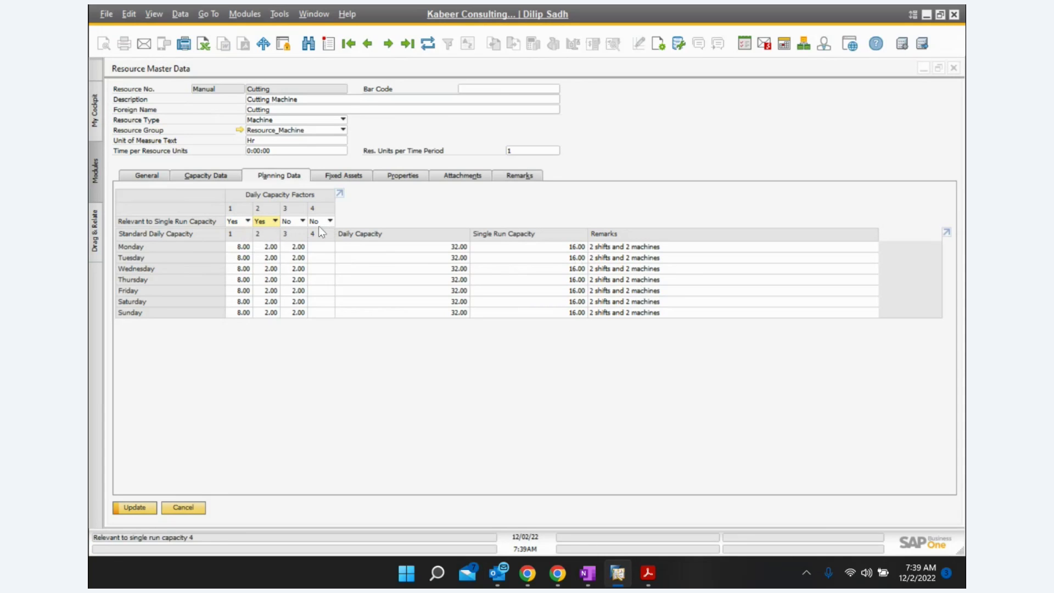
left_click(303, 220)
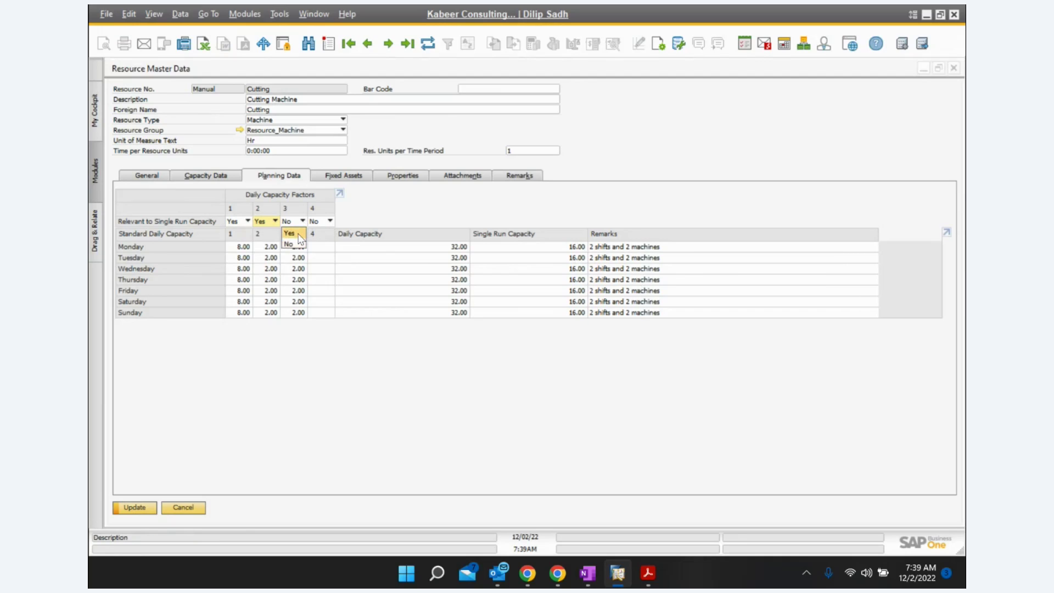
left_click(306, 241)
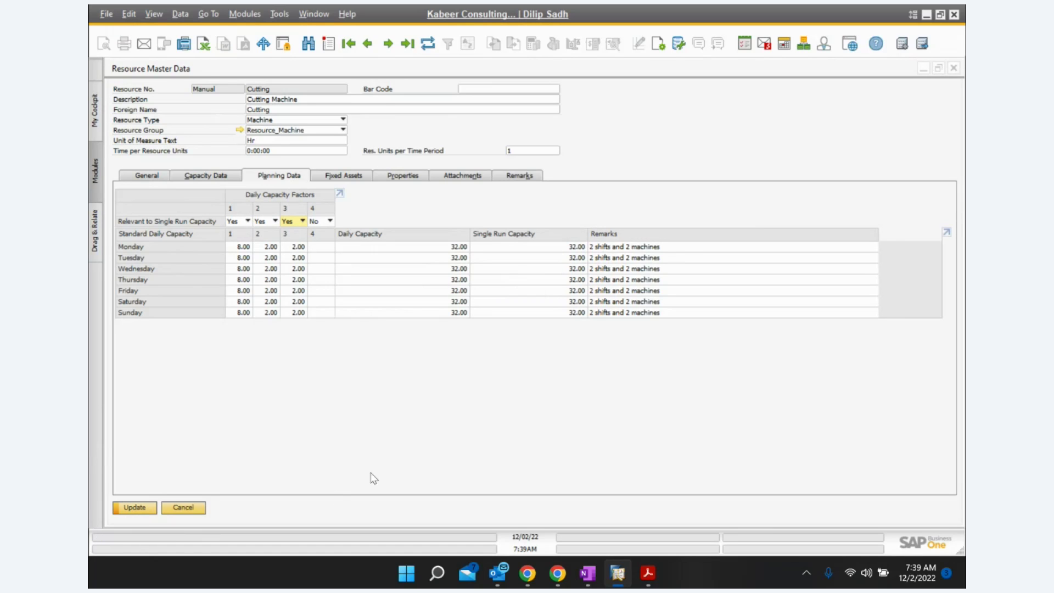
left_click(147, 506)
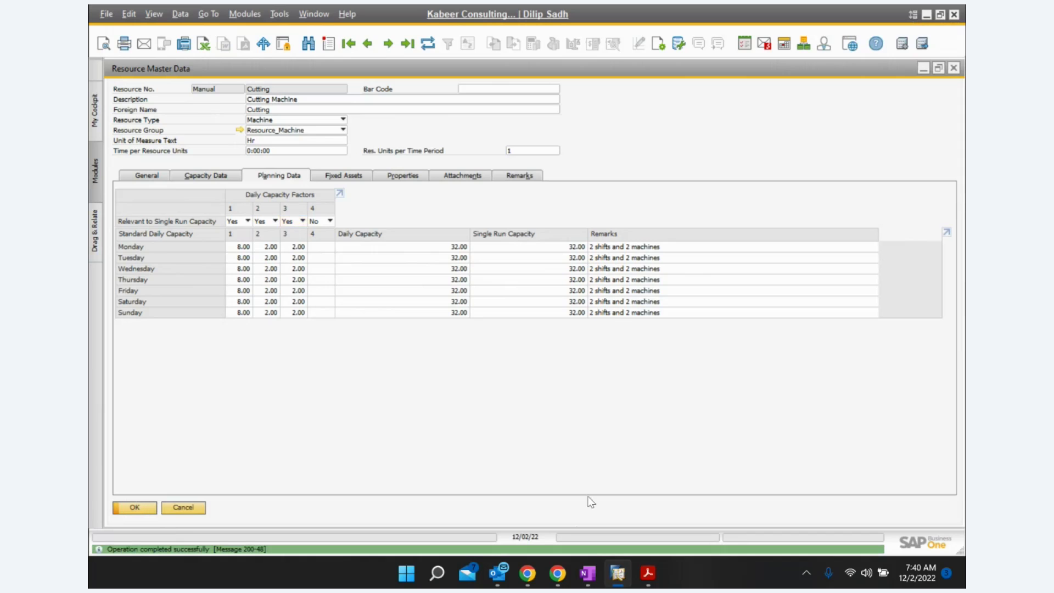
Step: Switch to Adobe Acrobat Reader and read the notes on internal and single run capacities through to the Managing Resource Capacities – Step 1 slide
left_click(641, 575)
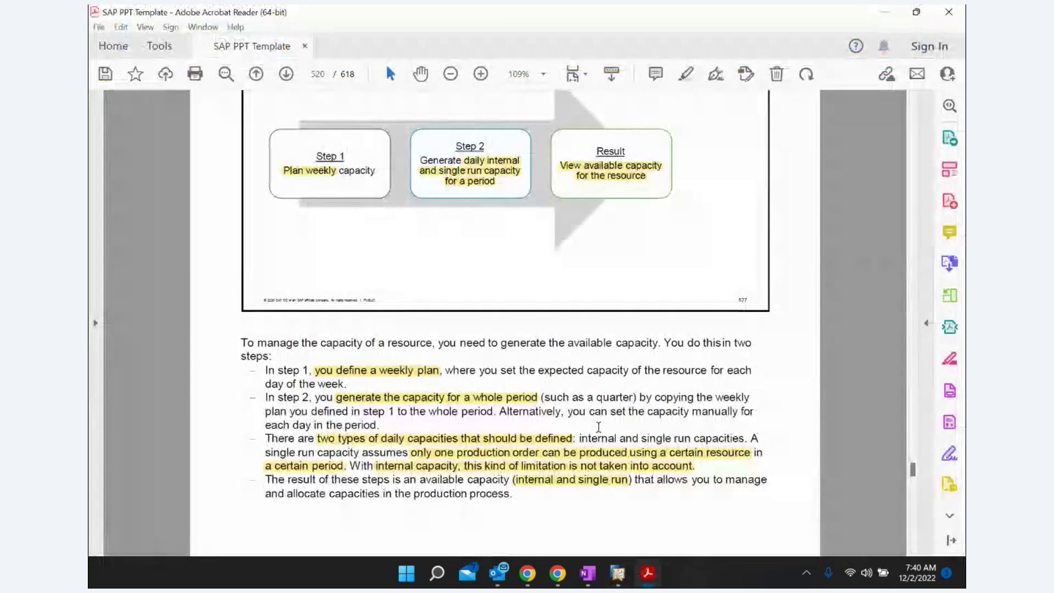
scroll(521, 423, "down", 3)
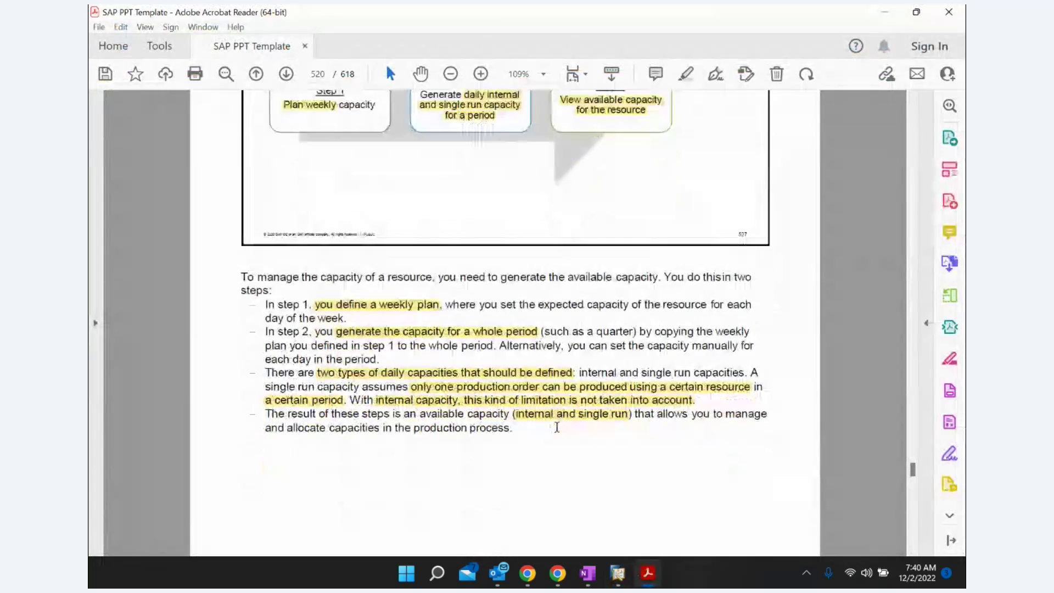
left_click(385, 310)
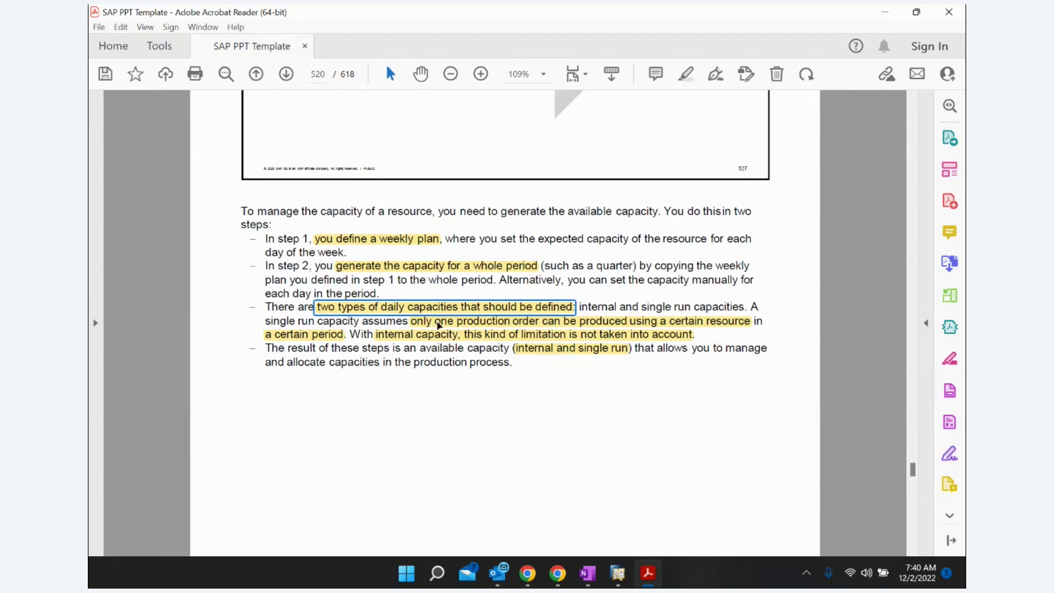
left_click(439, 326)
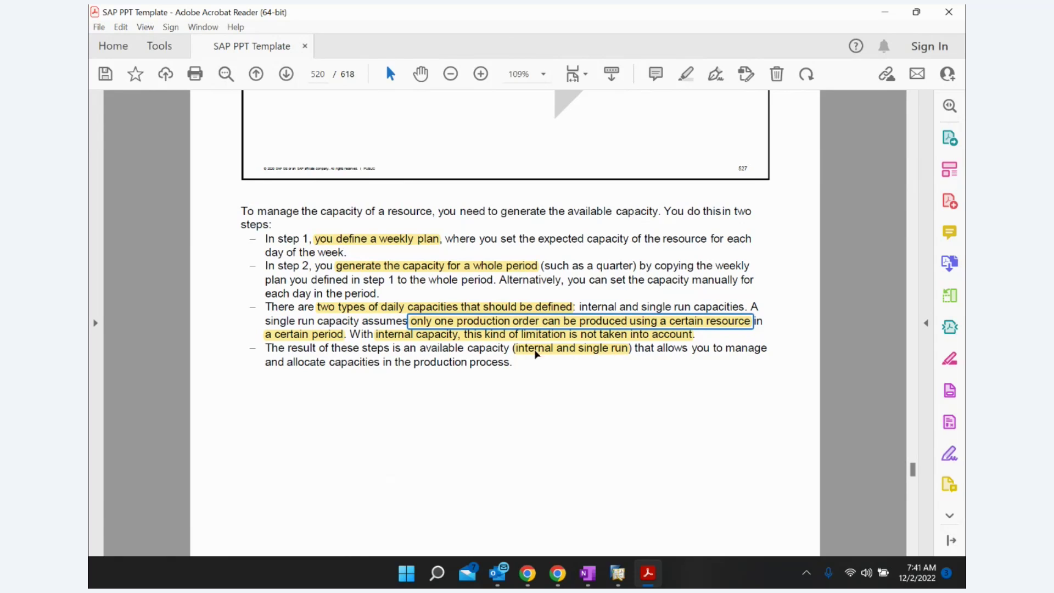
left_click(591, 339)
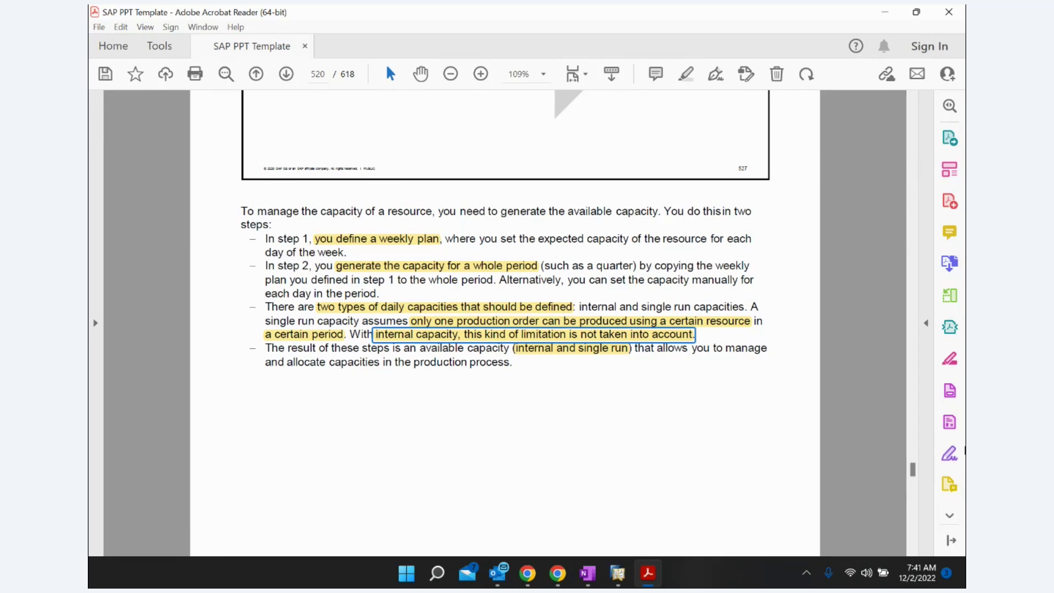
scroll(576, 364, "down", 10)
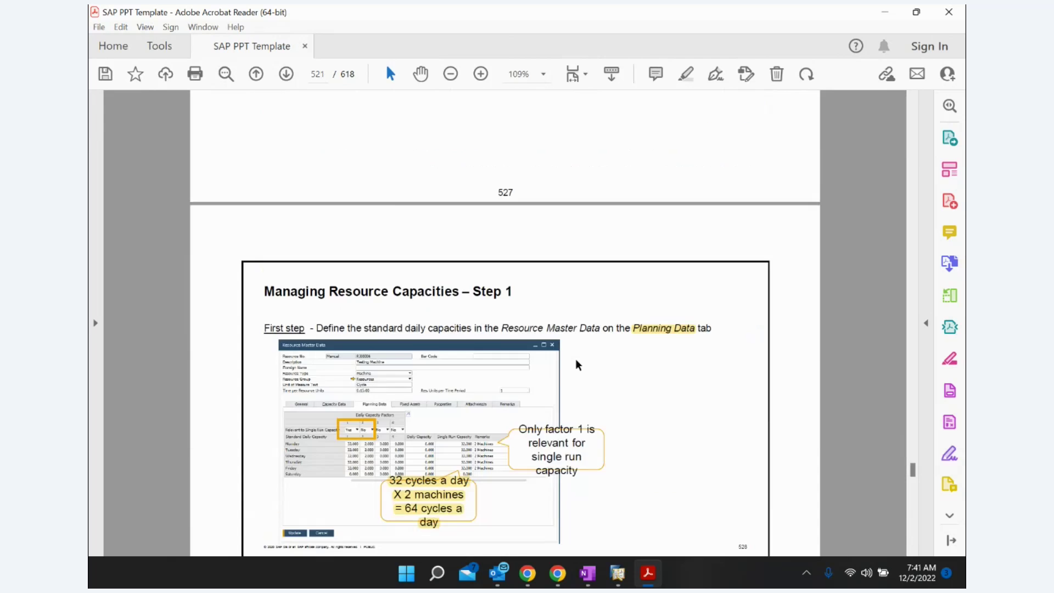
scroll(576, 365, "down", 5)
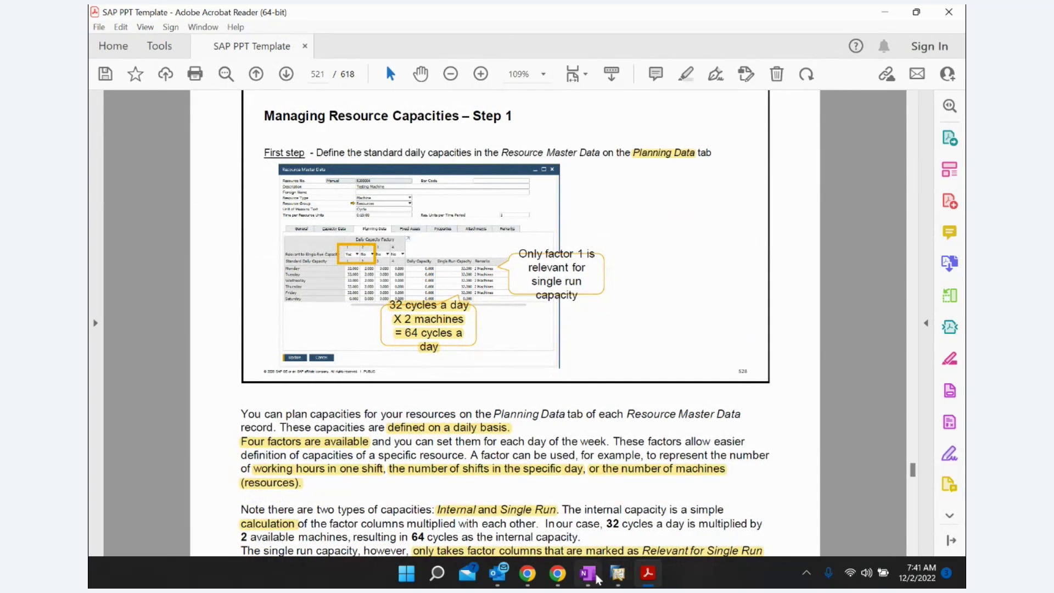
Step: Compare the Cutting machine's planning data in SAP Business One with the Step 1 slide and its Adobe Acrobat Reader notes on the four factors
left_click(617, 574)
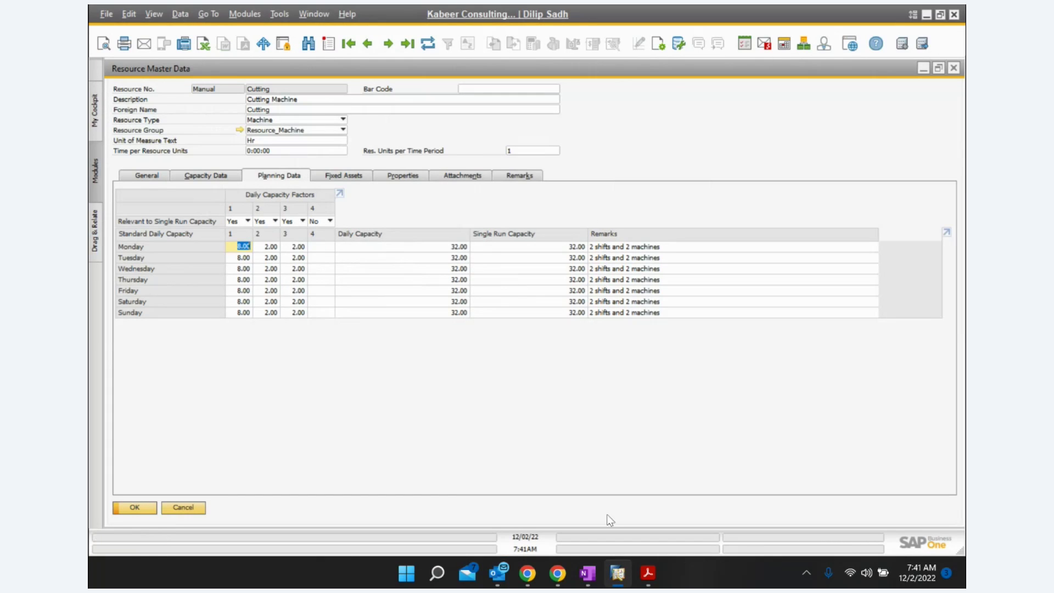
left_click(647, 574)
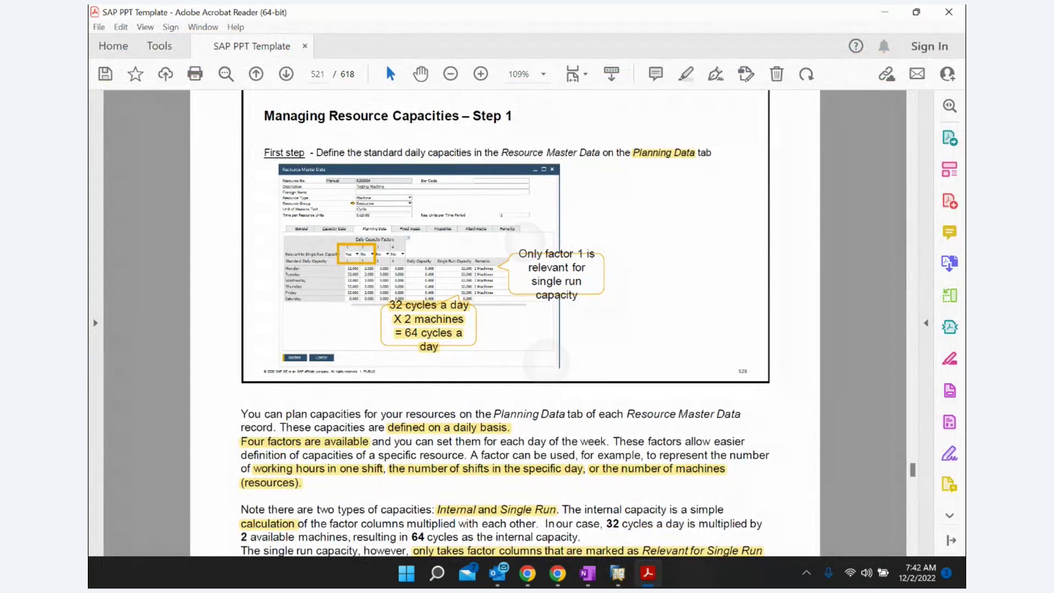
scroll(533, 294, "up", 3)
scroll(532, 247, "up", 2)
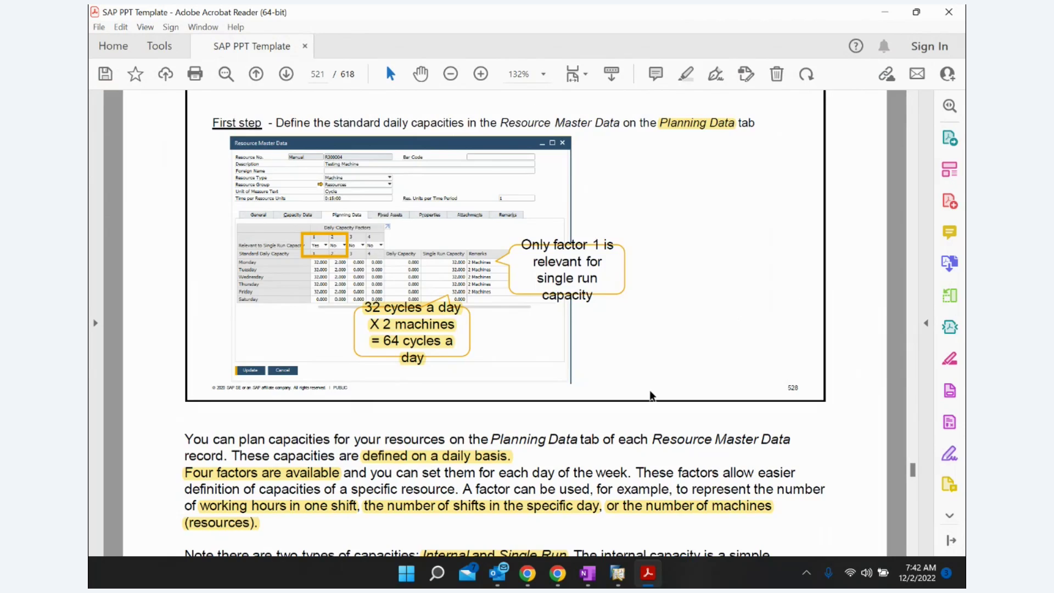
scroll(649, 391, "down", 3)
scroll(650, 391, "down", 4)
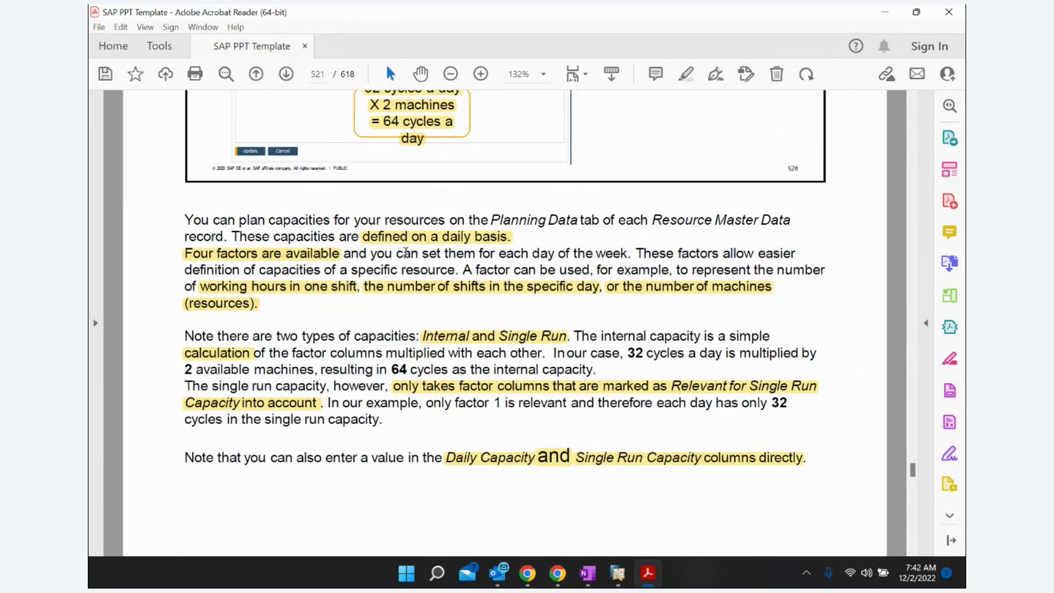
left_click(283, 256)
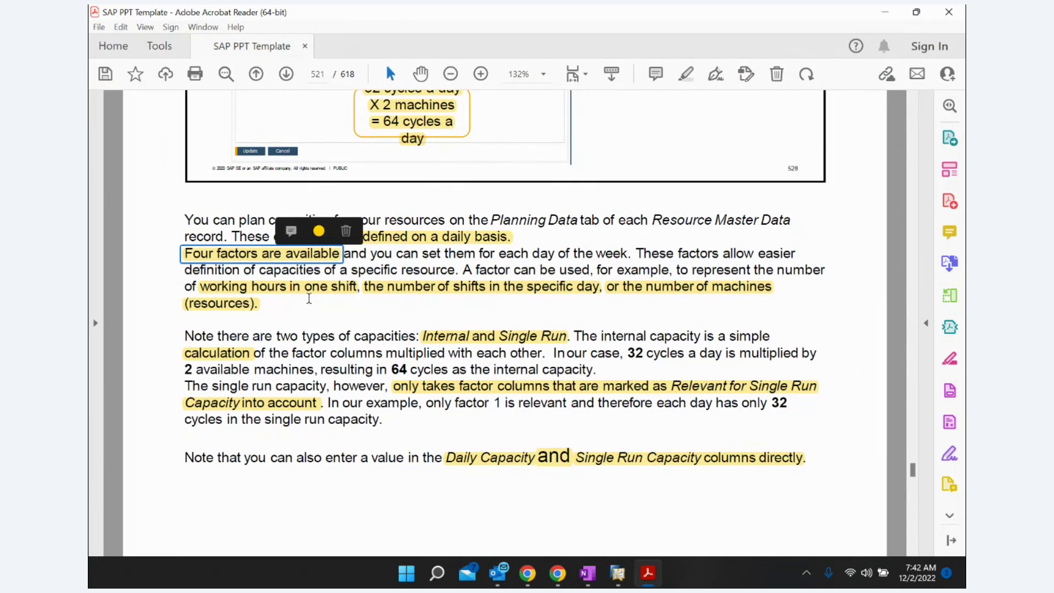
left_click(615, 569)
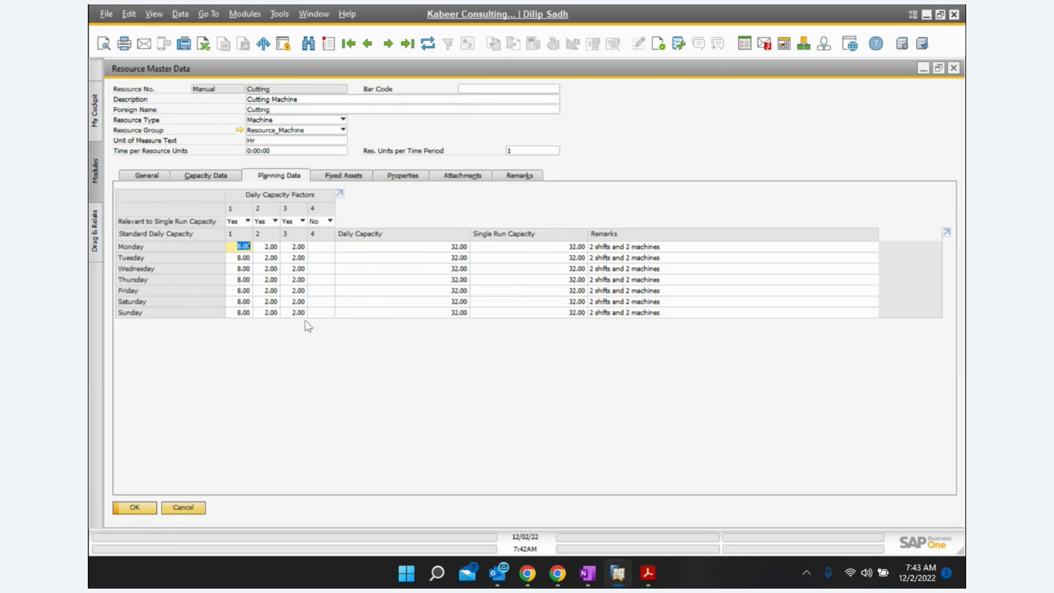
left_click(330, 248)
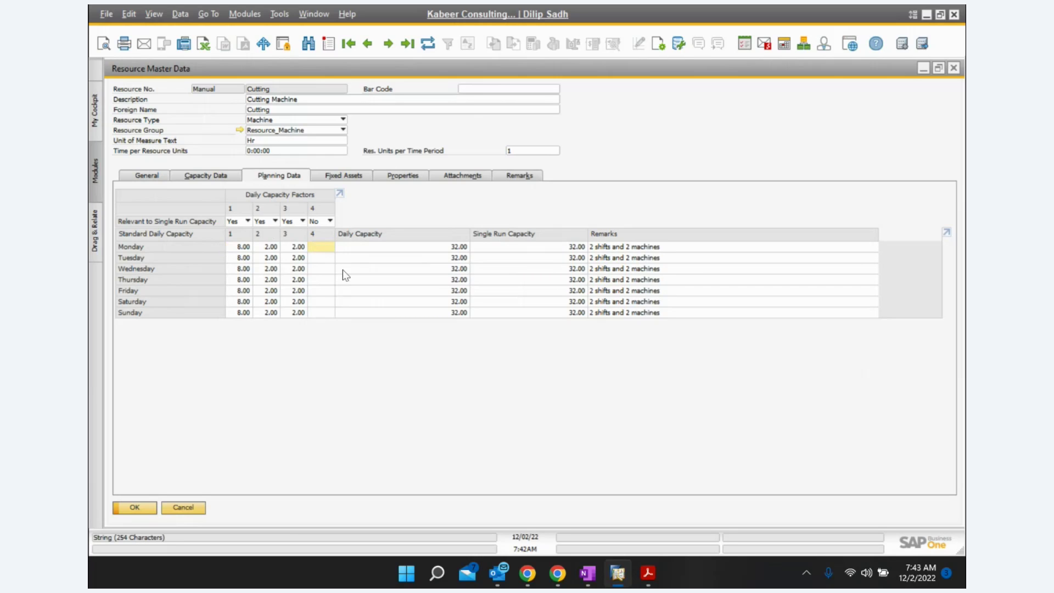
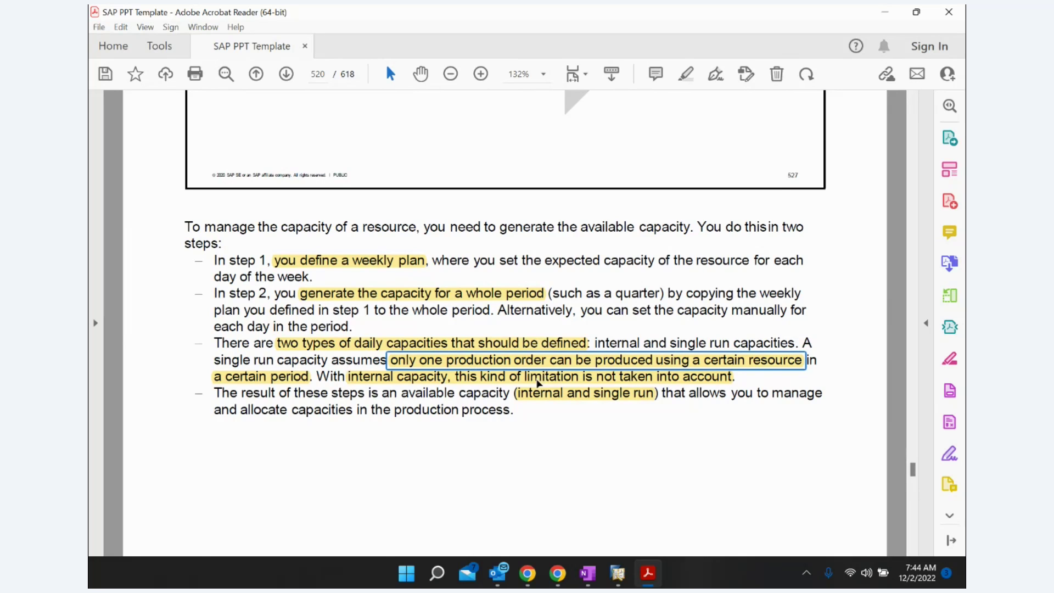
Step: Read on in the Adobe Acrobat Reader document to the Managing Resource Capacities – Step 2 slide about Set Daily Internal Capacities and its notes
scroll(538, 383, "down", 10)
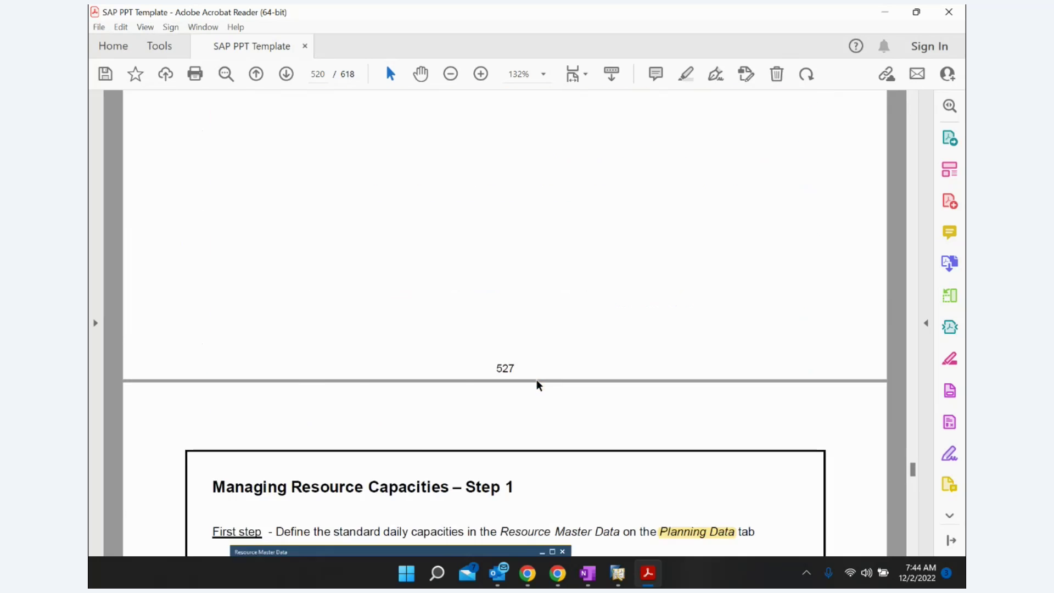
scroll(538, 386, "down", 5)
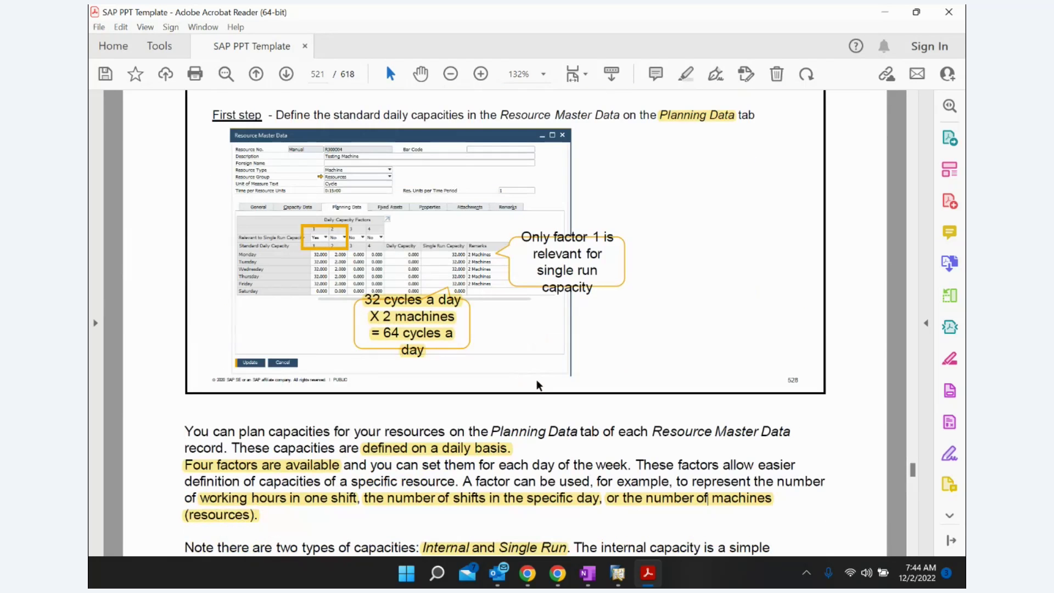
scroll(538, 385, "down", 12)
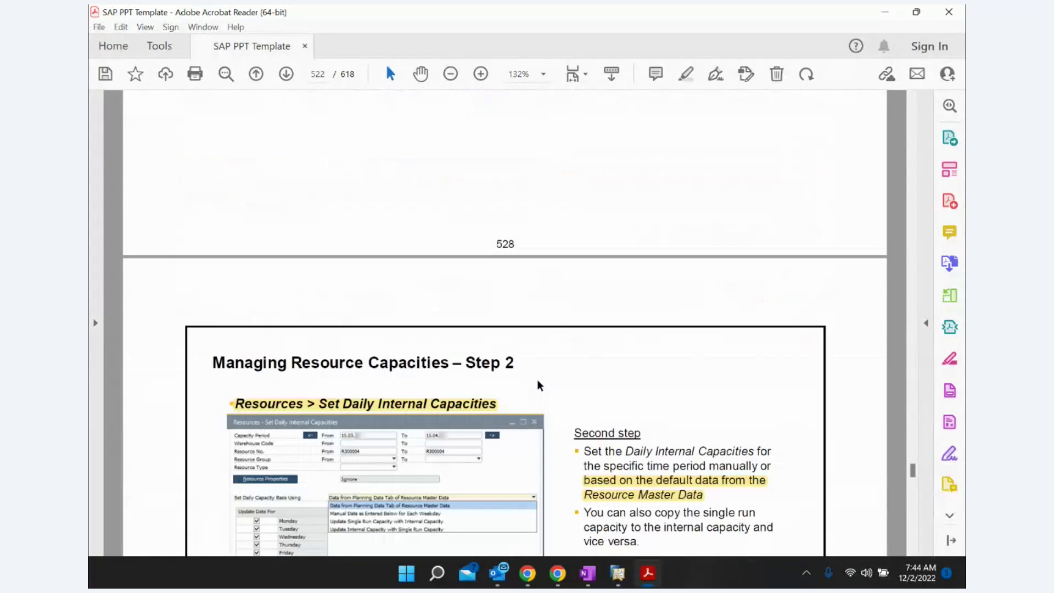
scroll(538, 385, "down", 4)
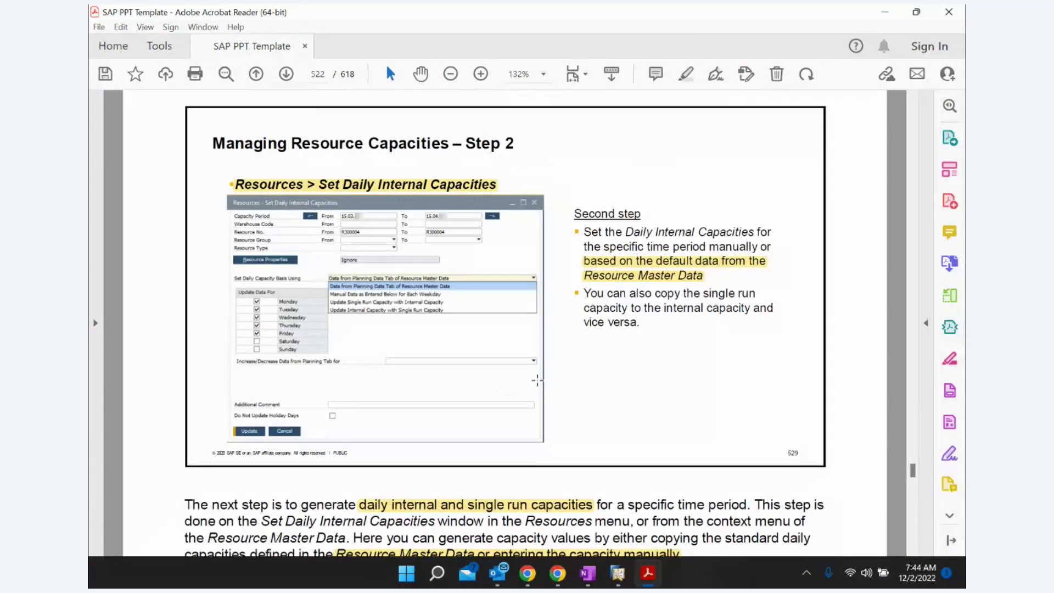
scroll(536, 379, "down", 1)
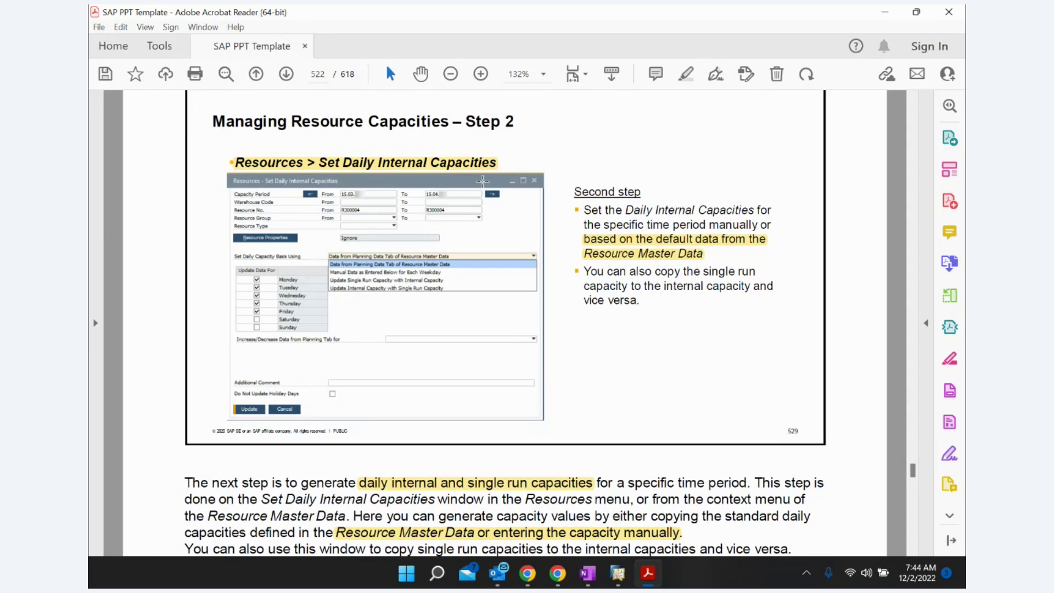
scroll(563, 271, "down", 1)
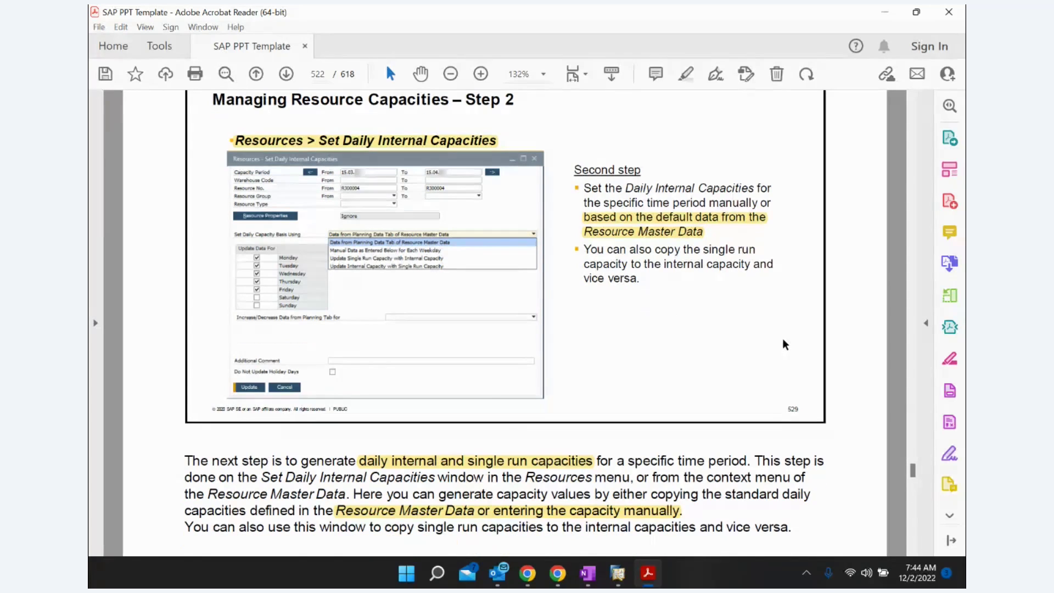
Step: Return to SAP Business One, close the Cutting resource record, and switch back to the Step 2 slide in Adobe Acrobat Reader
left_click(617, 573)
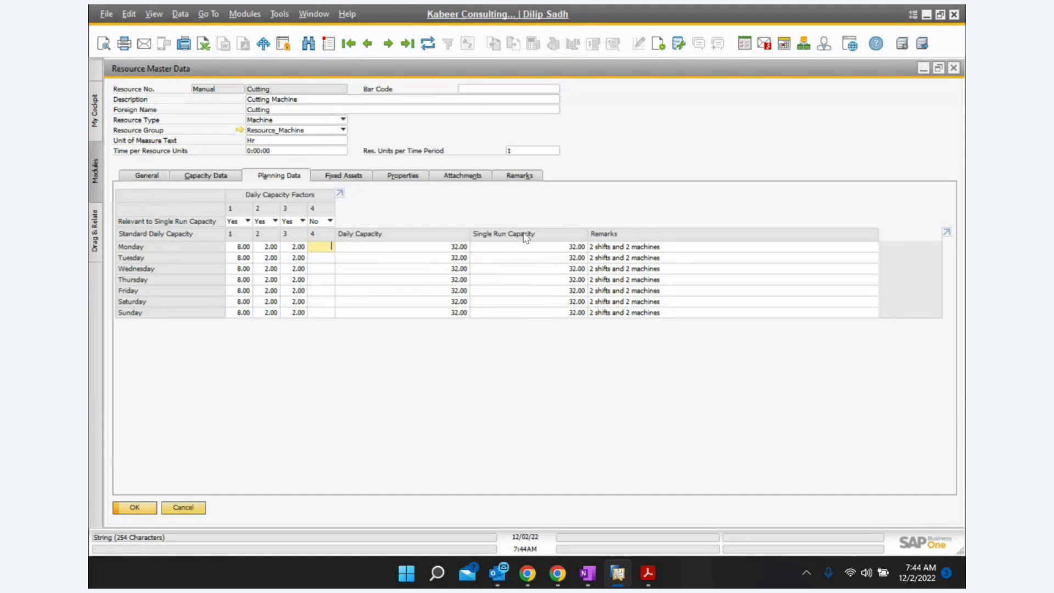
left_click(953, 68)
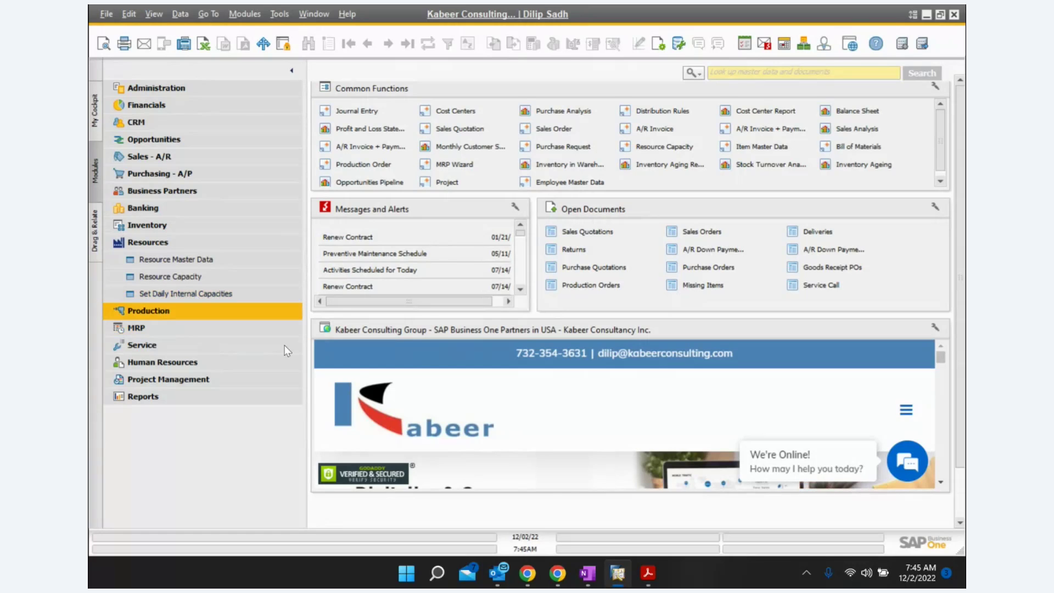
mouse_move(649, 578)
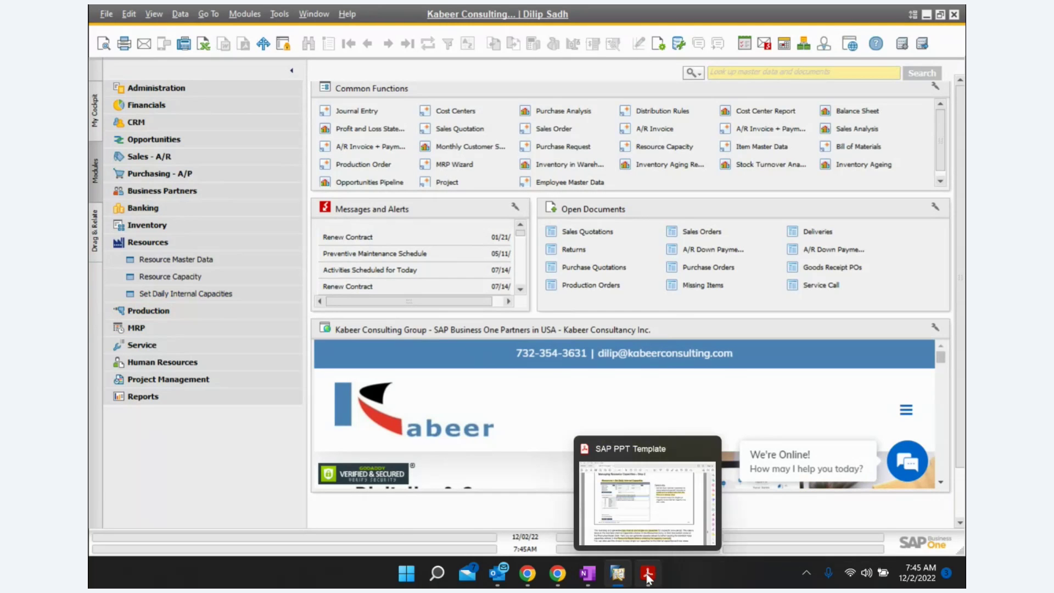
left_click(648, 577)
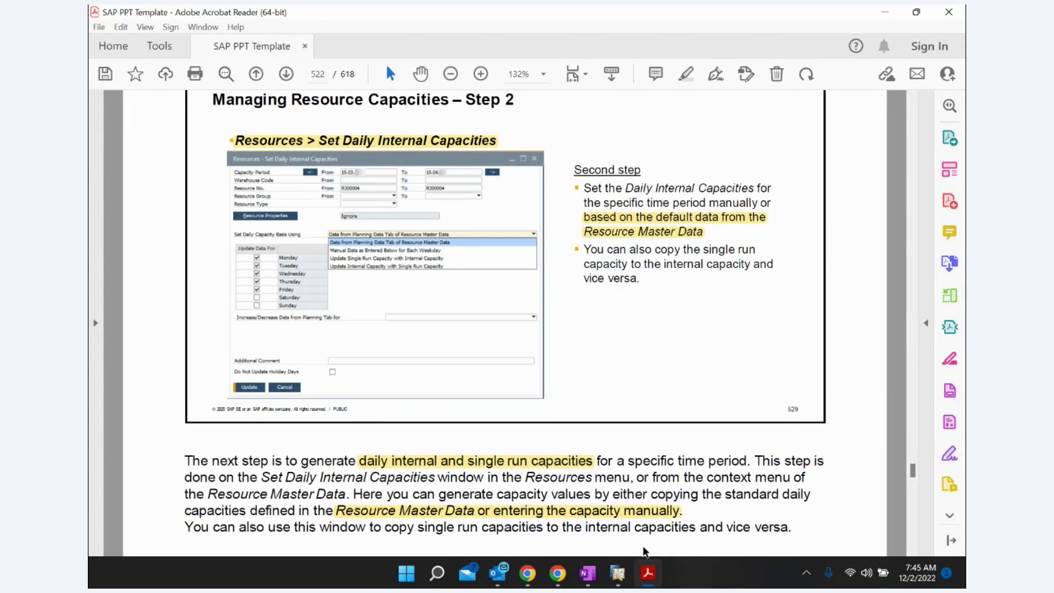
Step: Switch to SAP Business One, open Set Daily Internal Capacities and clear the starting warehouse code
left_click(618, 572)
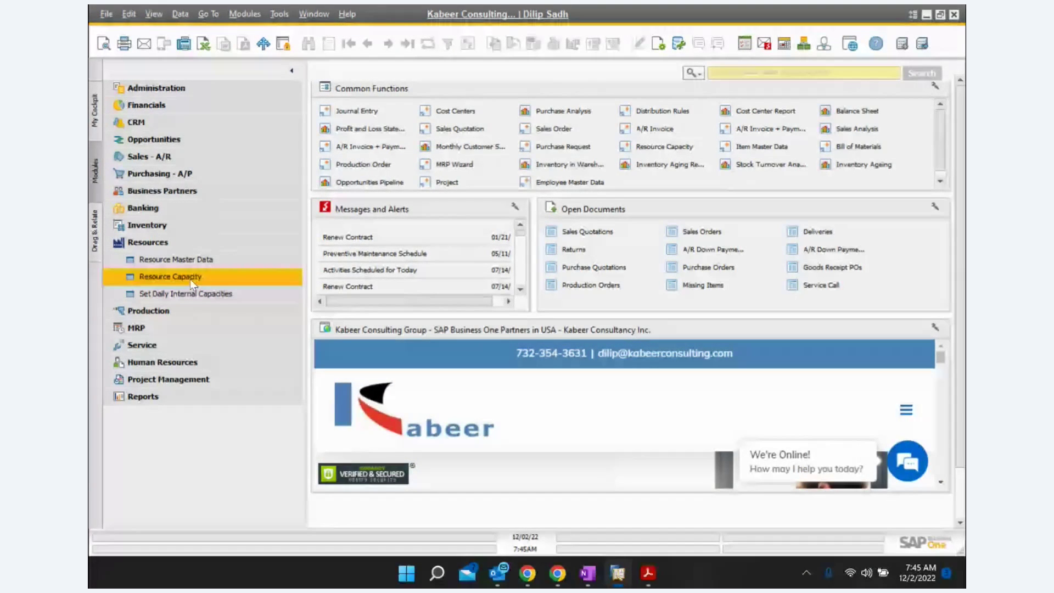
left_click(187, 294)
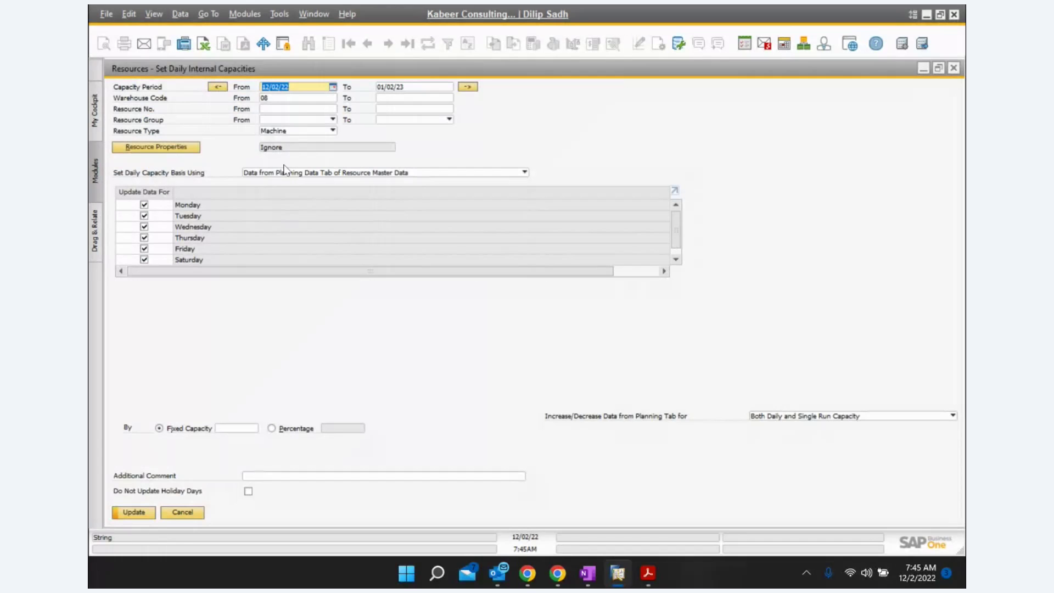
left_click(272, 98)
key("BackSpace")
key("BackSpace")
Step: Set the resource number range from CNC to Cutting Operator for the daily internal capacities
left_click(289, 110)
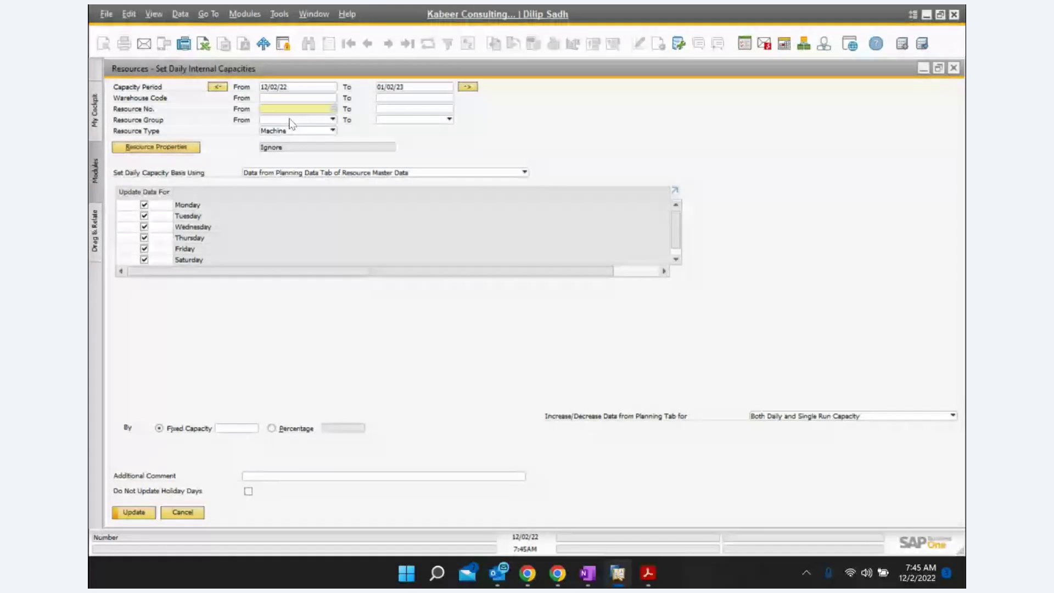
key("Tab")
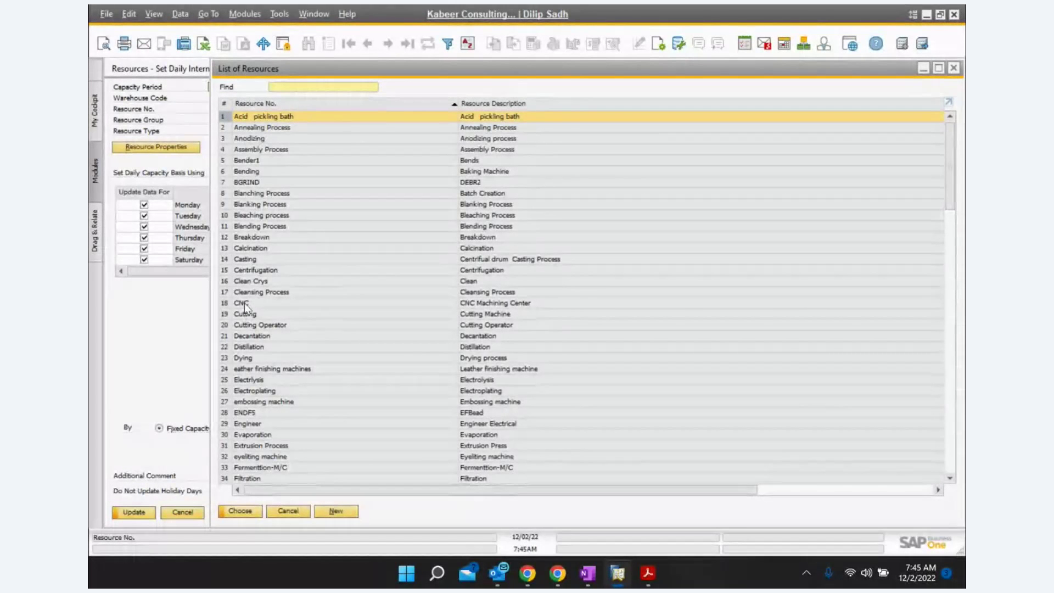
double_click(244, 305)
left_click(437, 110)
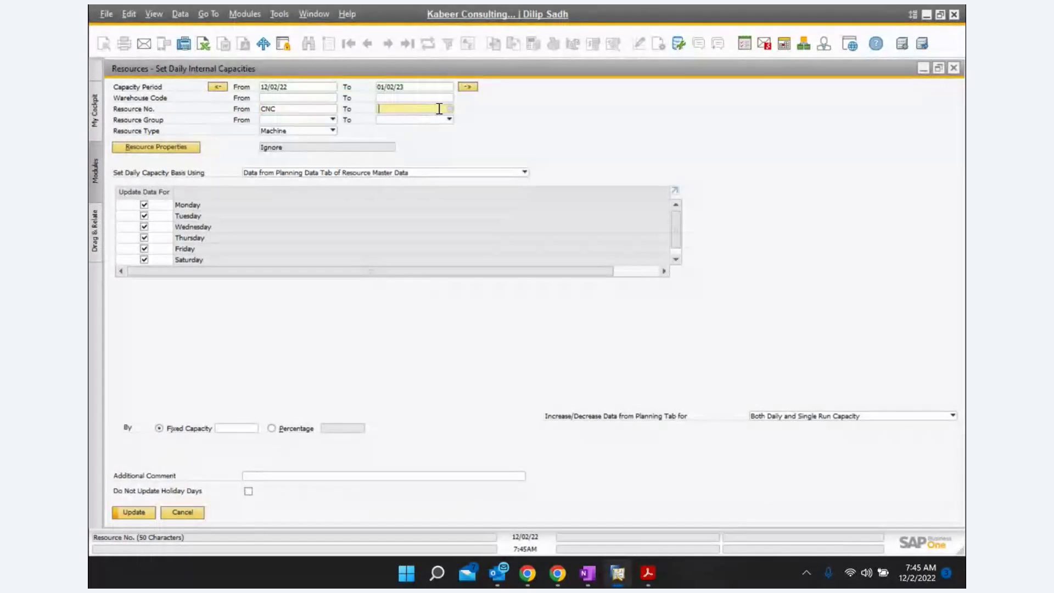
key("Tab")
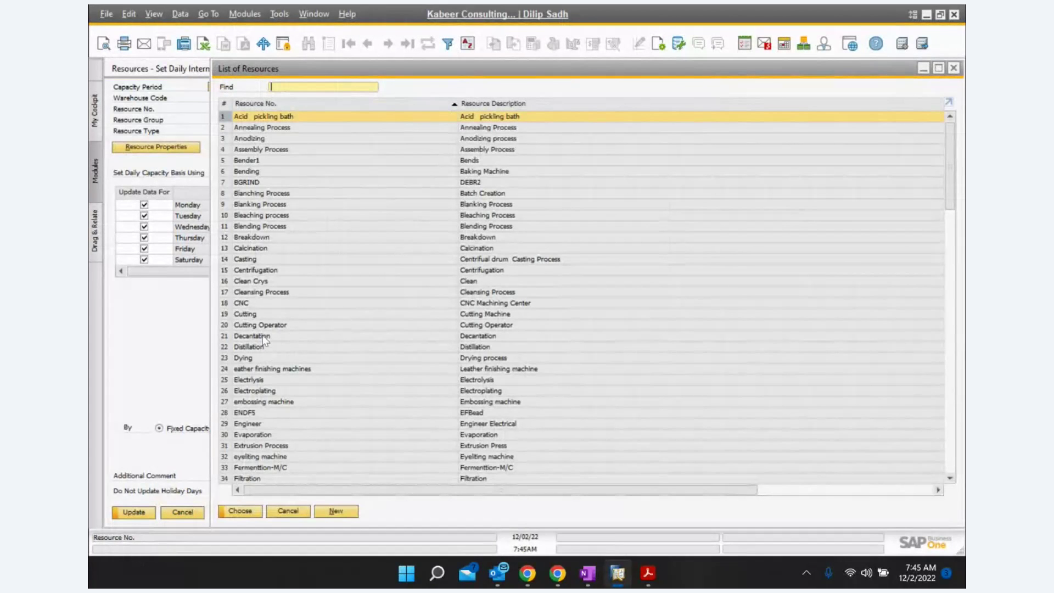
double_click(260, 325)
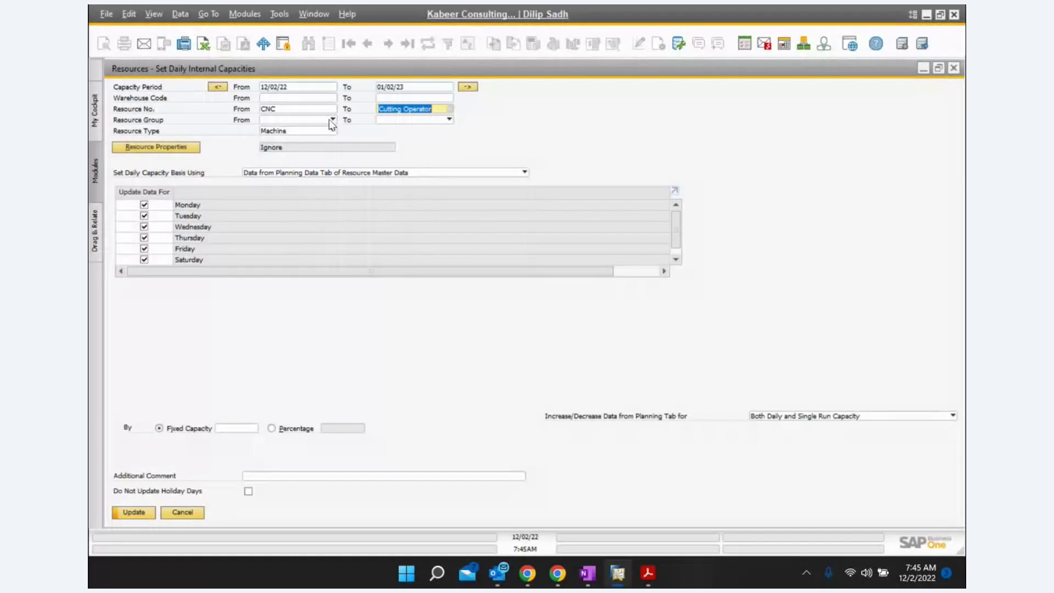
Step: Keep the resource type as Machine and update the daily internal capacities based on the Planning Data of the resource master data
left_click(317, 132)
left_click(310, 152)
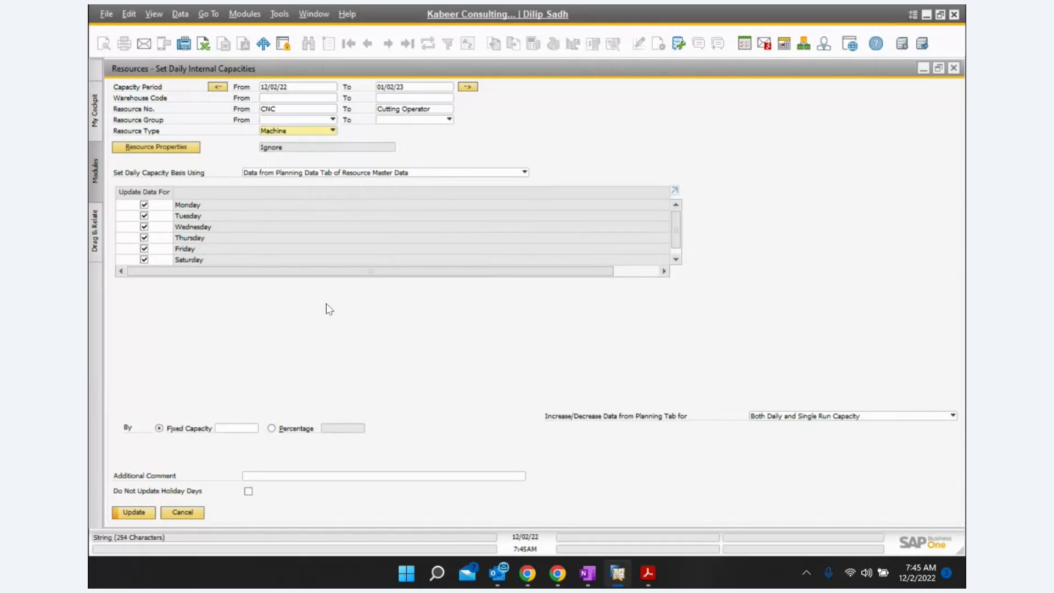
left_click(135, 514)
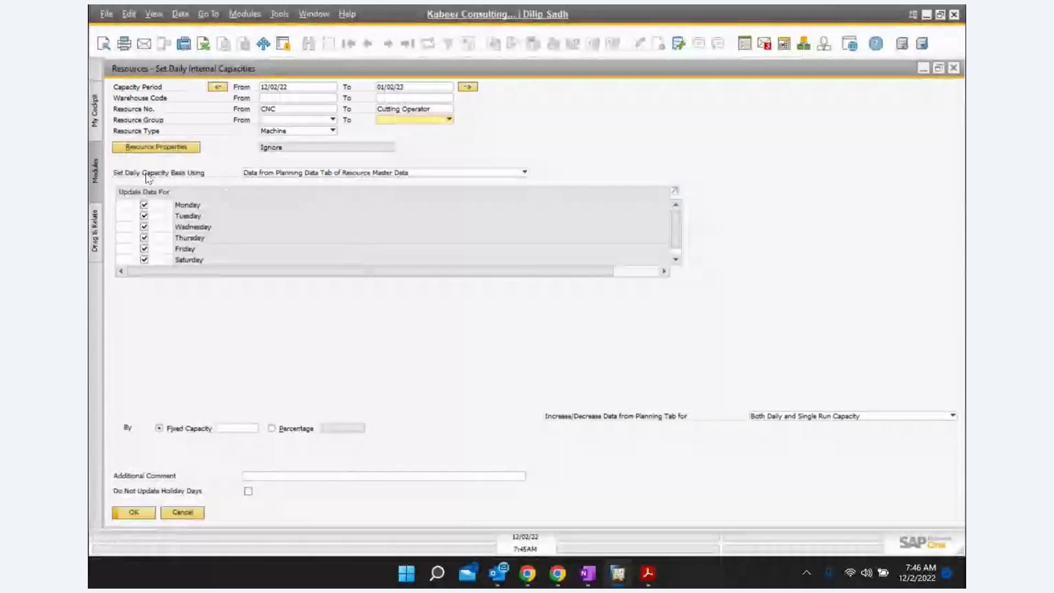
left_click(296, 173)
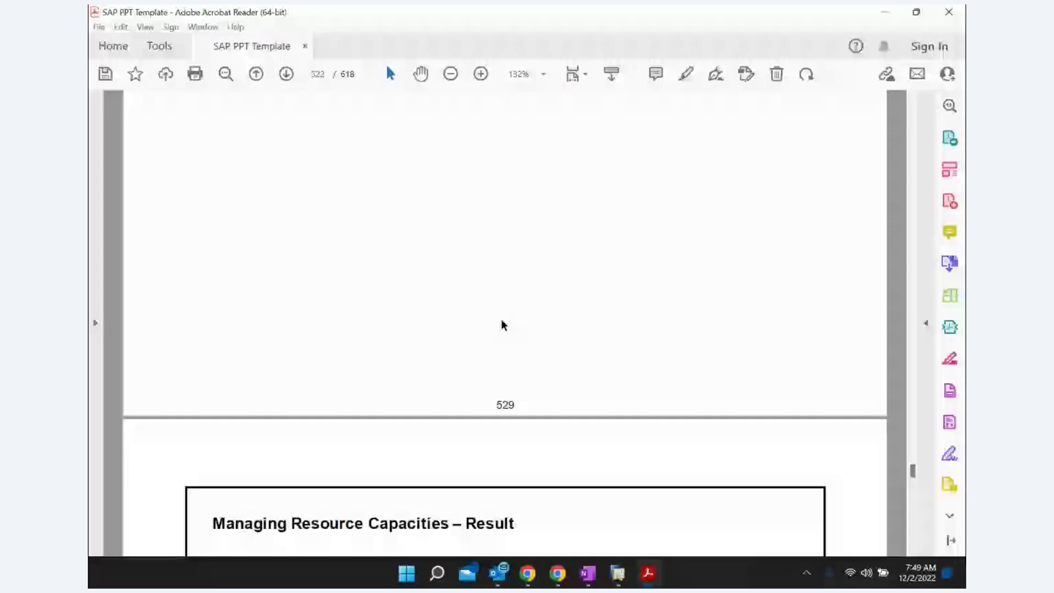
Step: Read the Managing Resource Capacities – Result slide in Adobe Acrobat Reader and its notes on the Resource Capacity window
scroll(501, 325, "down", 5)
scroll(503, 321, "down", 2)
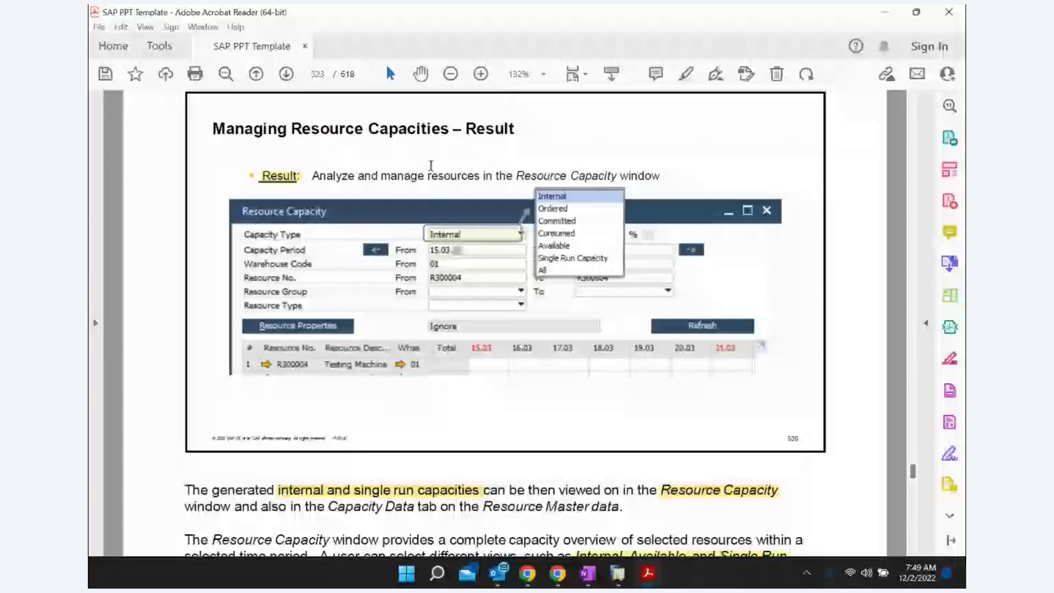
scroll(430, 165, "down", 1)
scroll(352, 212, "down", 1)
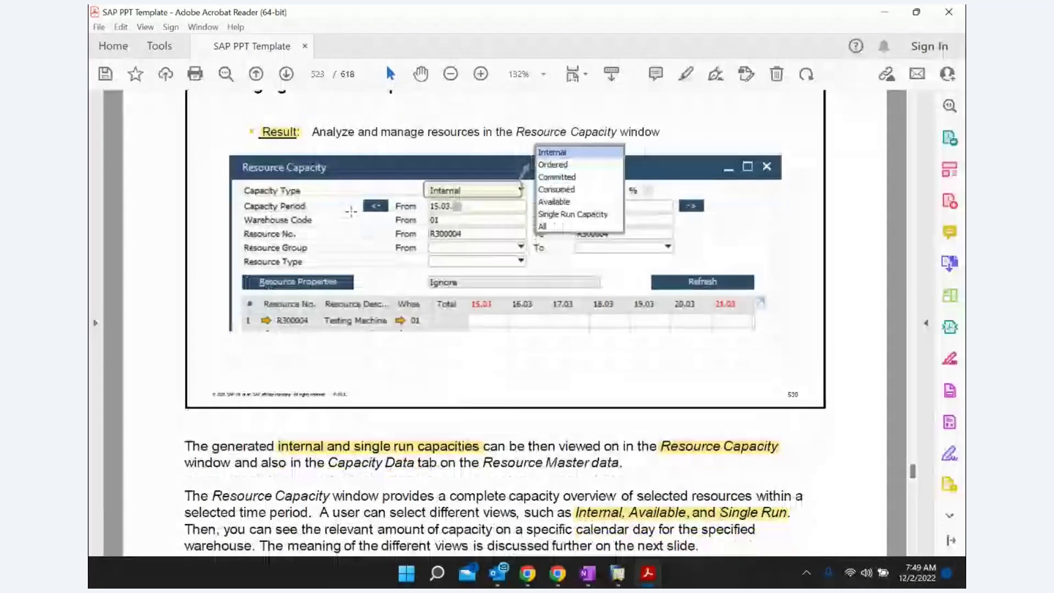
Step: Return to SAP Business One, open Resource Capacity and review the available capacity types, keeping All
key("alt+Tab")
left_click(173, 276)
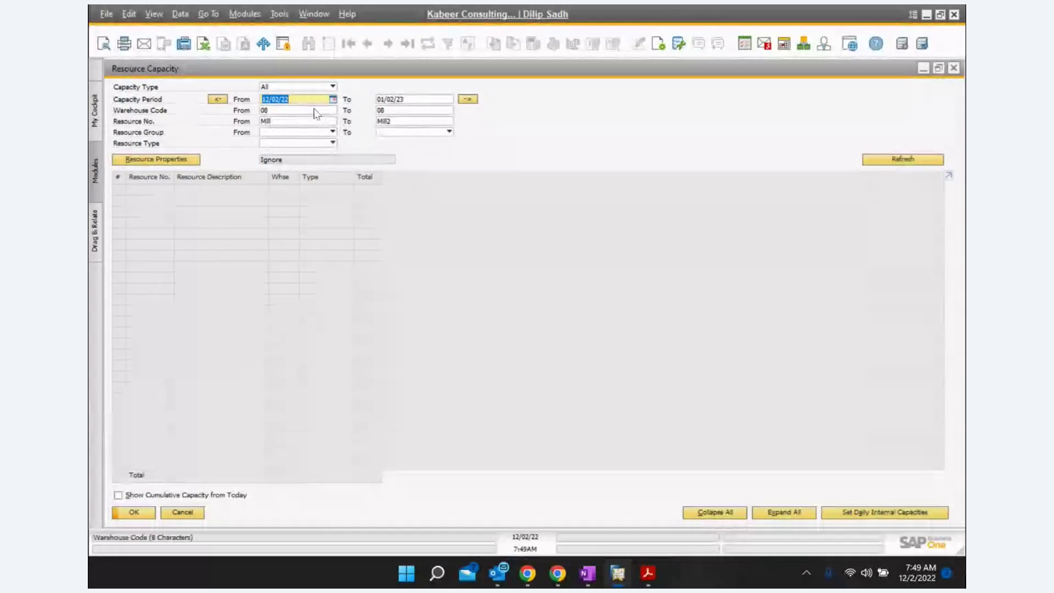
left_click(299, 87)
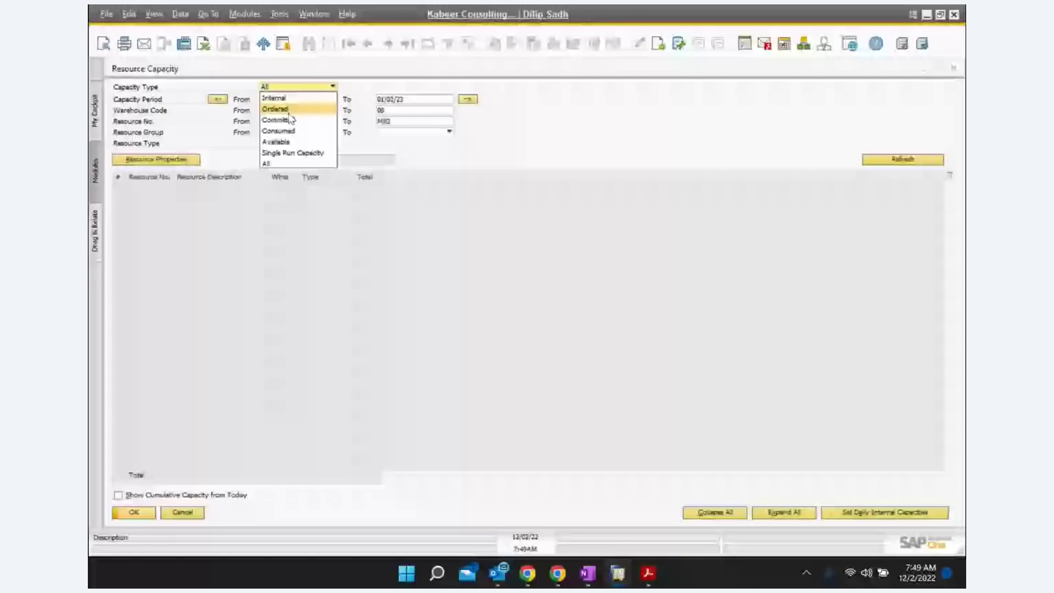
left_click(261, 76)
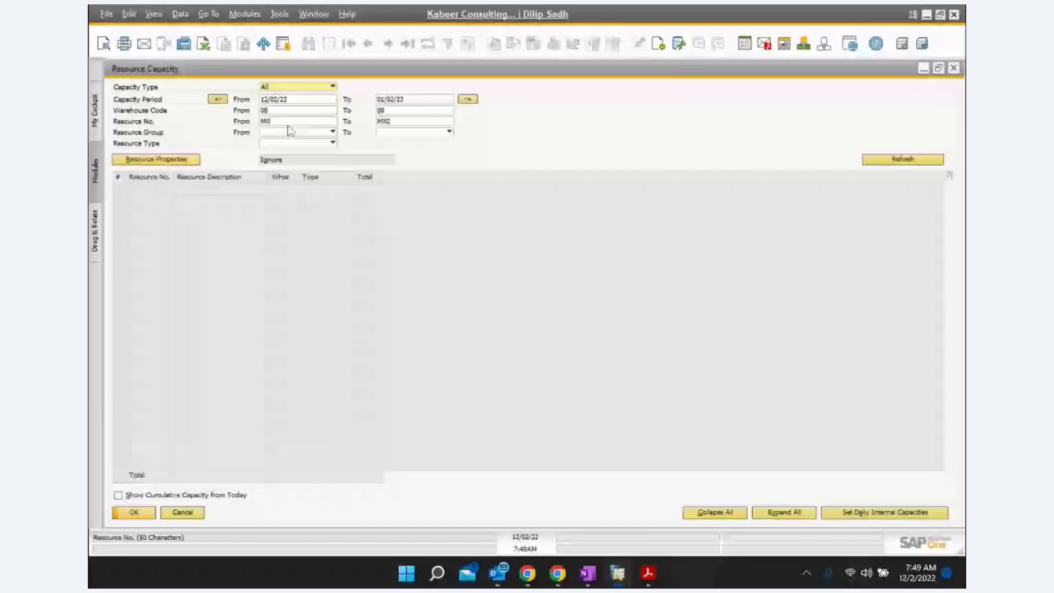
Step: Try warehouse 01 as the warehouse code filter in Resource Capacity and close the window
left_click(329, 110)
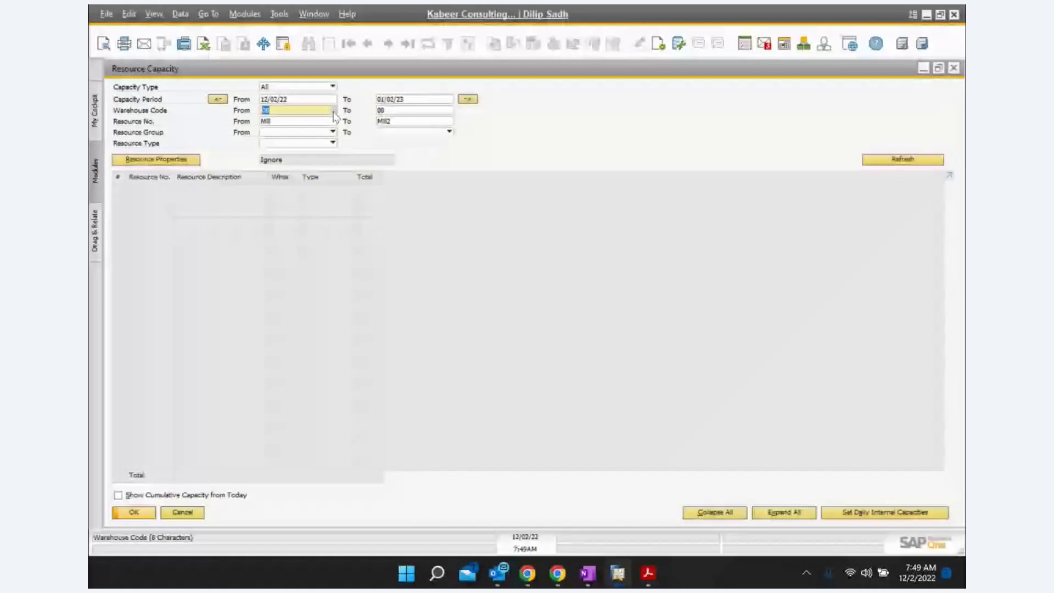
left_click(334, 113)
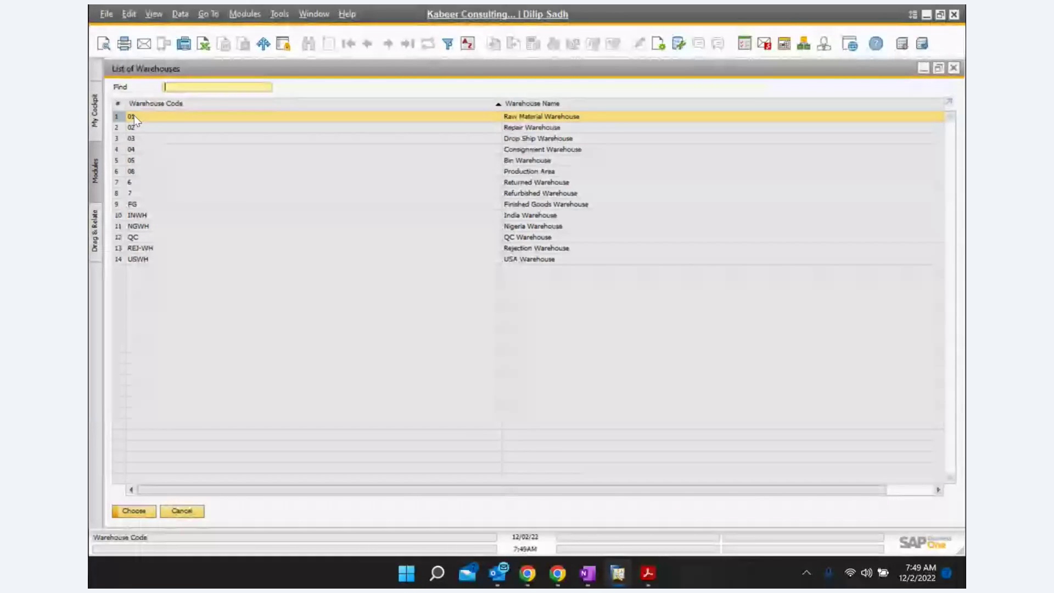
key("Return")
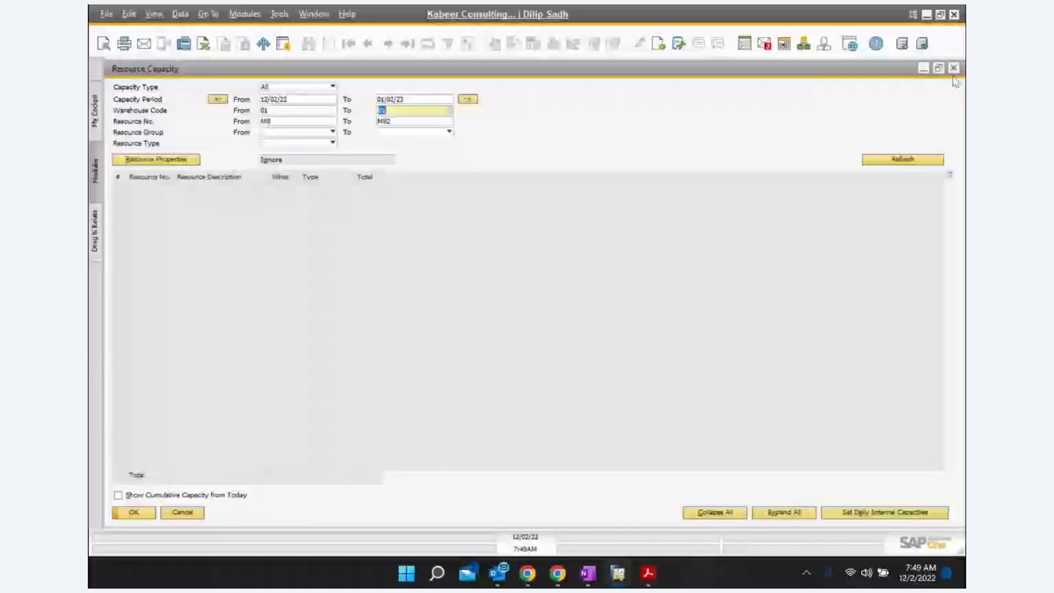
left_click(954, 68)
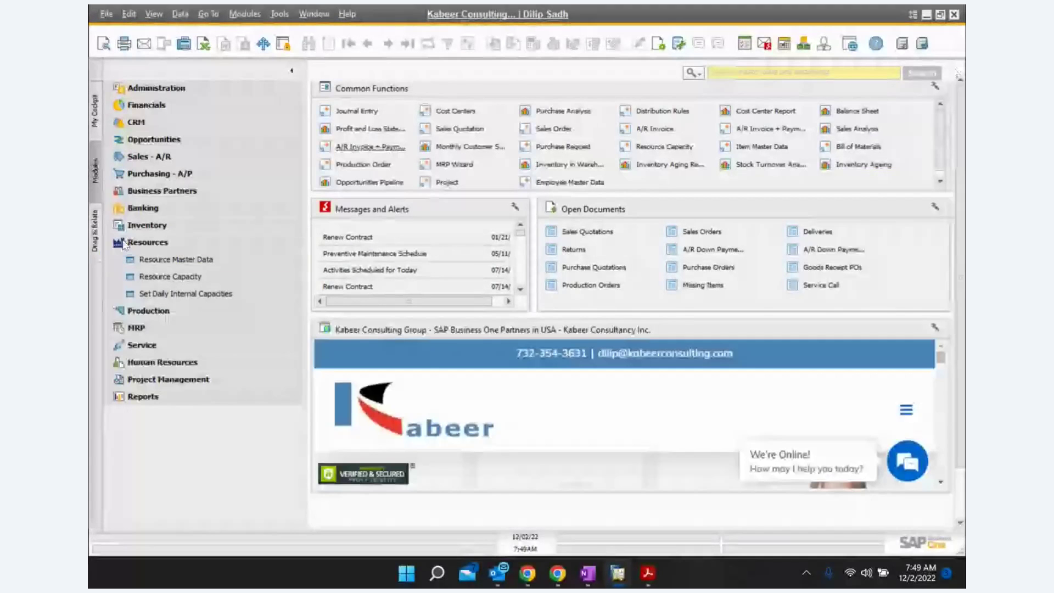
Step: Open General Settings under System Initialization, examine the default warehouse and capacity period for resources, and set the window aside
left_click(165, 155)
left_click(176, 108)
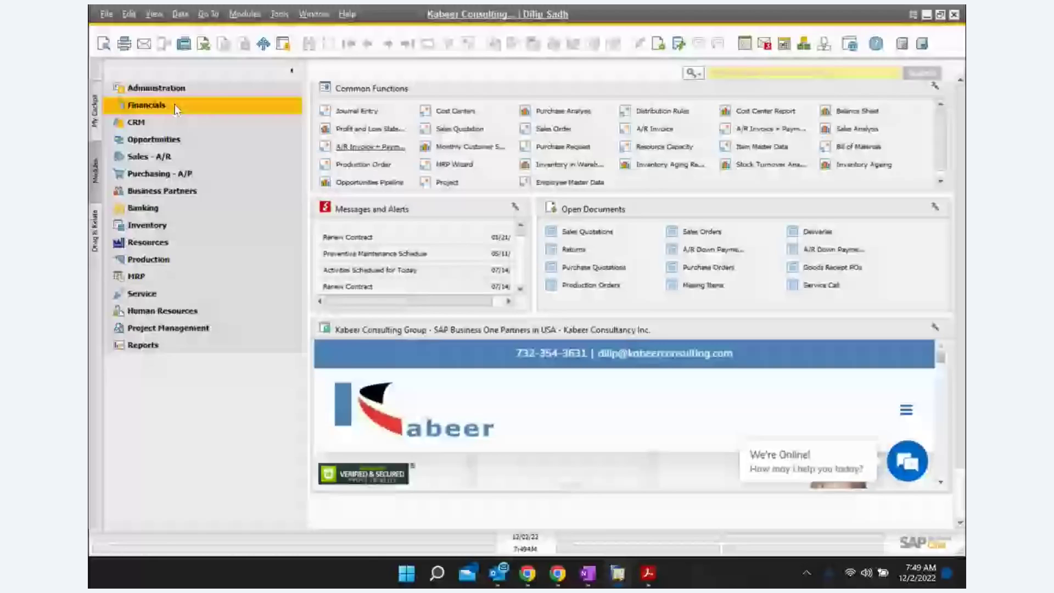
left_click(170, 189)
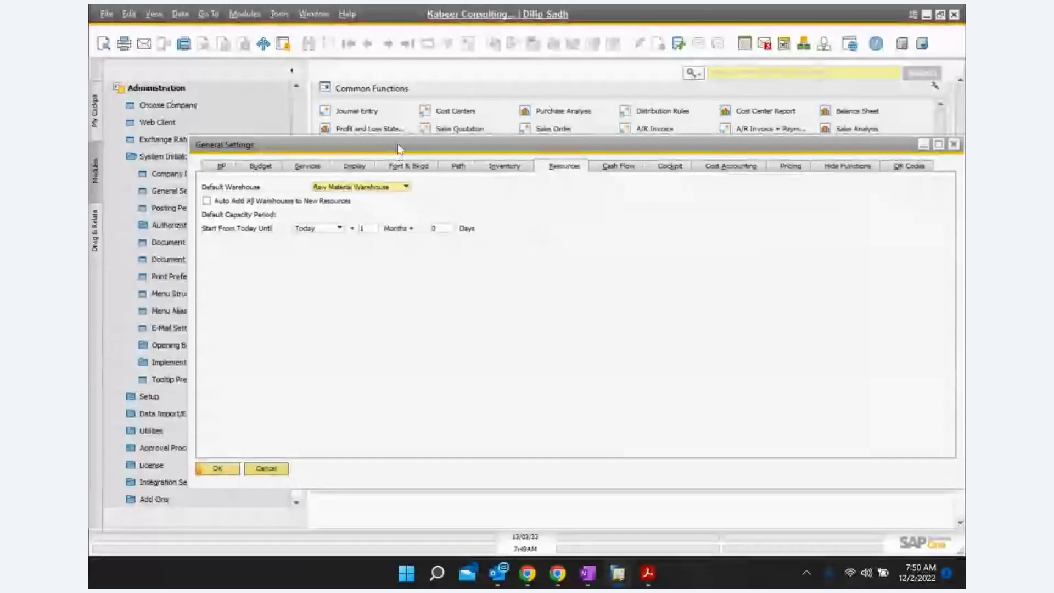
left_click_drag(398, 155, 475, 165)
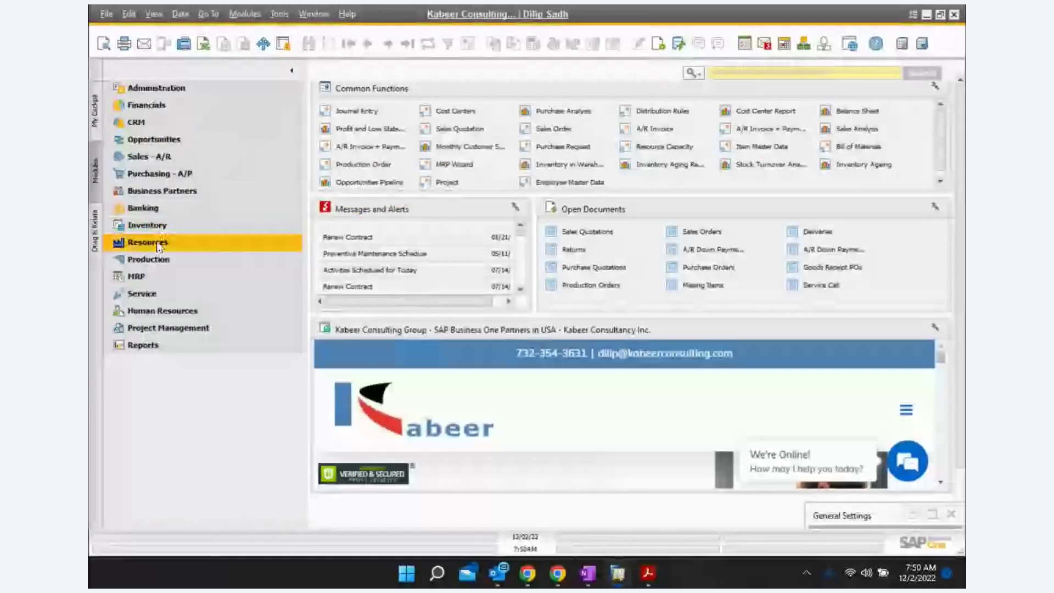
Step: Open Resource Master Data, list all resources and load the Blending Process record
left_click(164, 242)
left_click(167, 259)
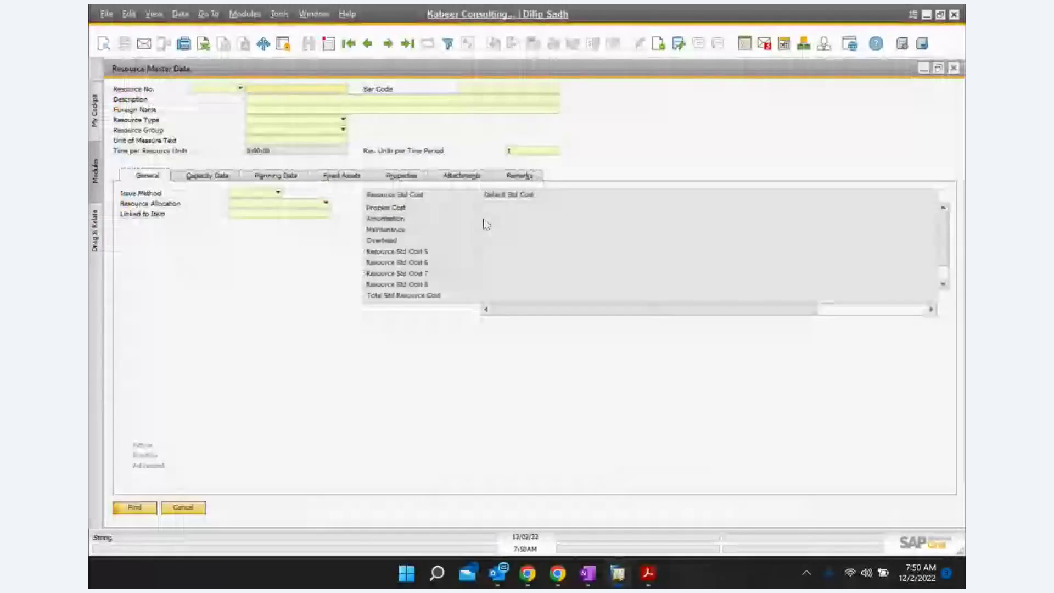
type("*")
key("Return")
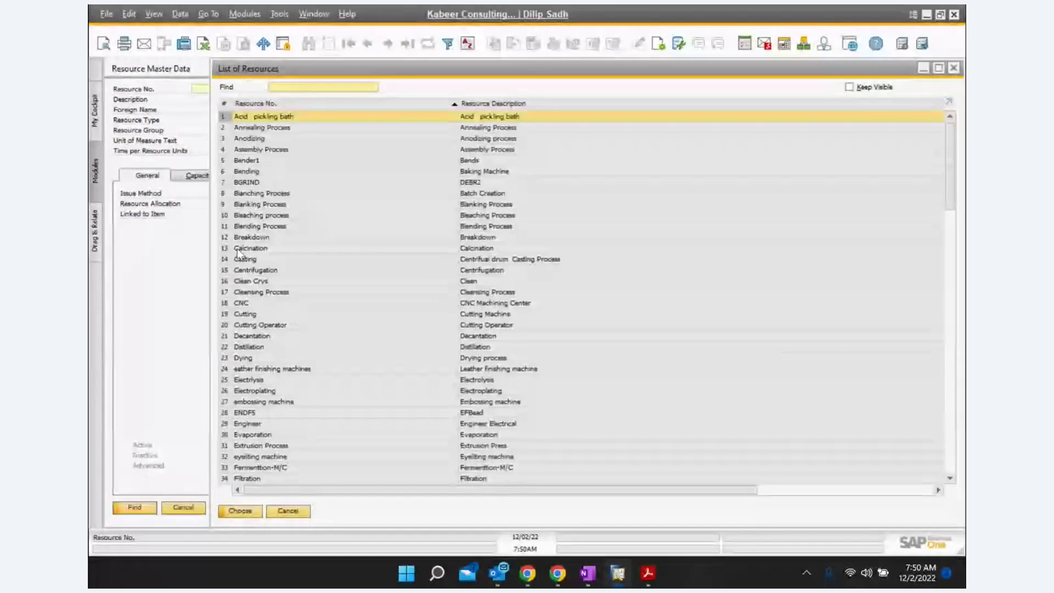
left_click(276, 226)
double_click(276, 227)
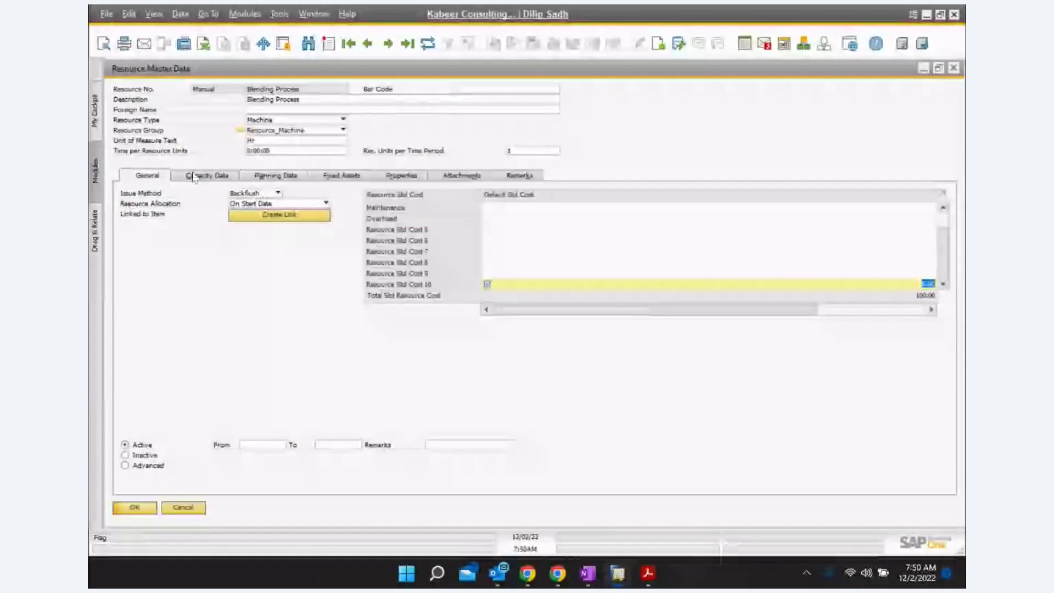
Step: Examine the Blending Process capacity data by warehouse, including the QC, 01 and 02 rows, and close the record
left_click(209, 175)
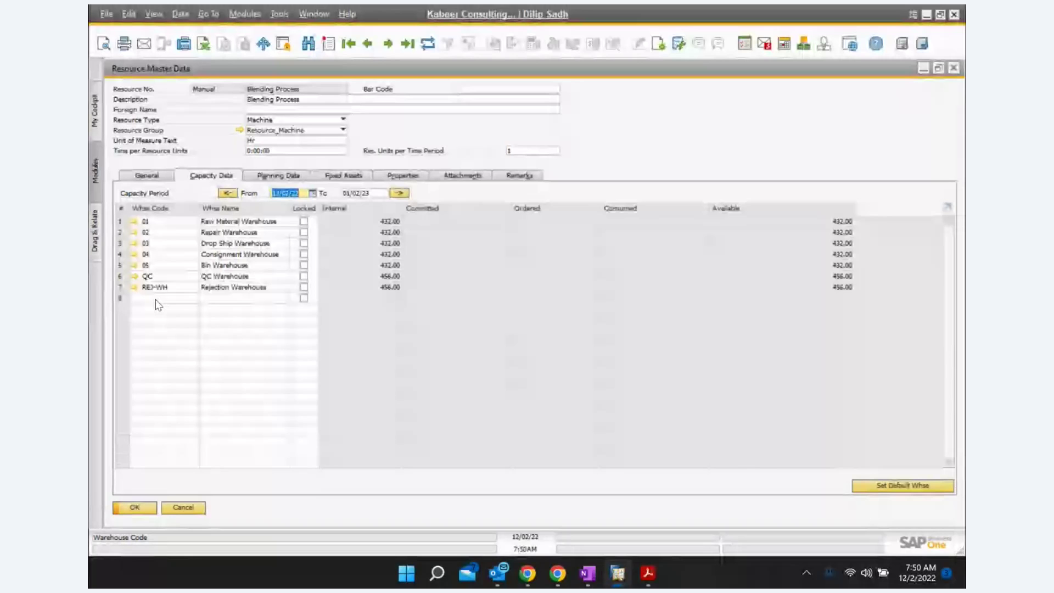
left_click(135, 278)
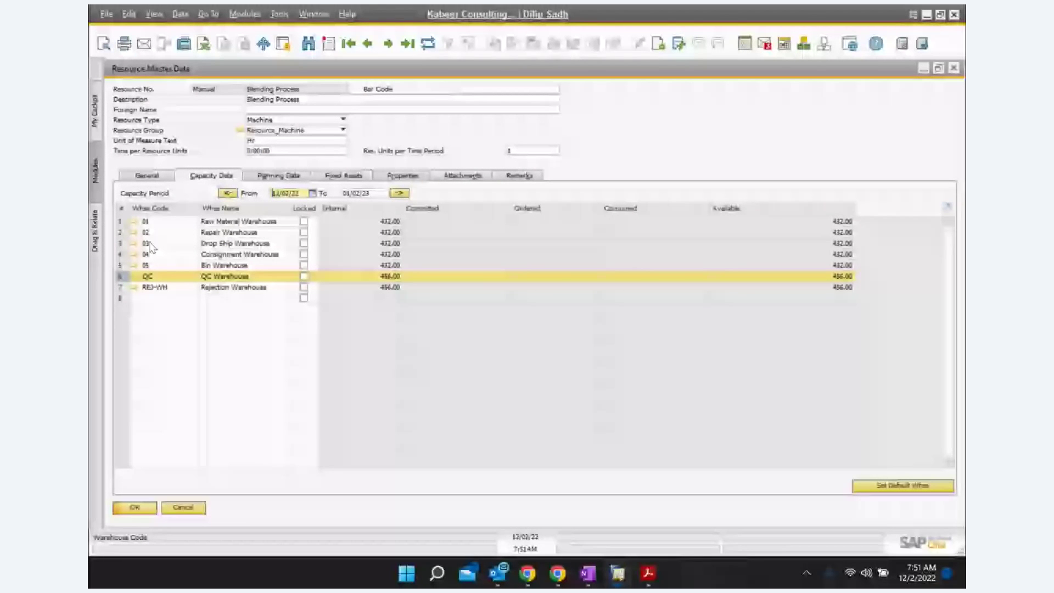
left_click(145, 222)
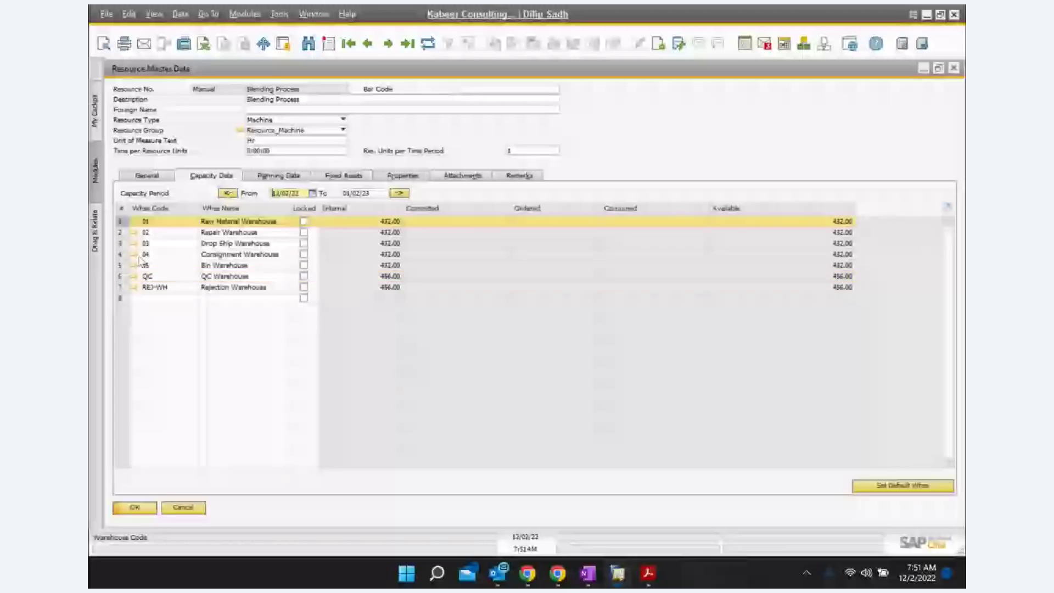
left_click(119, 233)
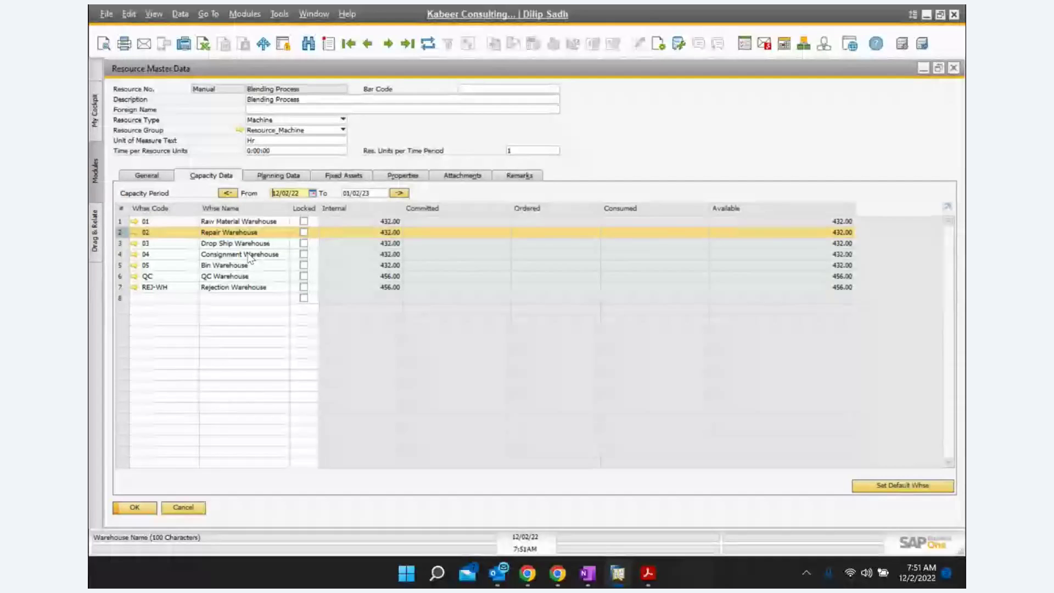
left_click(953, 68)
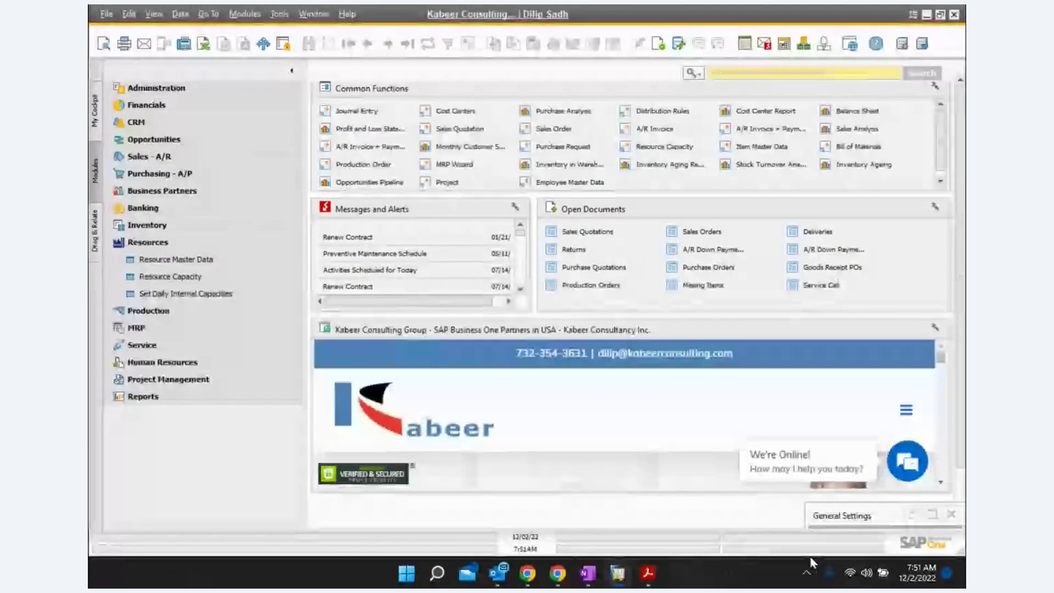
Step: Restore General Settings, review the default warehouse choices for resources without changing the selection, and close the window
left_click(932, 514)
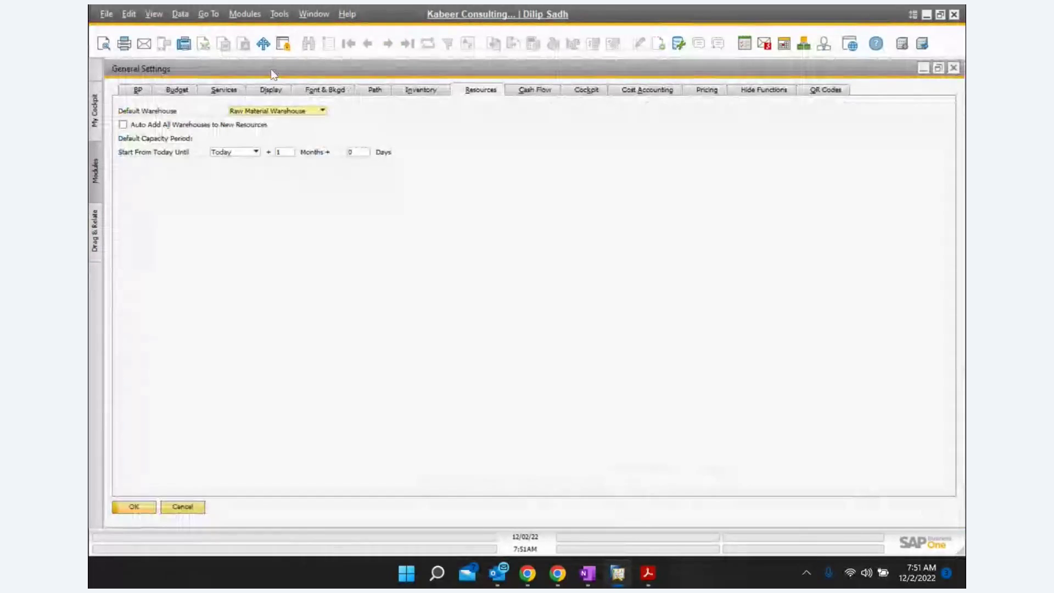
left_click(284, 111)
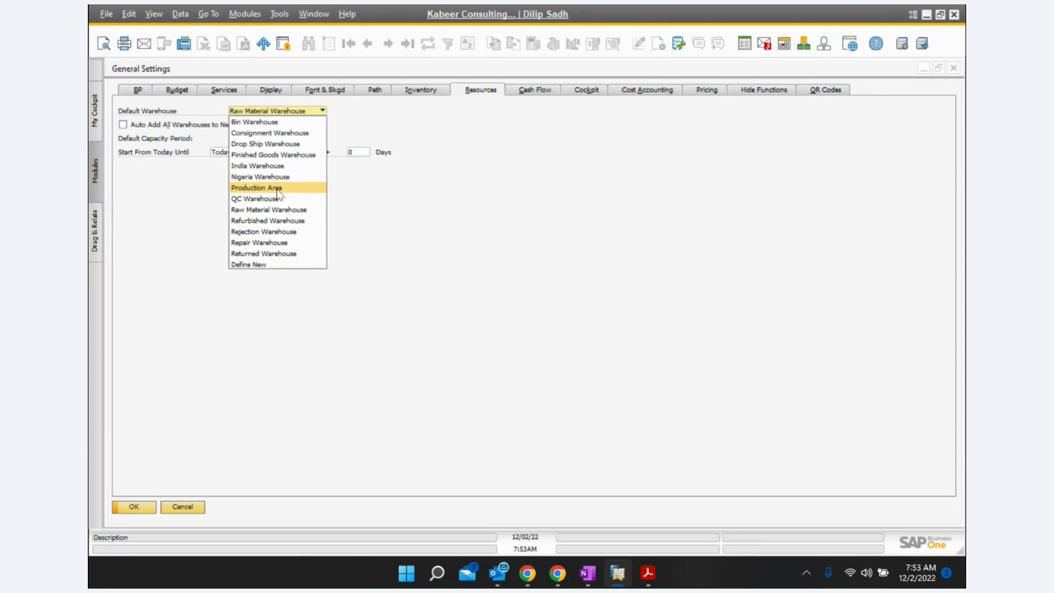
key("Escape")
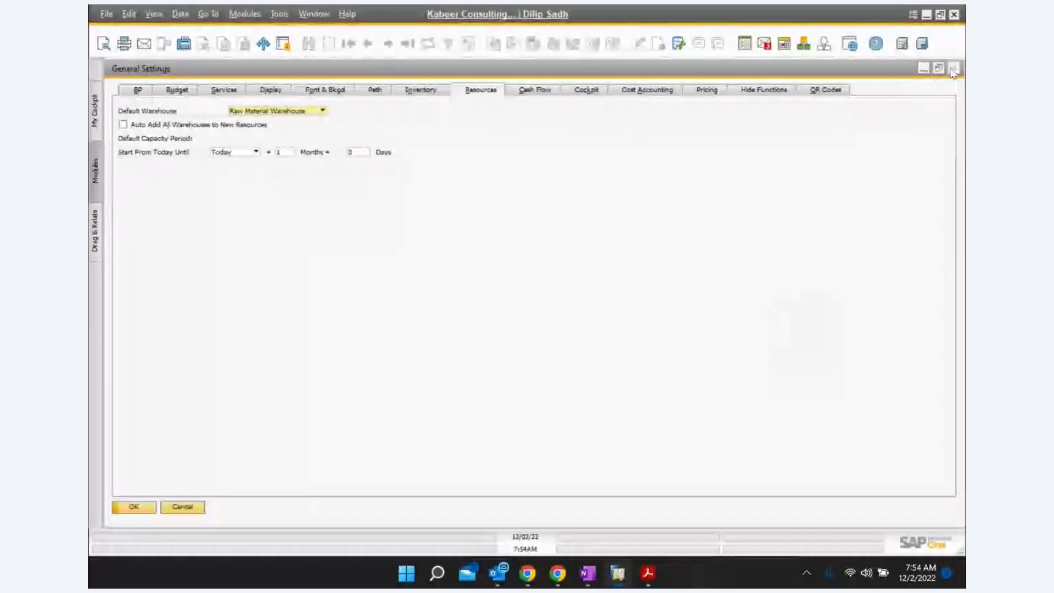
left_click(952, 68)
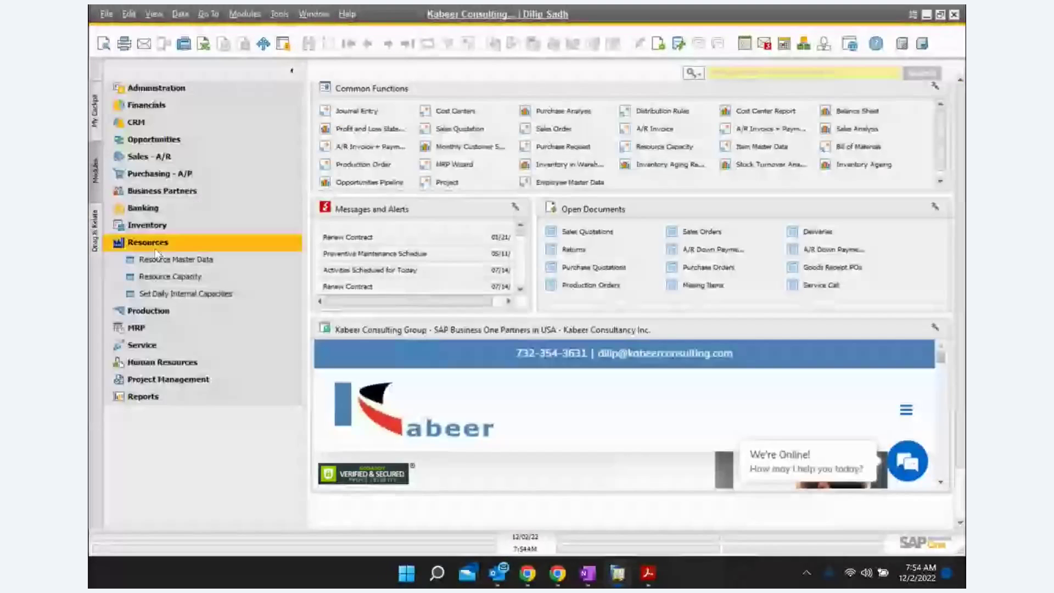
Step: Load the Cutting record in Resource Master Data, examine its capacity data by warehouse, and close the record
left_click(159, 259)
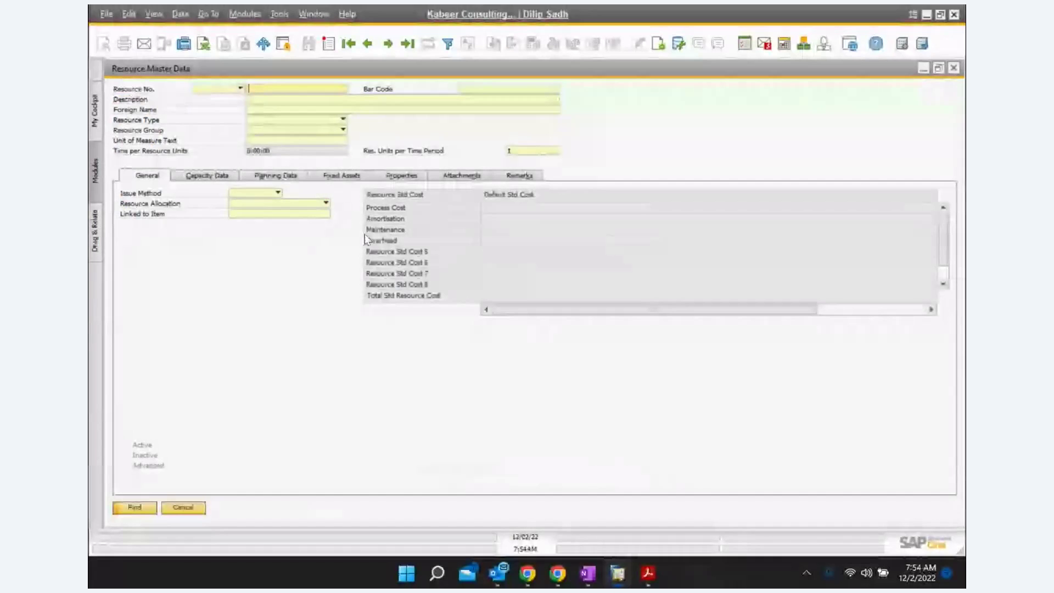
key("Return")
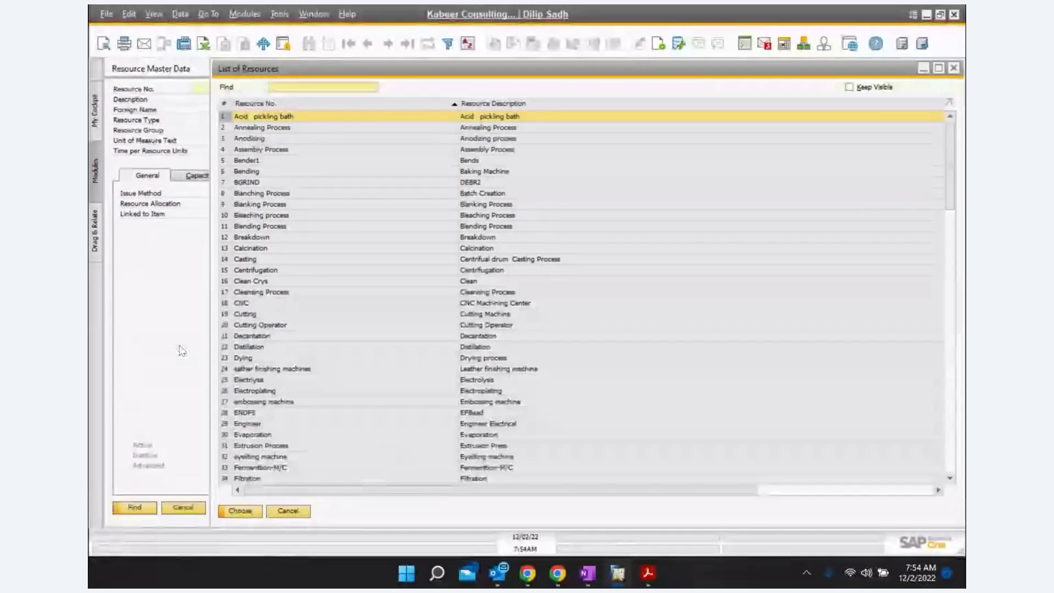
double_click(252, 314)
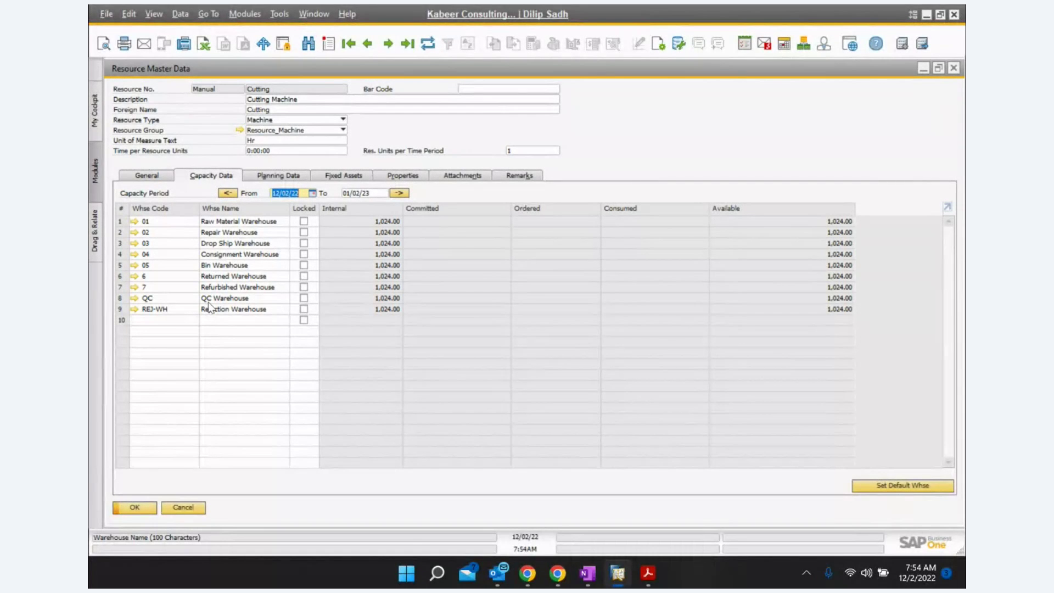
left_click(954, 70)
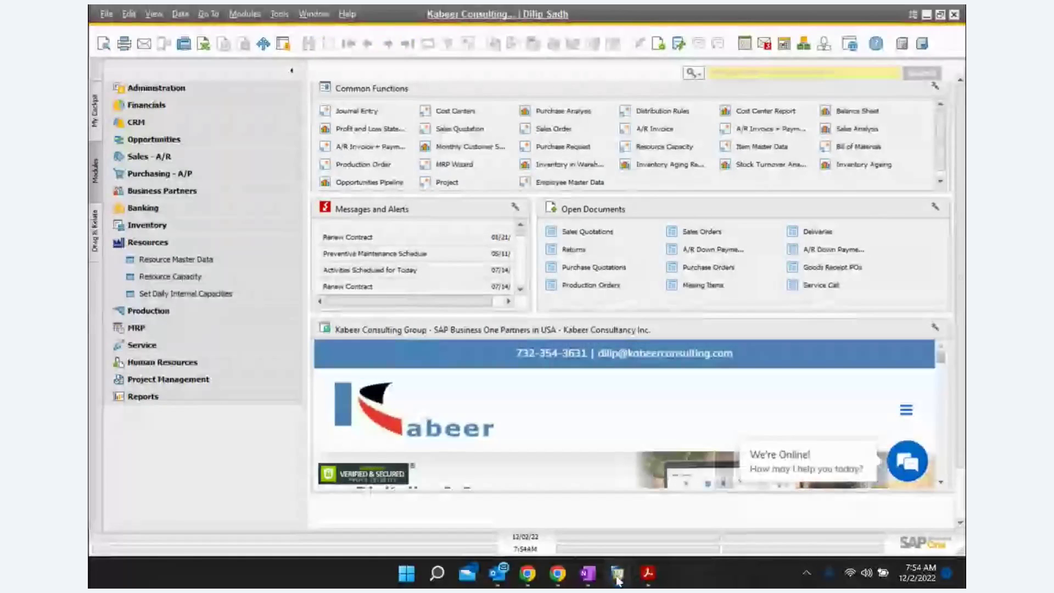
Step: Open Resource Capacity and list capacities for resources CNC through Distillation in warehouse 01
left_click(178, 277)
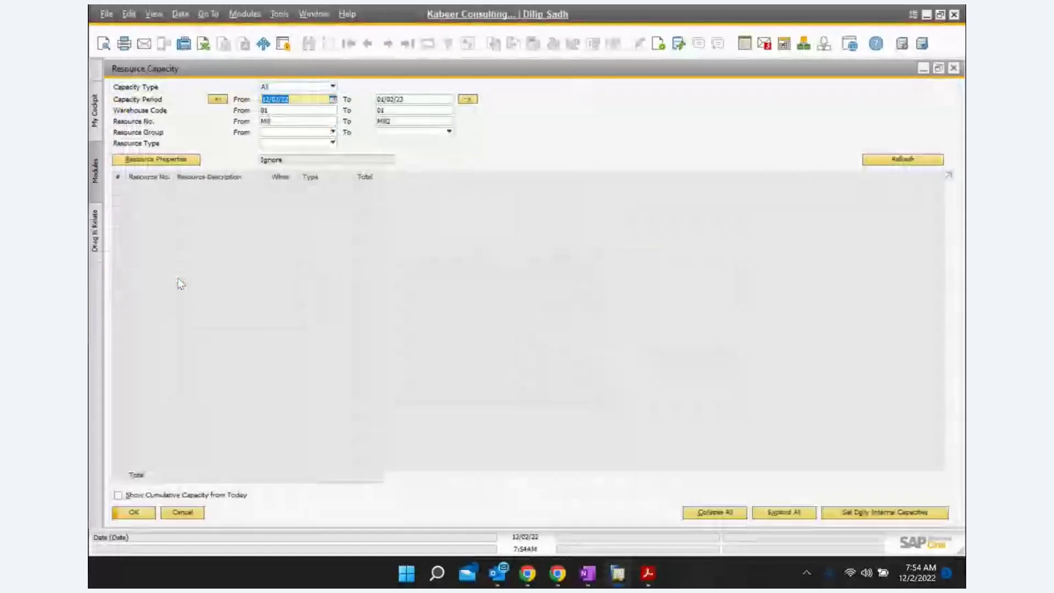
left_click(316, 122)
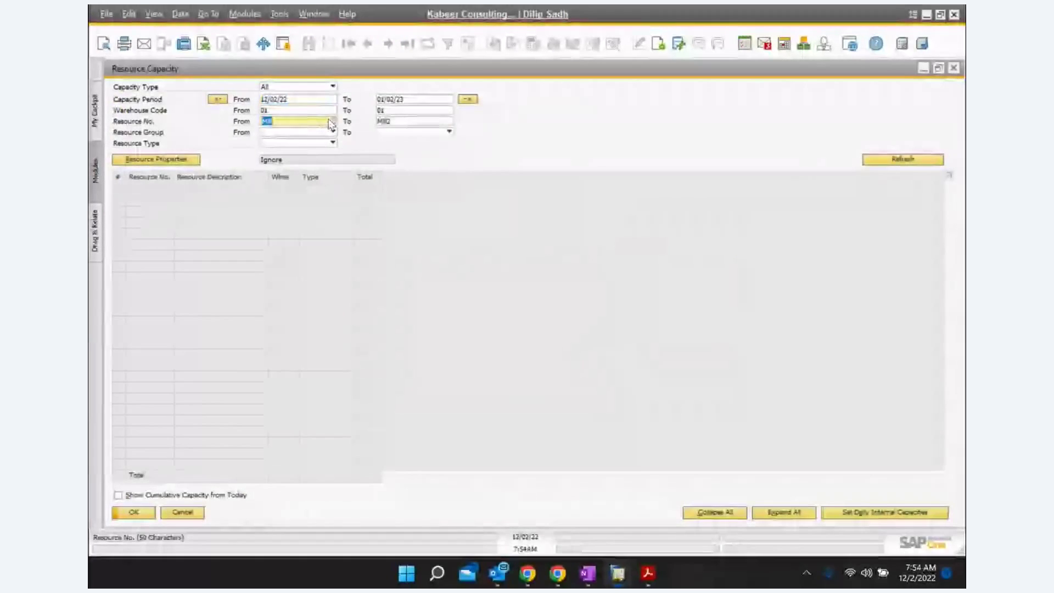
key("Tab")
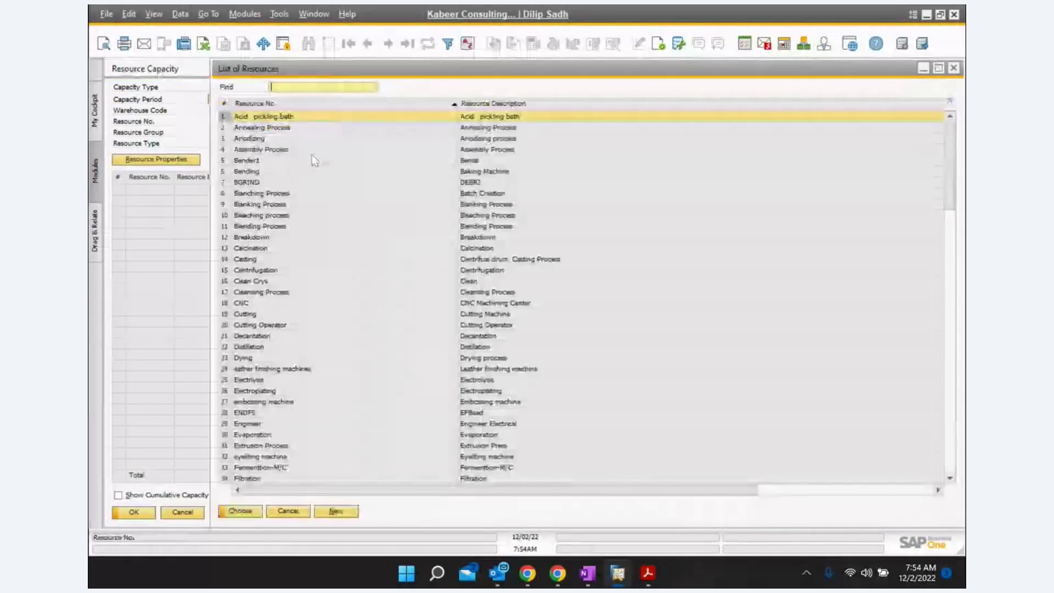
double_click(244, 303)
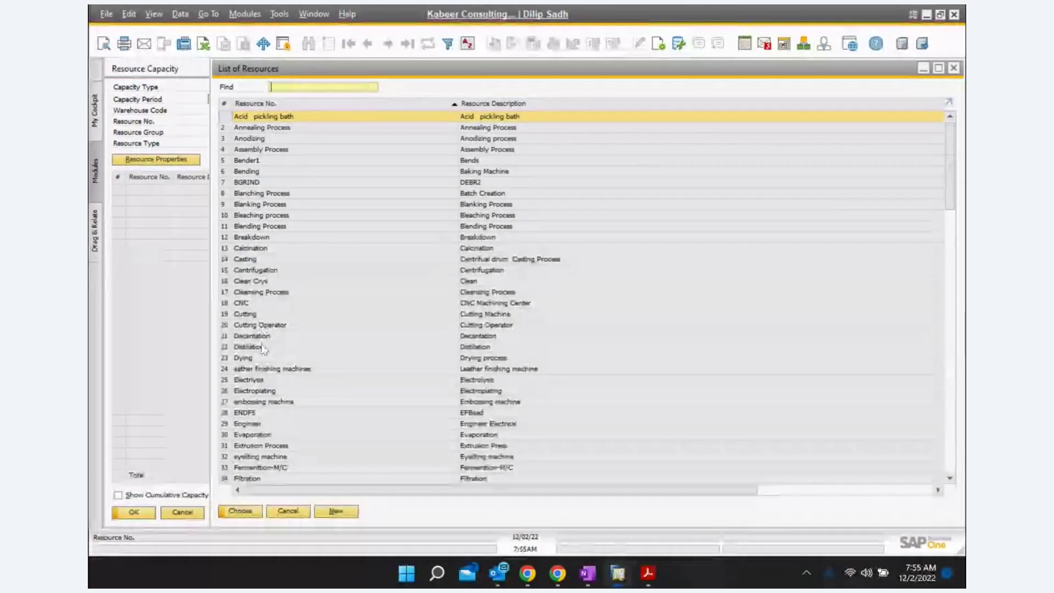
double_click(262, 348)
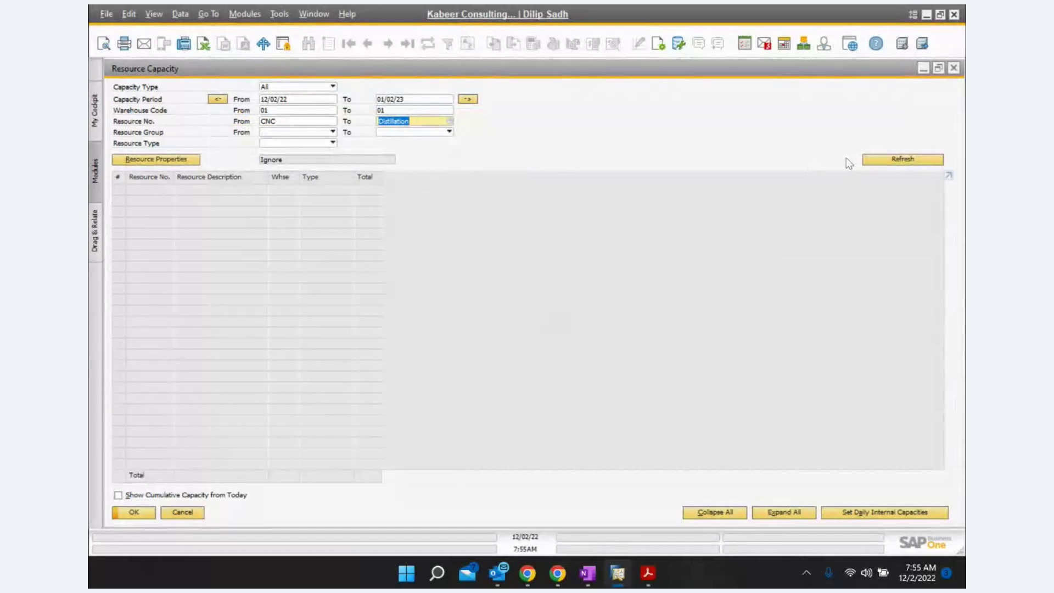
left_click(903, 160)
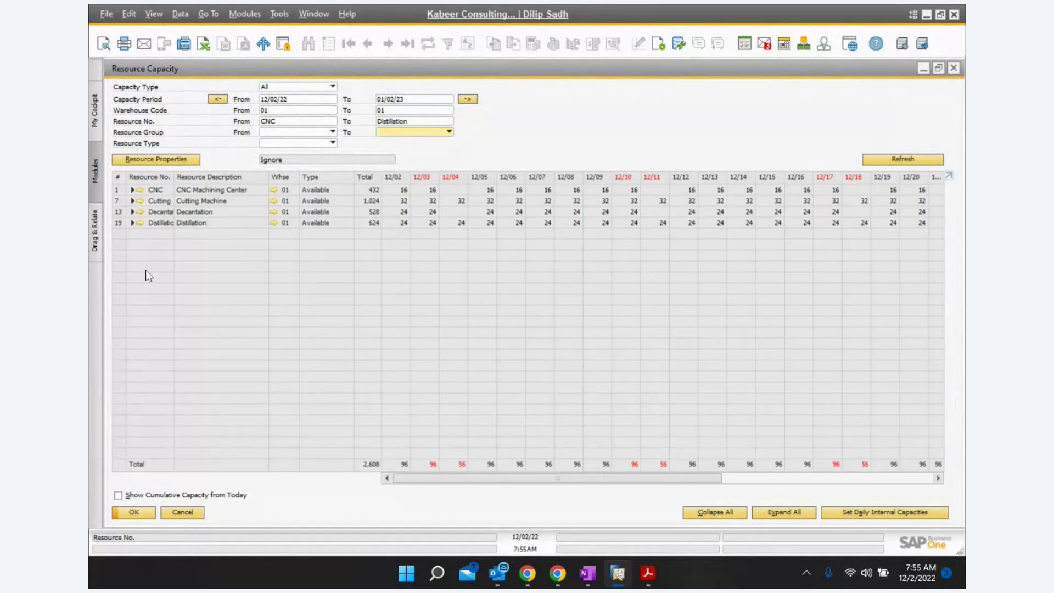
Step: Expand the Cutting resource, set its internal and single run capacities for 12/08 to 0, and update the capacities
left_click(132, 201)
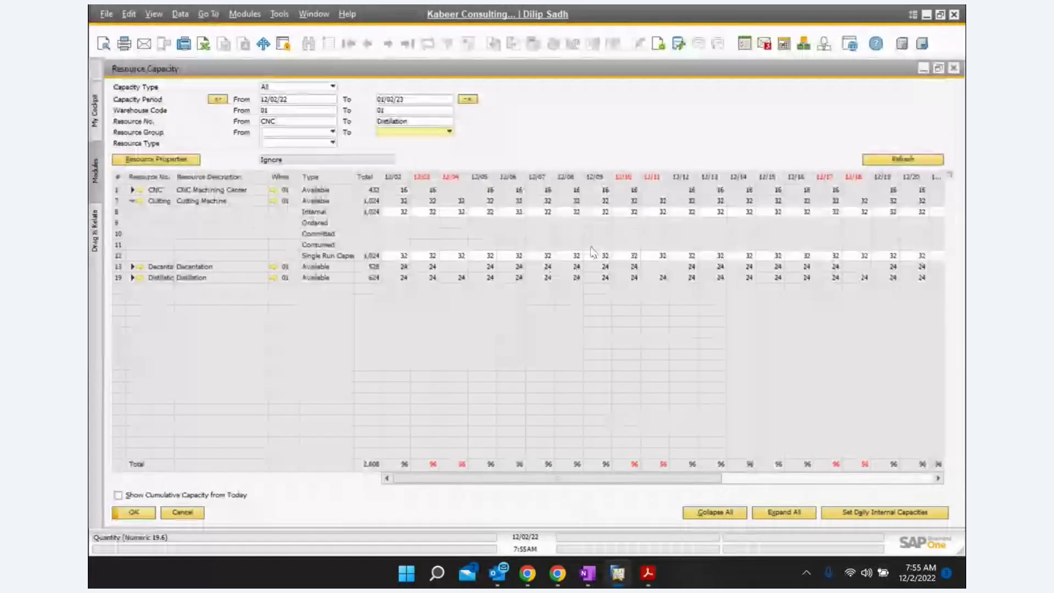
left_click(574, 212)
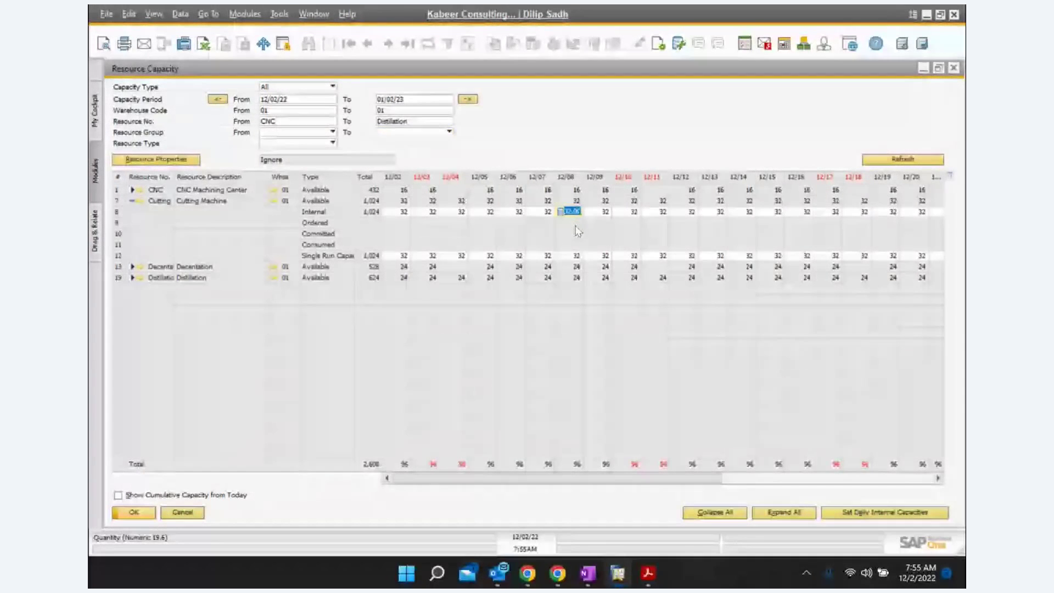
type("0")
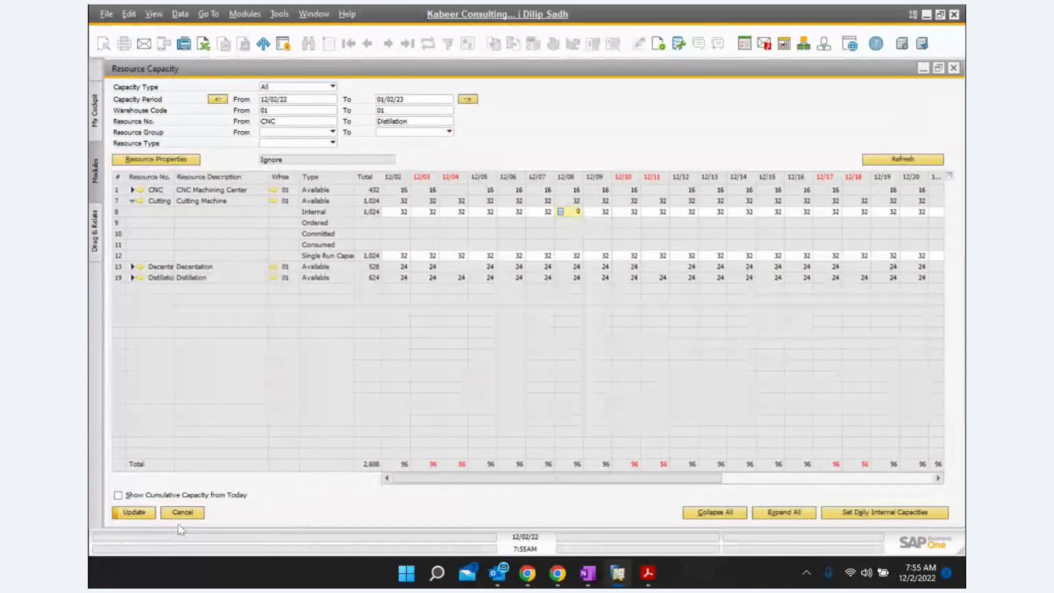
left_click(135, 513)
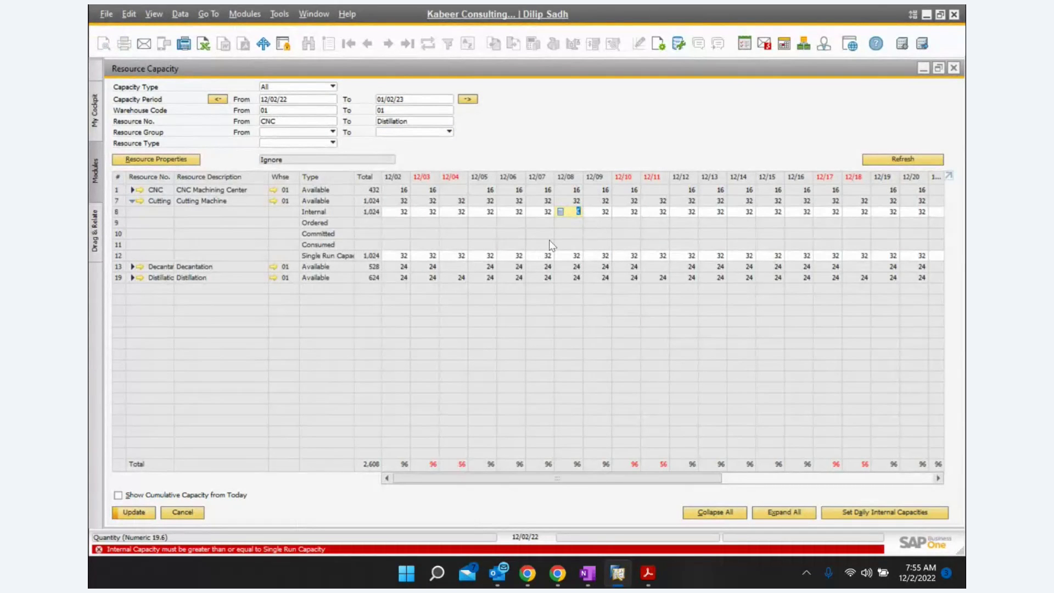
left_click(576, 255)
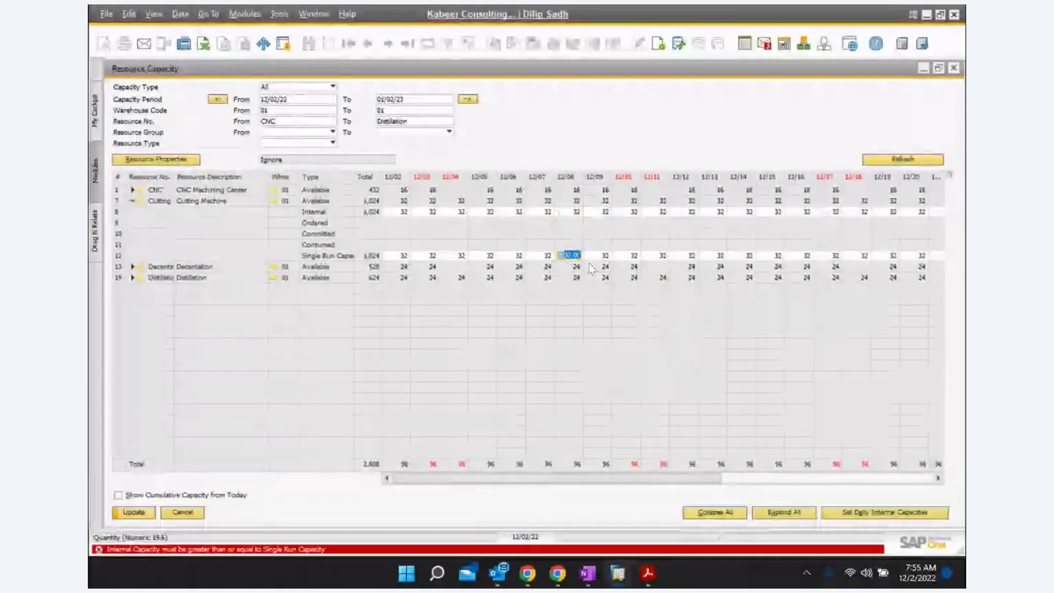
left_click(577, 212)
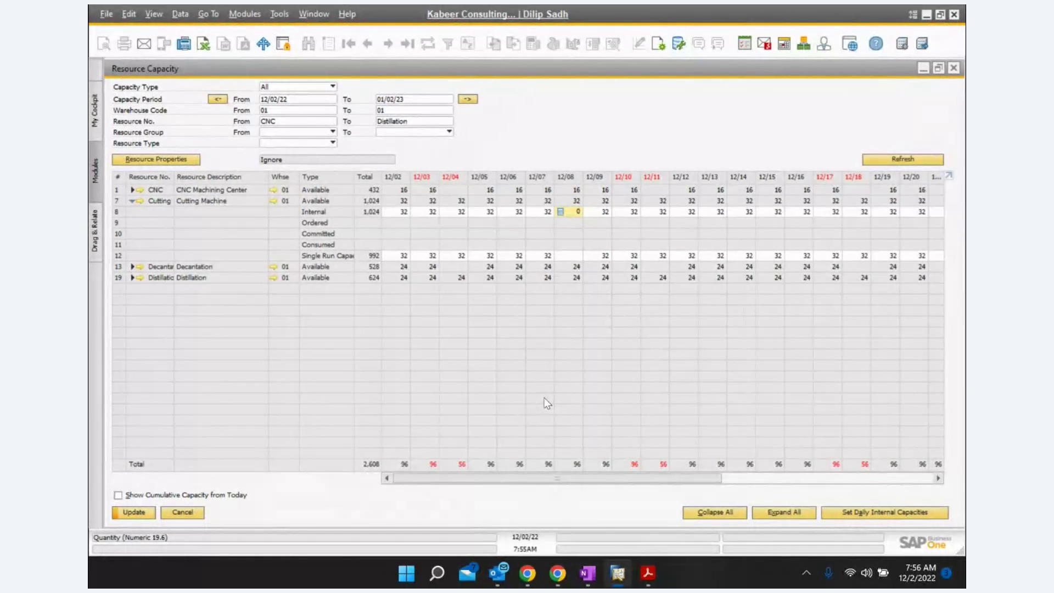
left_click(146, 514)
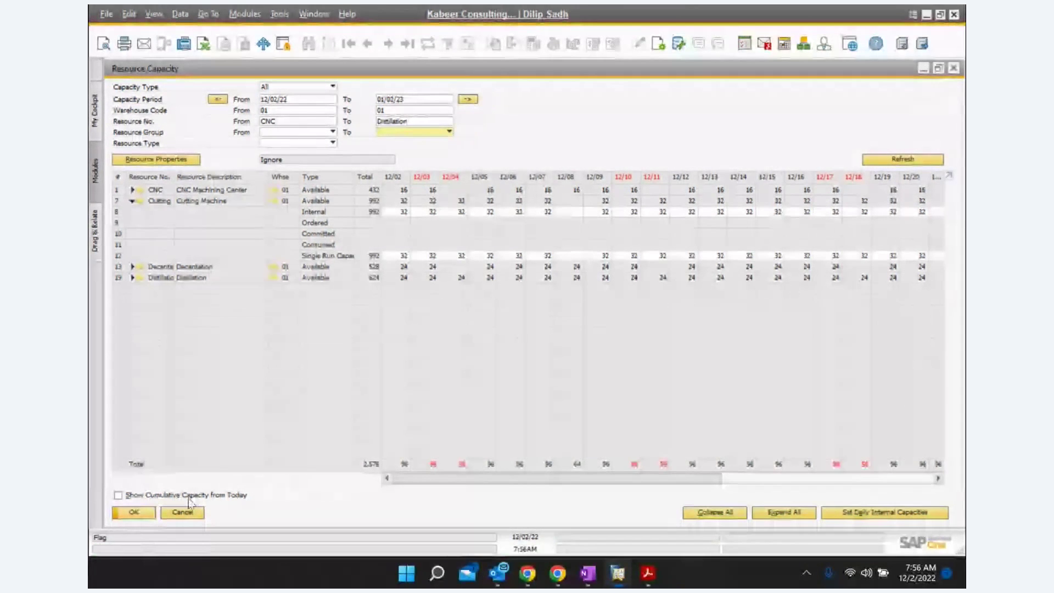
Step: Examine the cumulative capacity from today for the listed resources and return to the daily capacity view
left_click(120, 496)
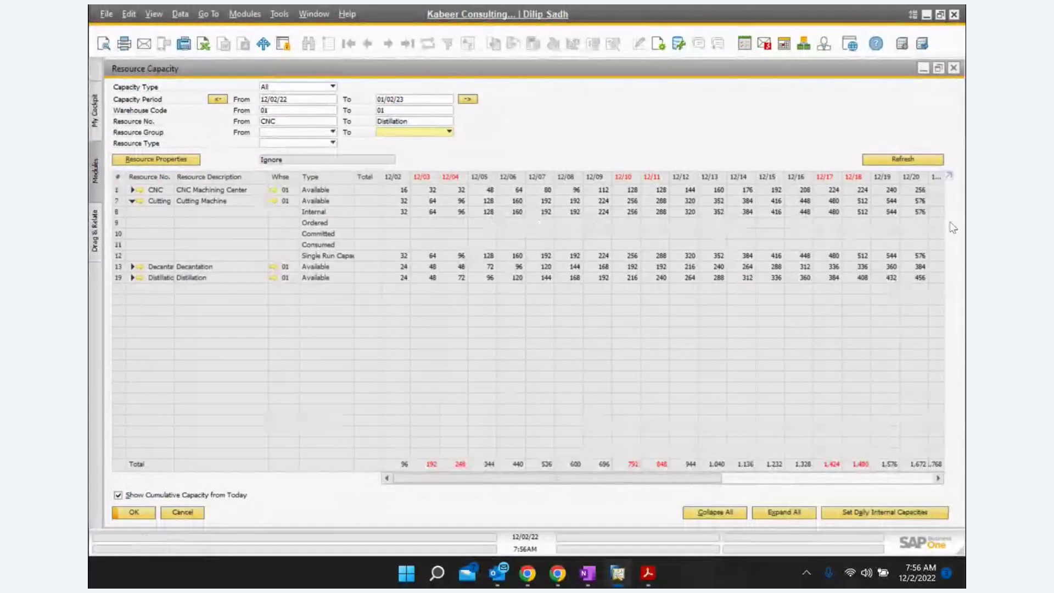
left_click(118, 494)
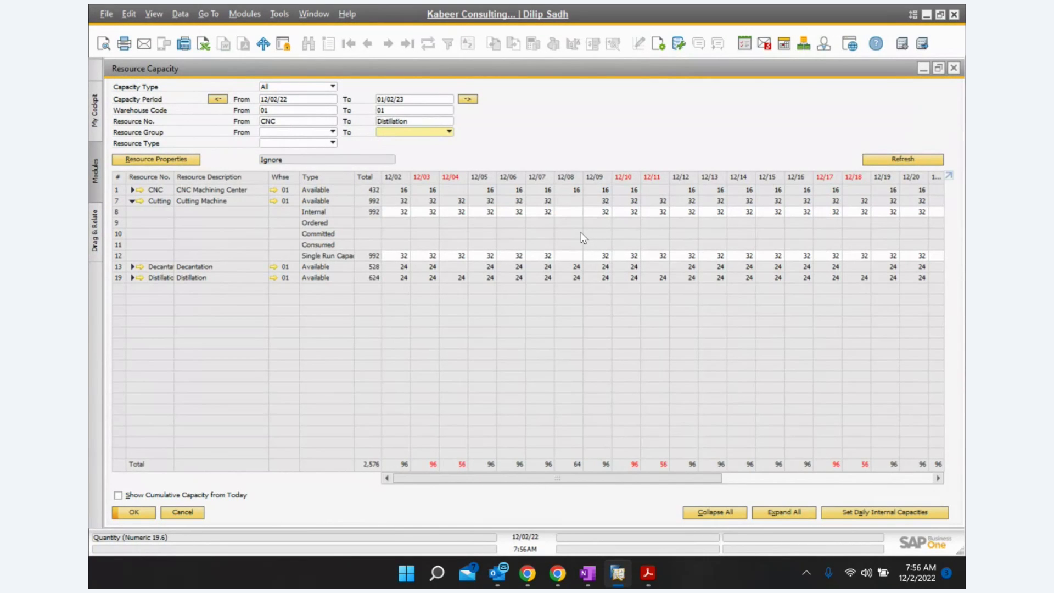
Step: Review the Resource Capacity Display slide in Acrobat Reader and compare its capacity types with the Cutting rows in SAP Business One
left_click(616, 581)
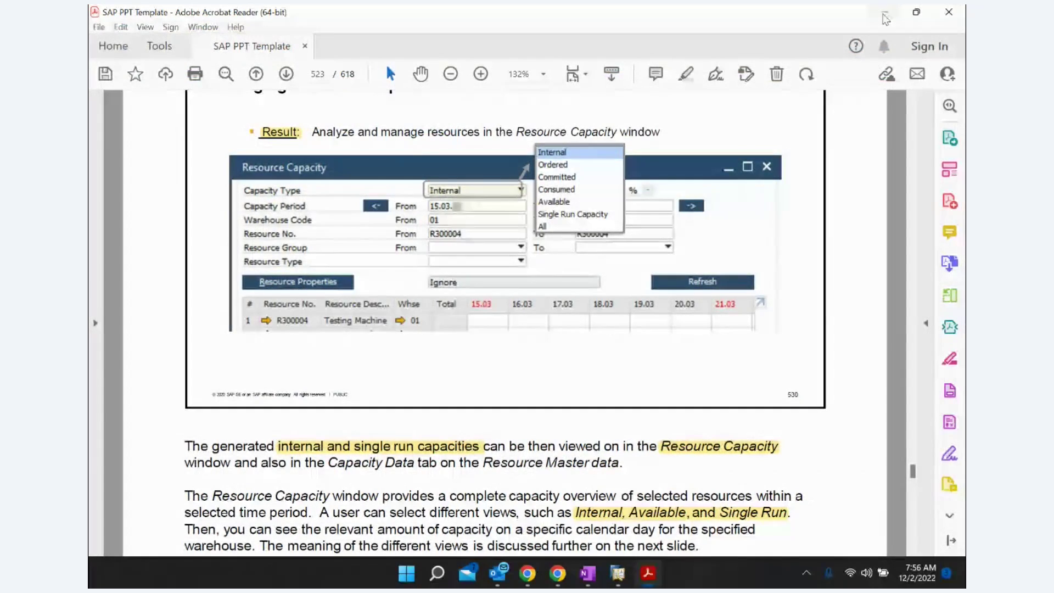
left_click(884, 14)
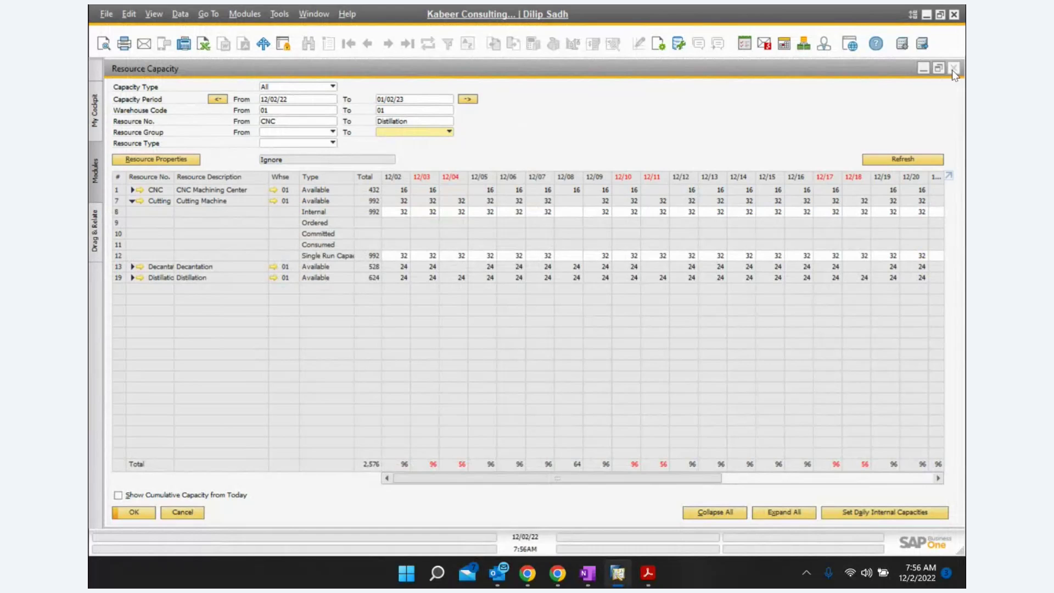
left_click(649, 575)
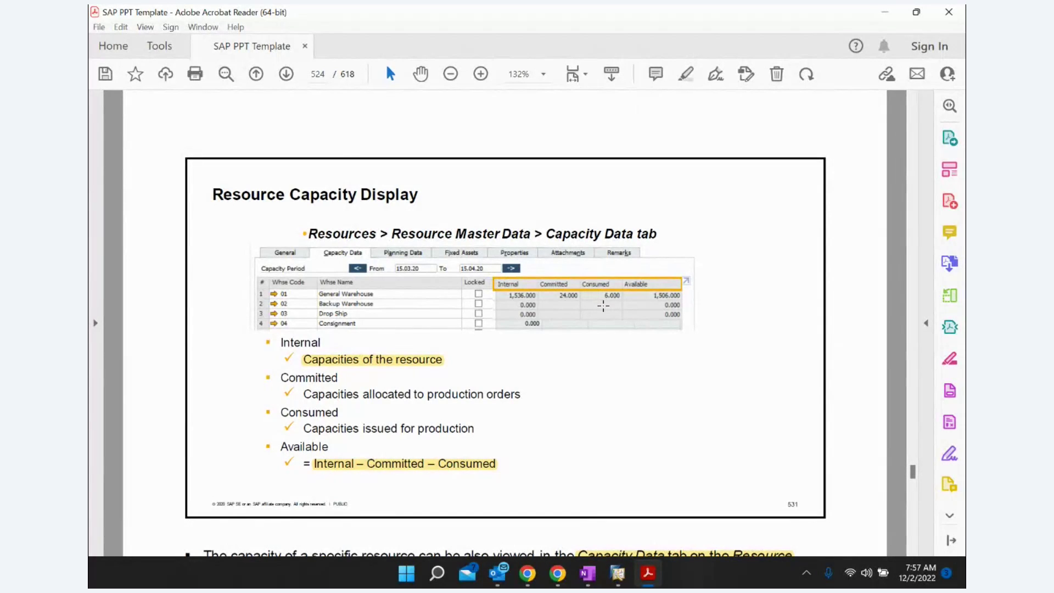
left_click(618, 573)
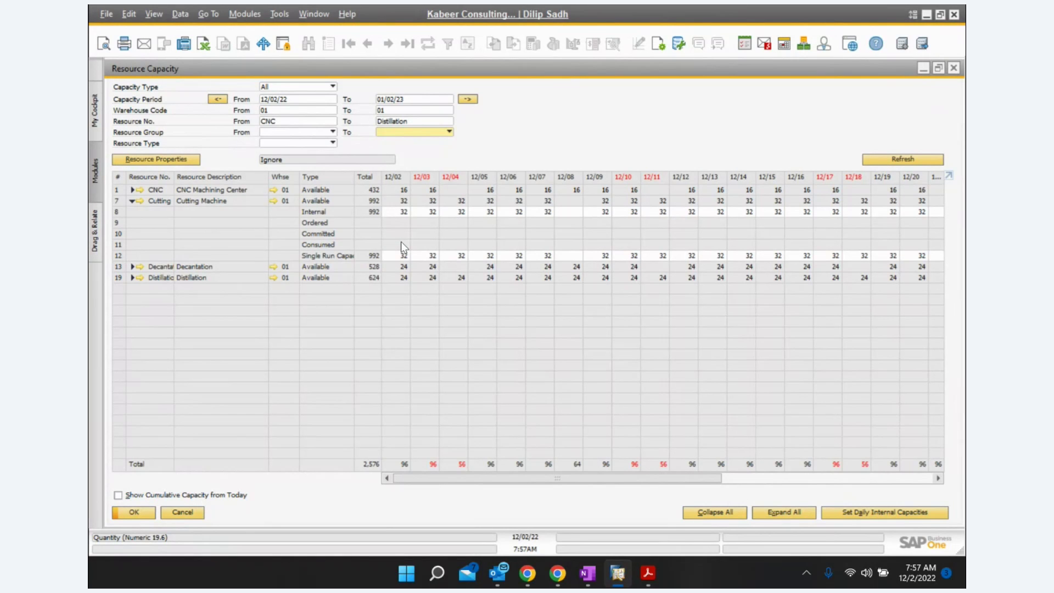
left_click(648, 574)
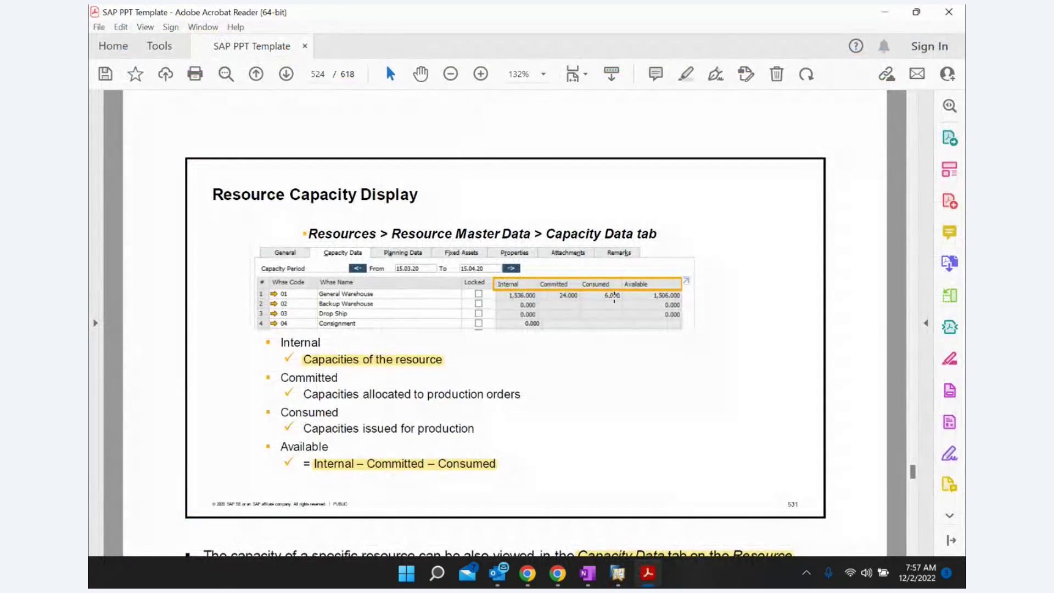
left_click(617, 573)
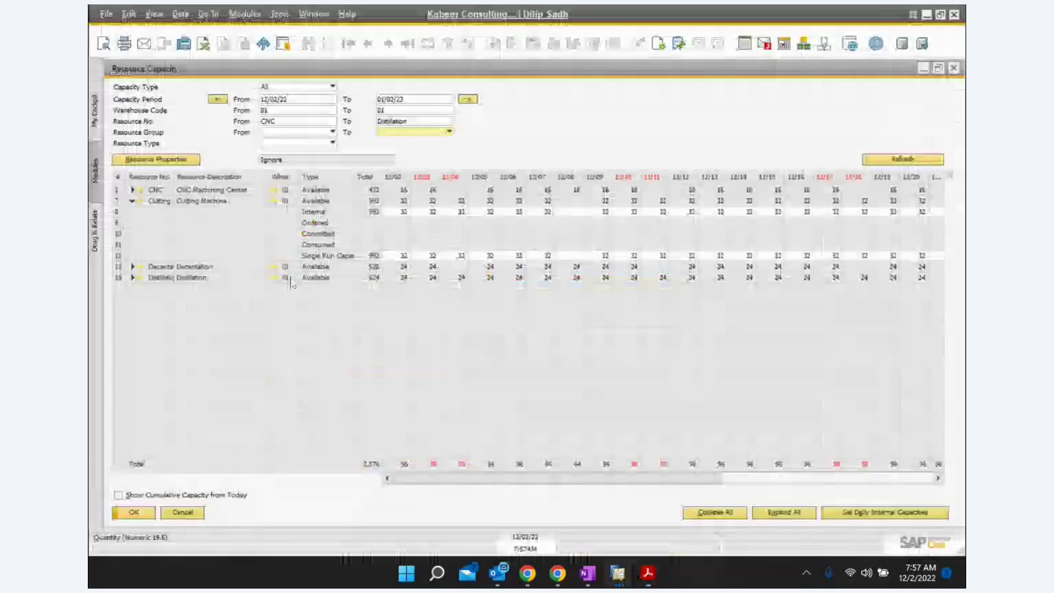
Step: Open the Cutting resource's master record, examine its warehouse 01 capacity, and compare it with the formula on the Acrobat Reader slide
left_click(141, 201)
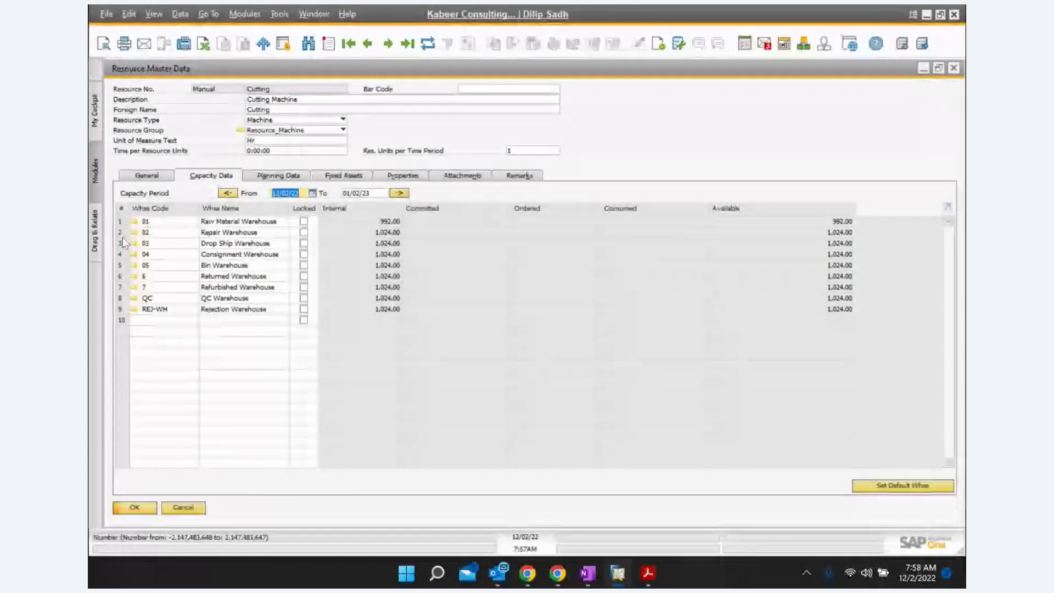
left_click(120, 222)
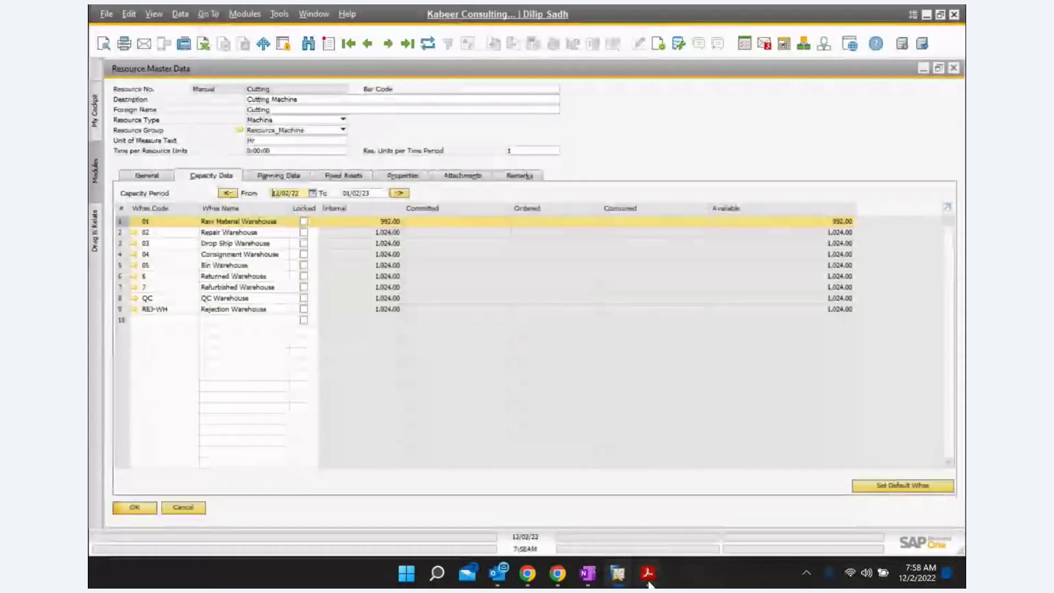
key("alt+Tab")
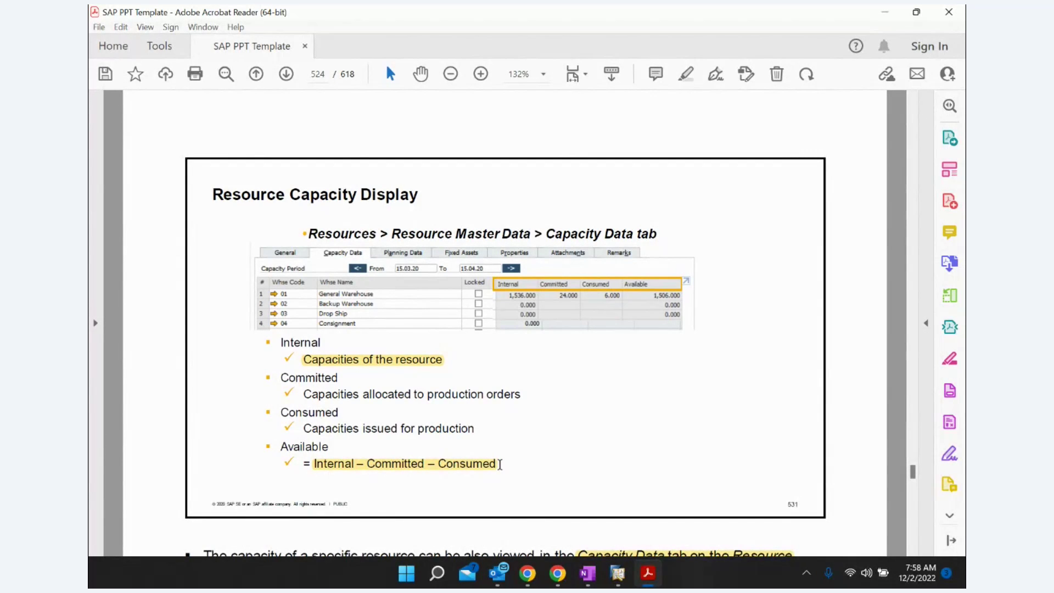
Step: Read the Resource Allocation Methods slide, then review the Cutting resource's allocation and issue method choices in SAP Business One without changing them
left_click(286, 74)
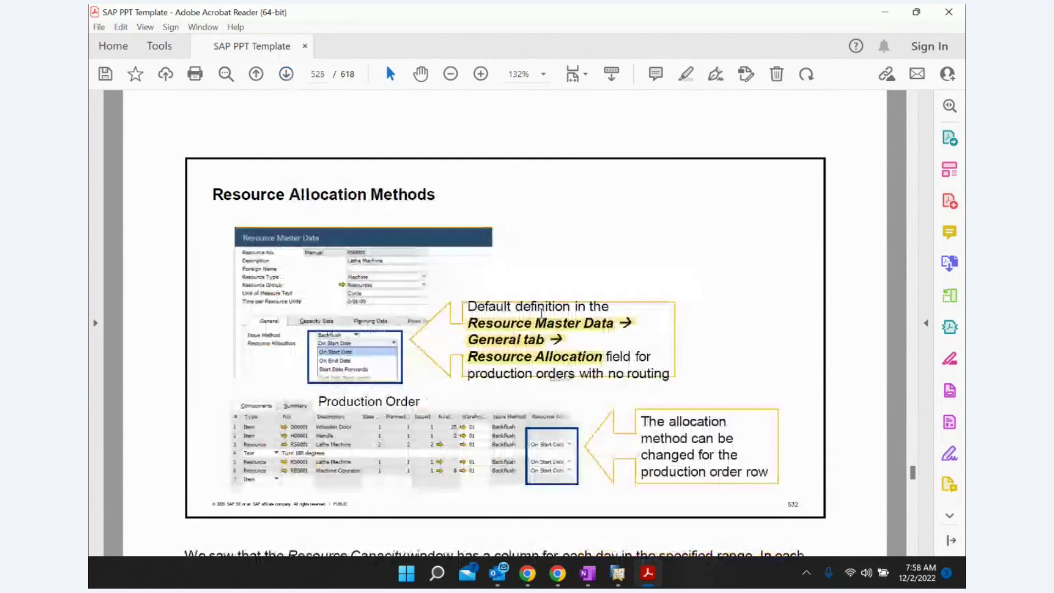
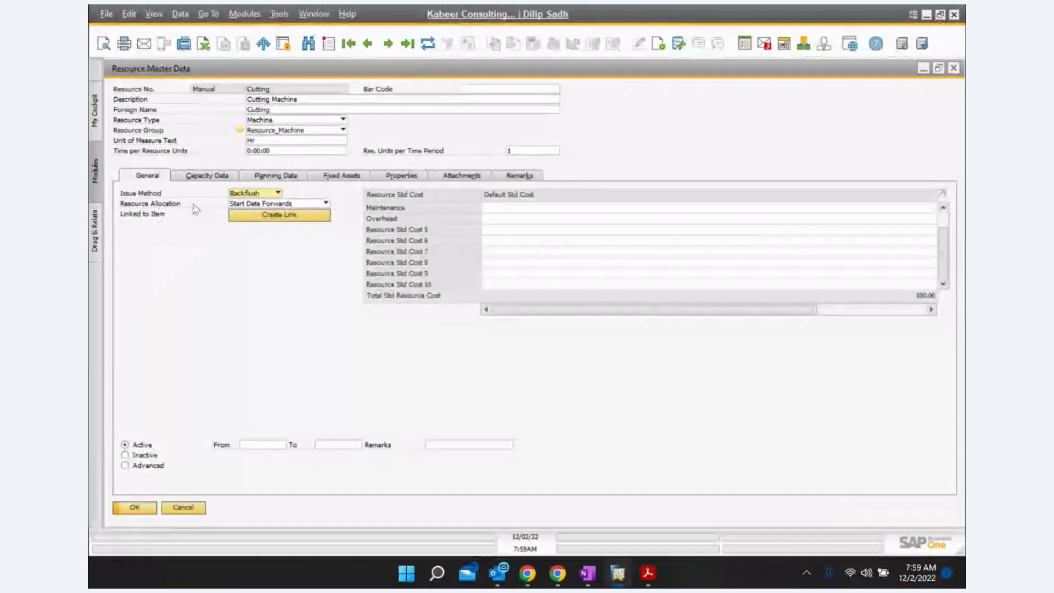
left_click(319, 207)
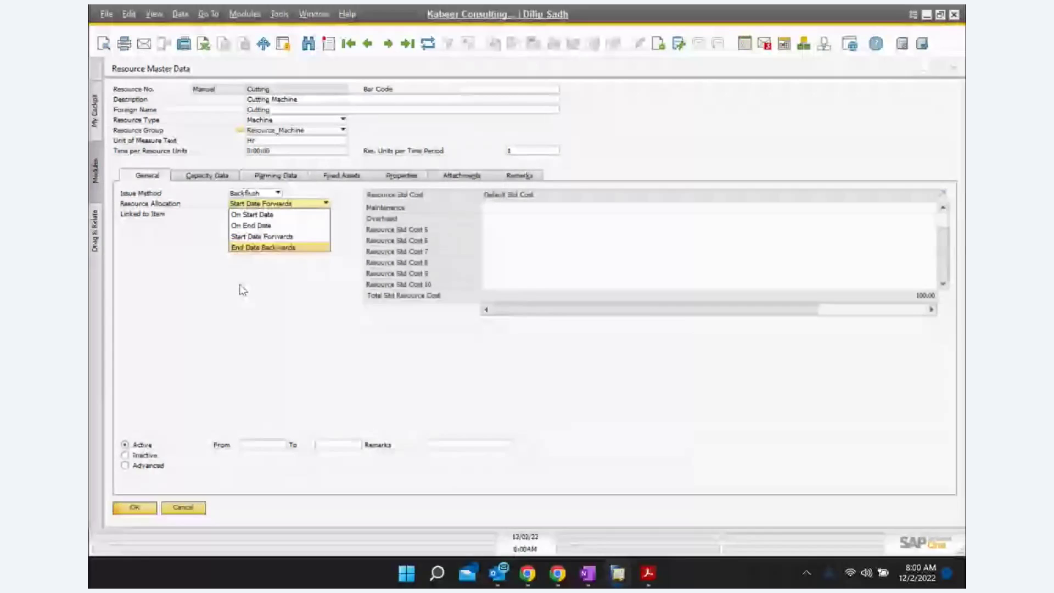
left_click(226, 317)
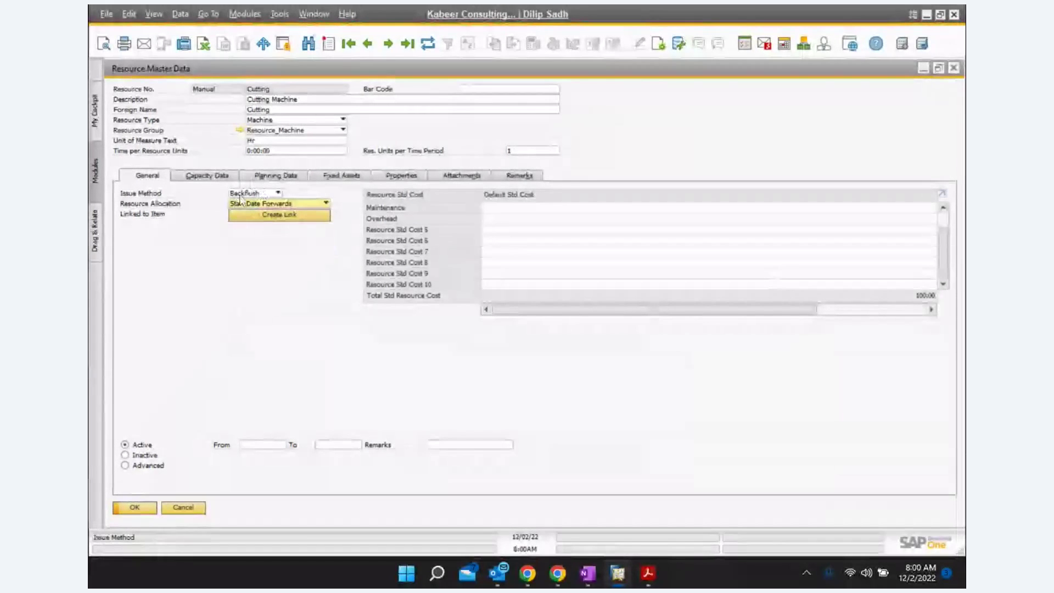
left_click(279, 193)
left_click(254, 286)
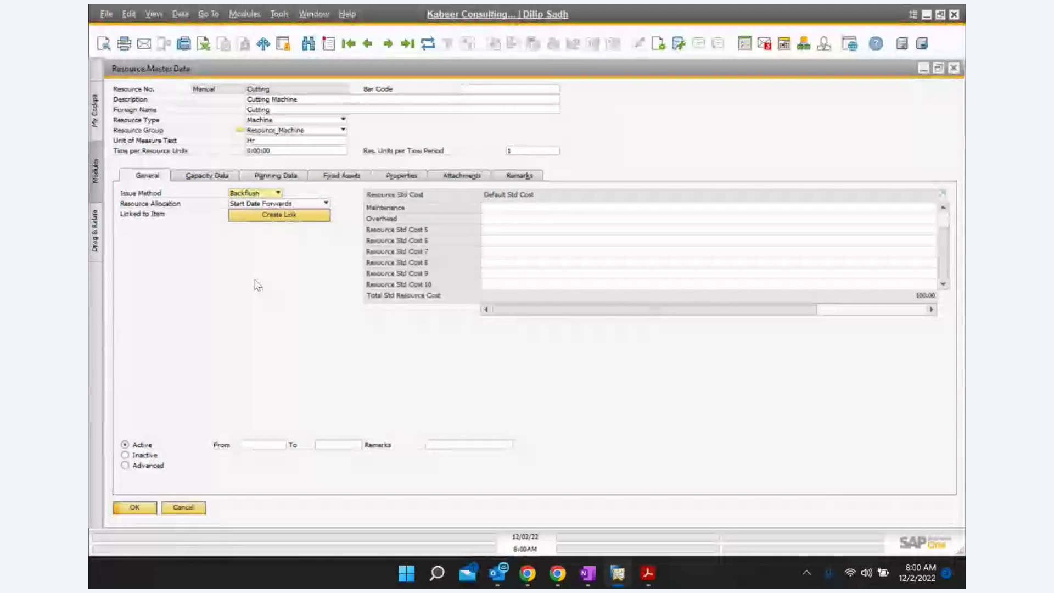
Step: Revisit the Resource Allocation Methods slide in Acrobat Reader and return to the Resource Capacity window in SAP Business One
left_click(648, 571)
left_click(254, 74)
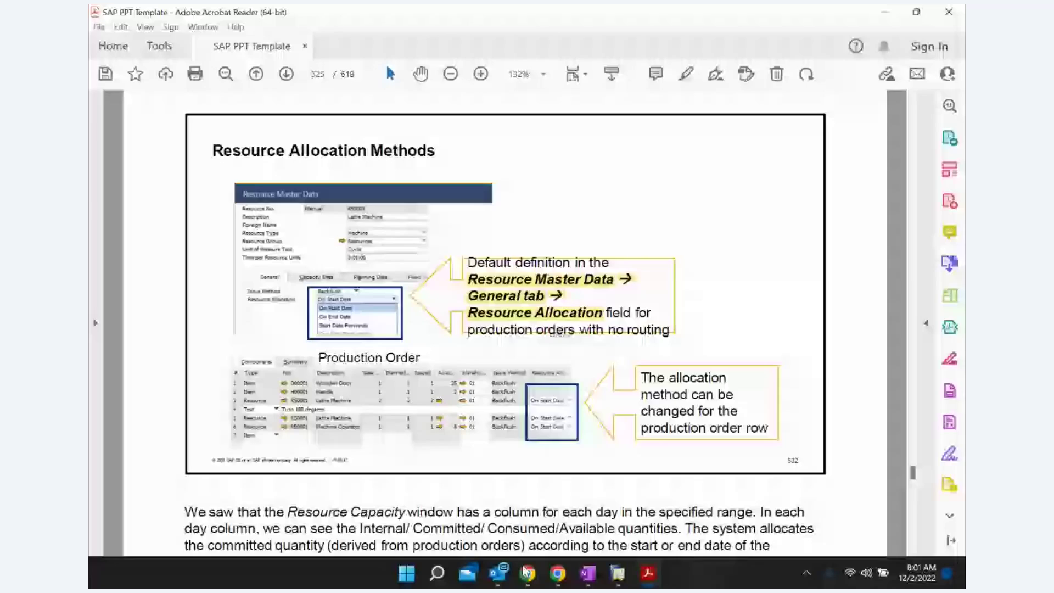
left_click(618, 573)
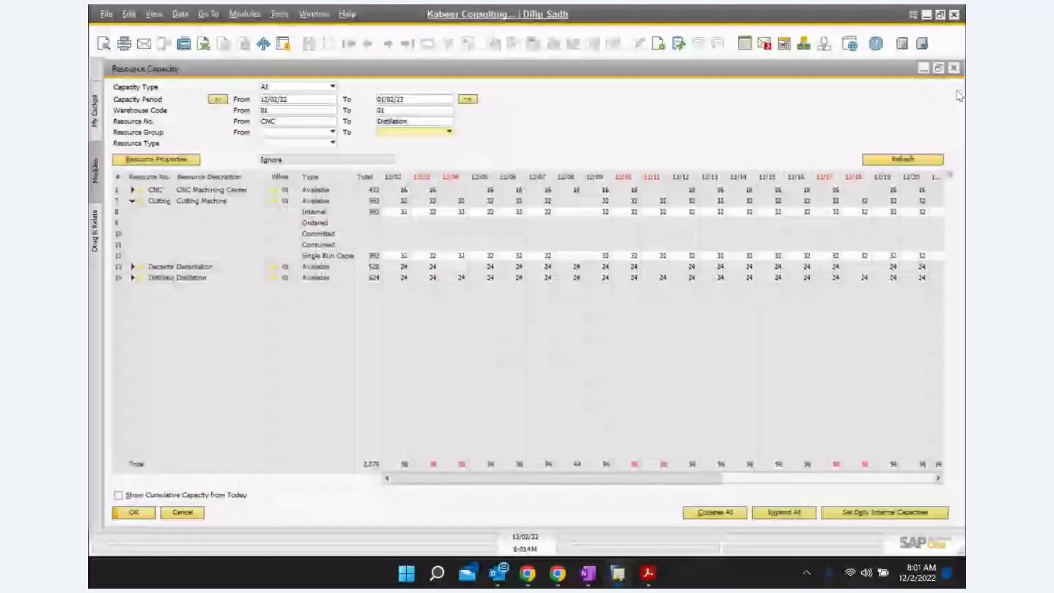
Step: Close the Resource Capacity window, find the bill of materials for product FIG129, and review its route stages, items and resources
left_click(954, 68)
left_click(143, 310)
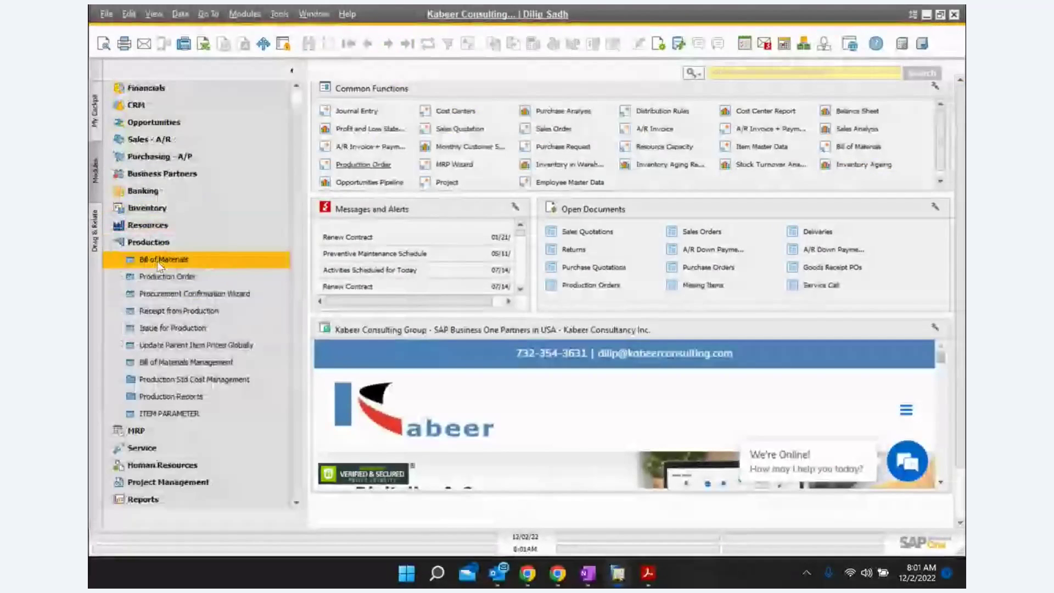
left_click(170, 263)
type("fg129")
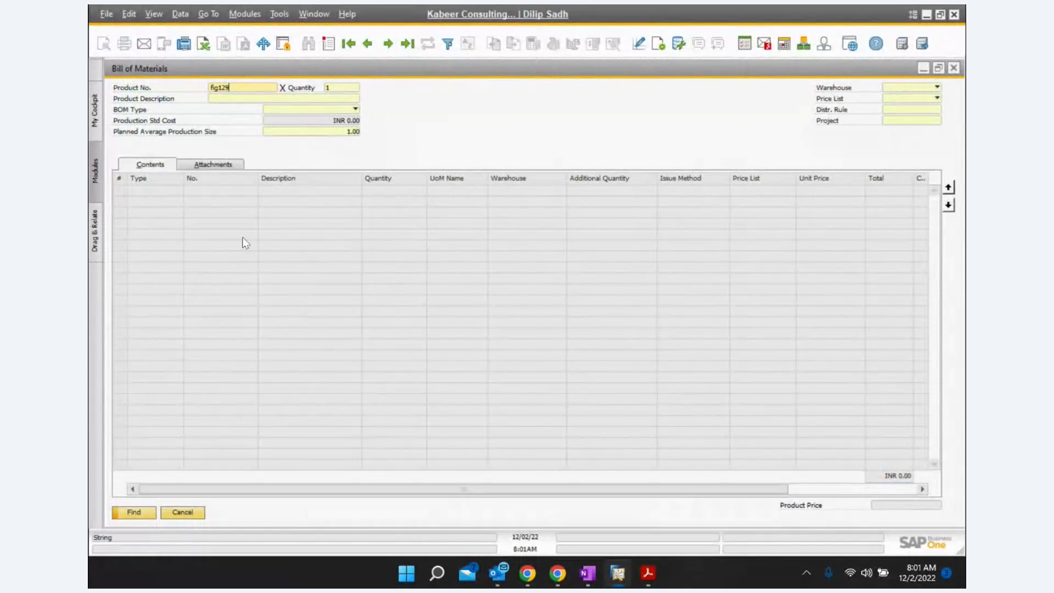
left_click(254, 99)
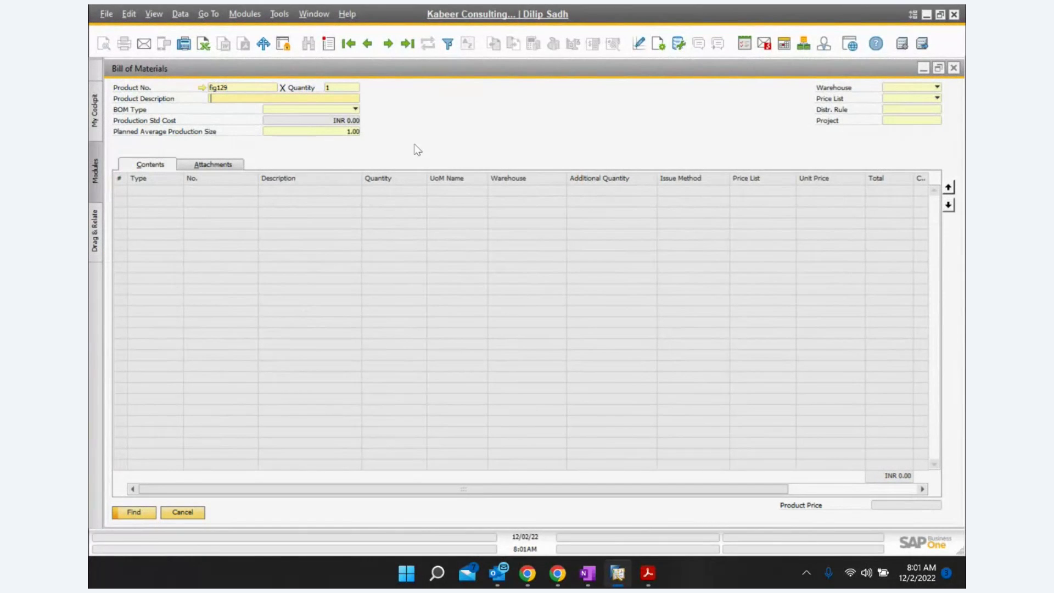
key("Return")
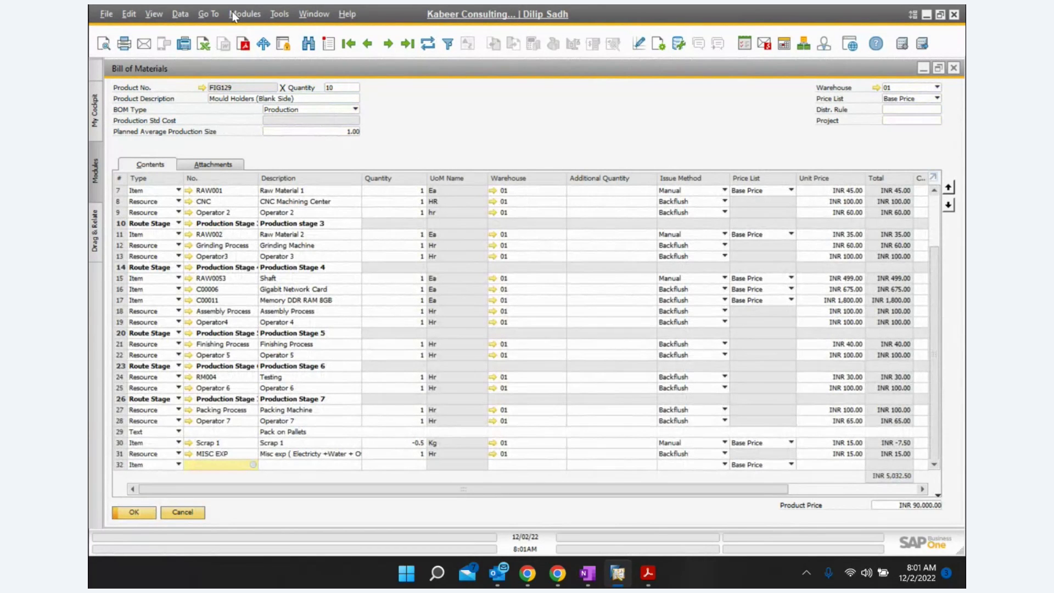
scroll(510, 245, "up", 2)
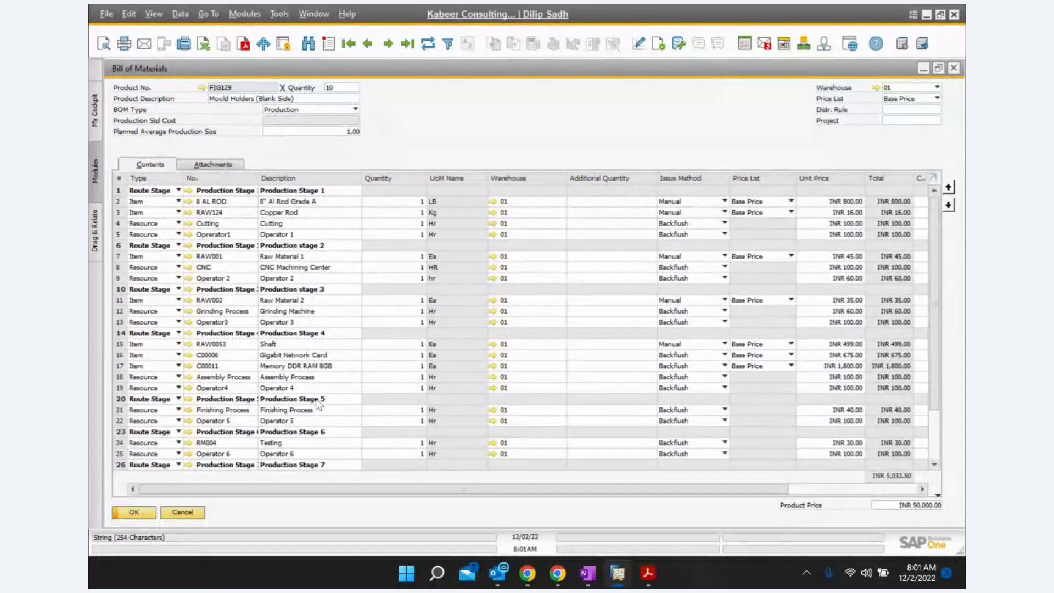
scroll(345, 454, "down", 3)
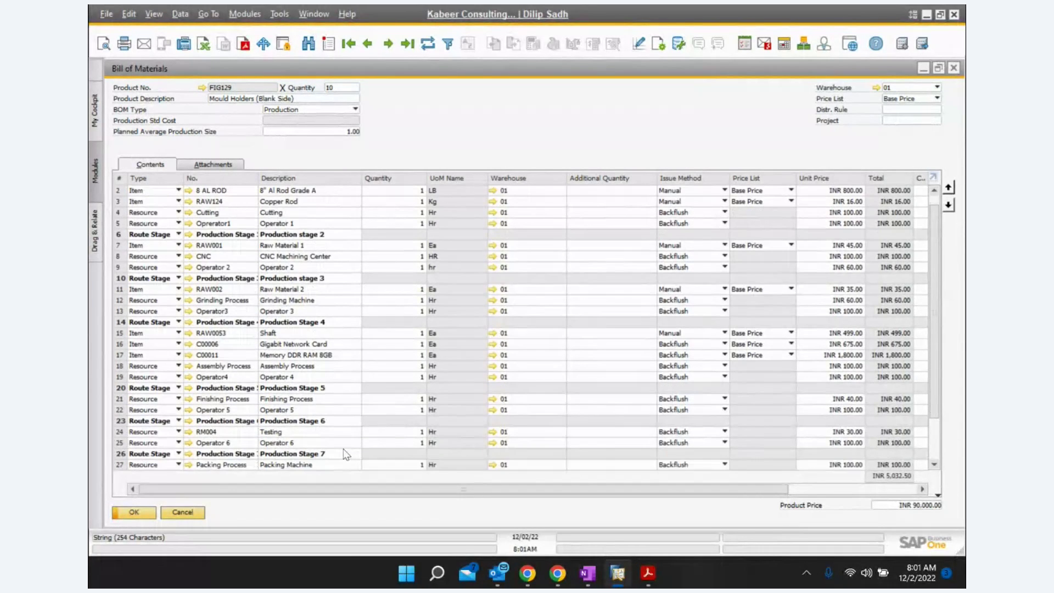
scroll(343, 442, "up", 3)
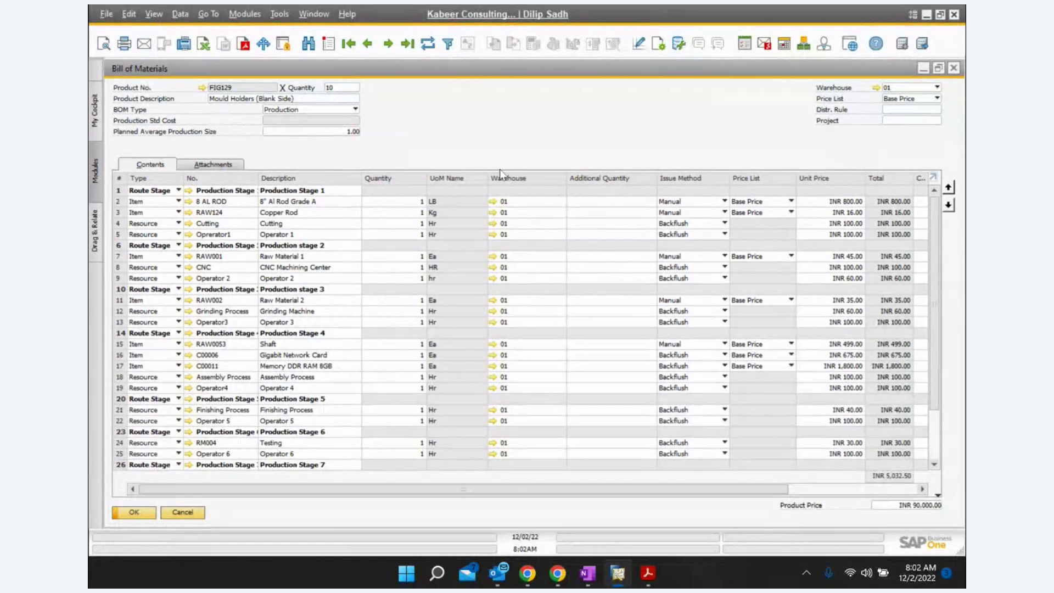
Step: Close the bill of materials and start a standard production order for product FIG129 with a planned quantity of 10
left_click(954, 68)
left_click(197, 276)
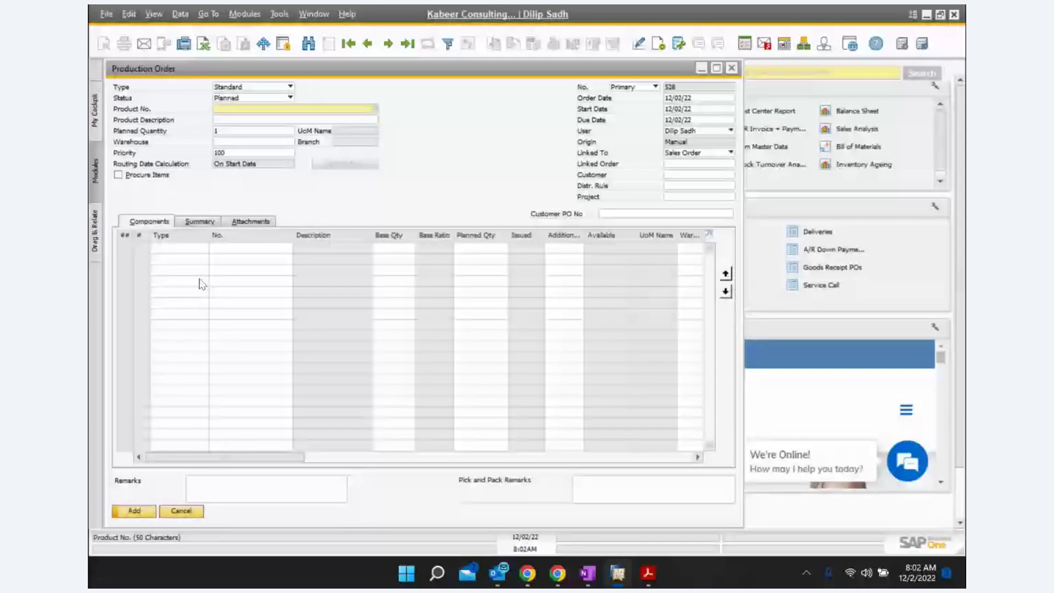
left_click(715, 68)
type("f")
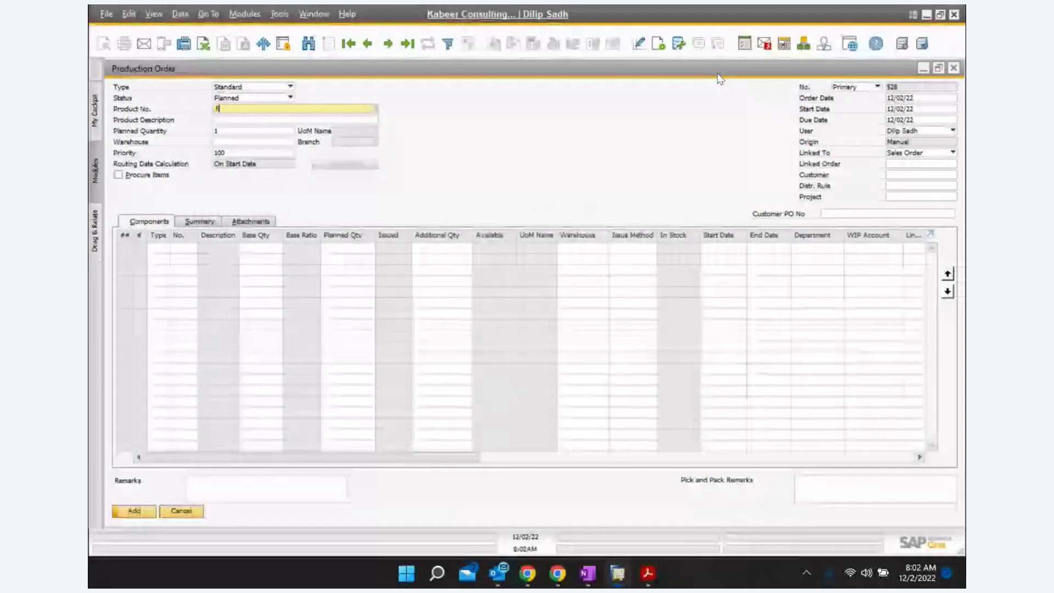
type("g12")
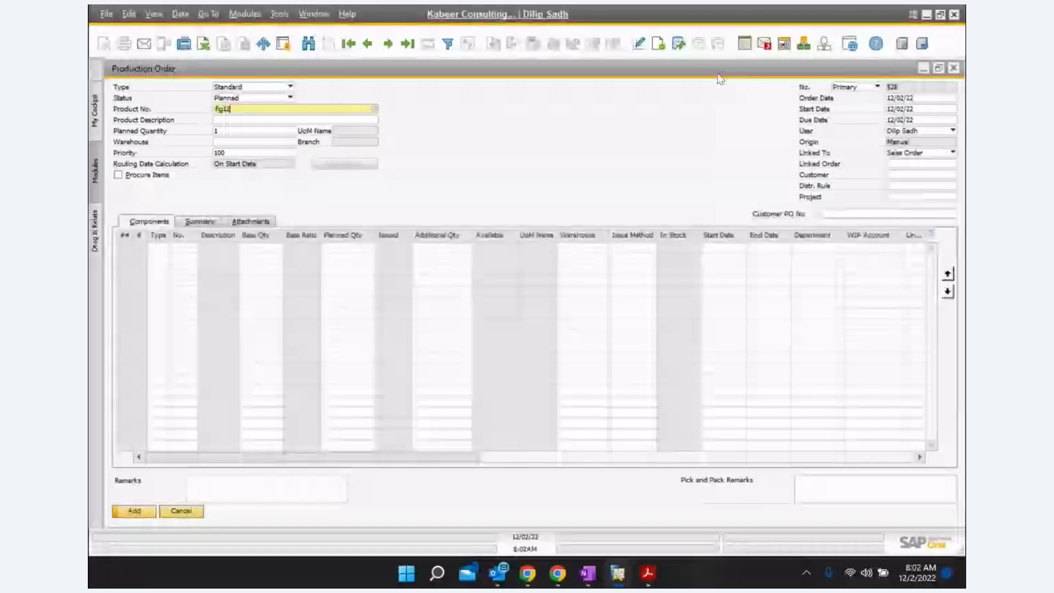
type("9")
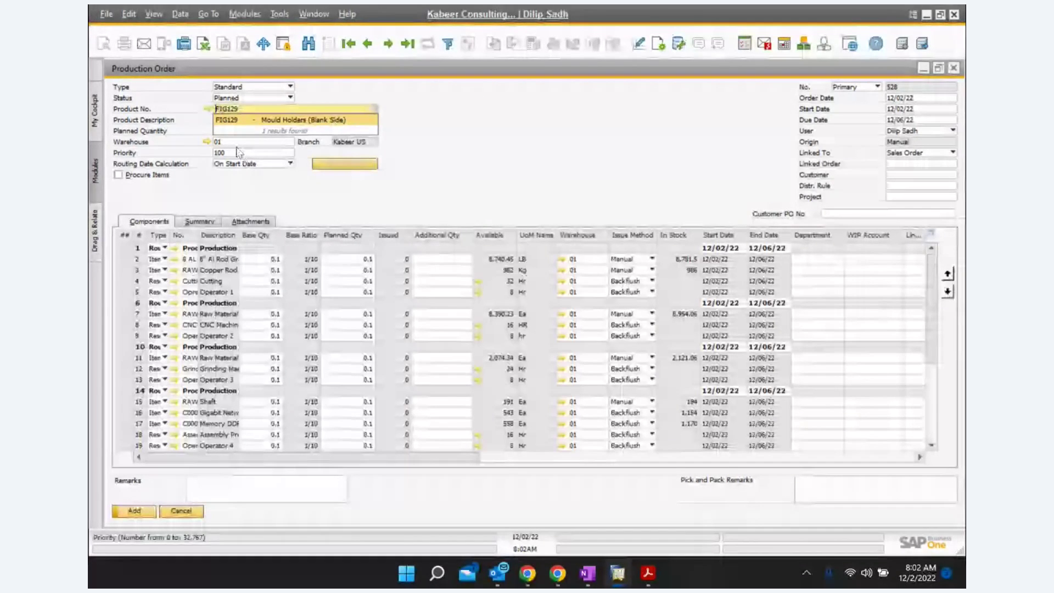
key("Tab")
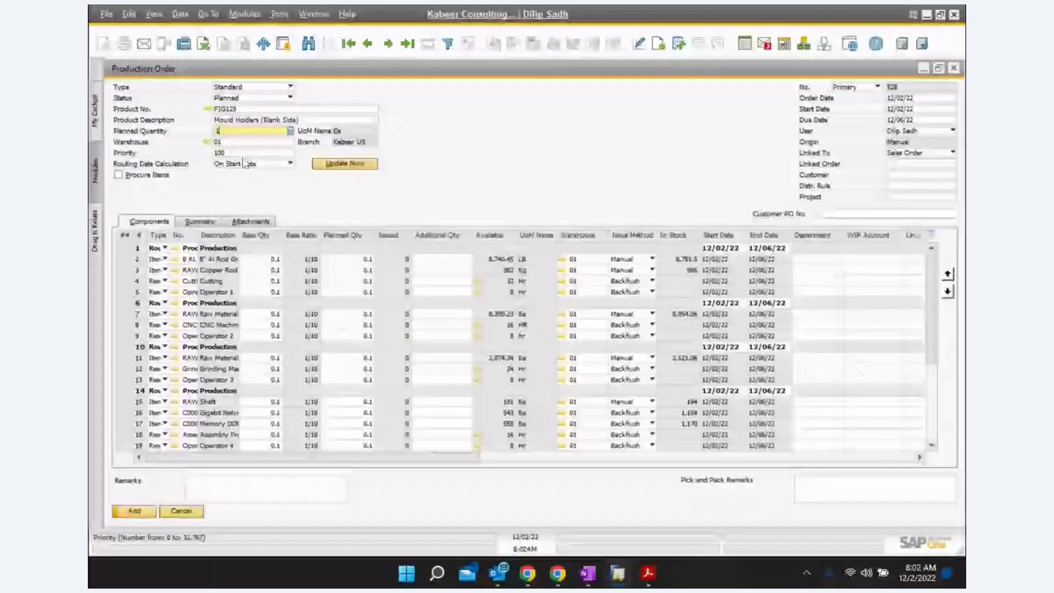
type("10")
key("Tab")
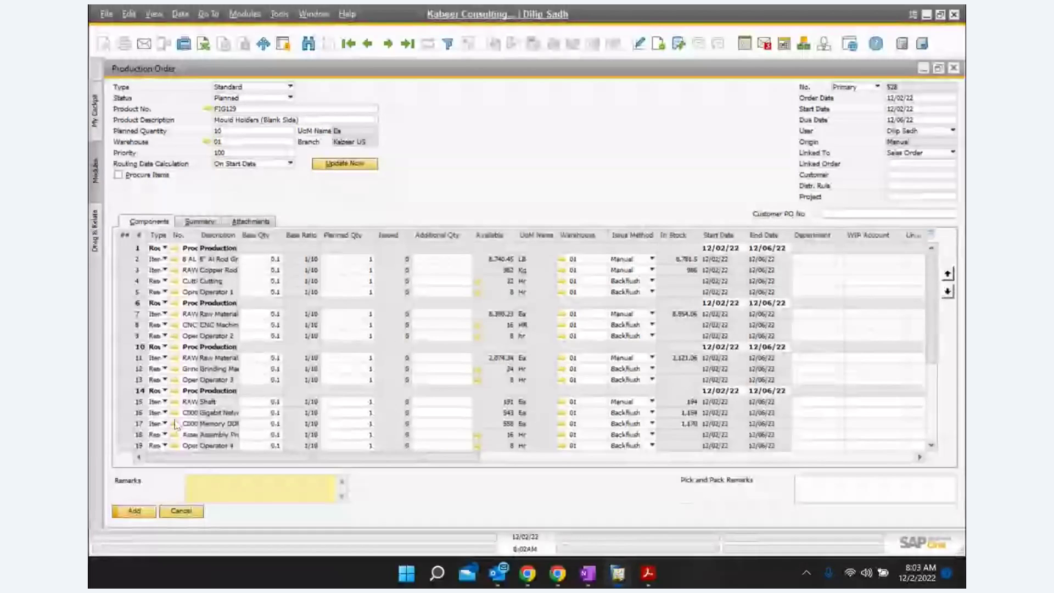
Step: Widen the Type, No. and Description columns of the production order's component table so their contents can be read
mouse_move(198, 235)
left_mouse_down()
mouse_move(219, 249)
mouse_move(189, 243)
left_mouse_up()
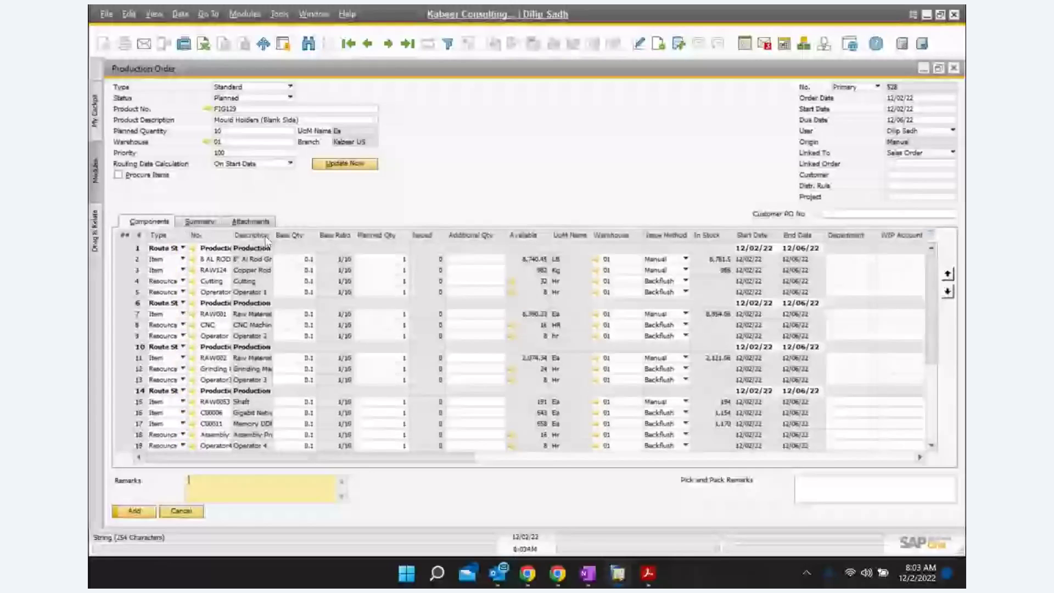
double_click(270, 236)
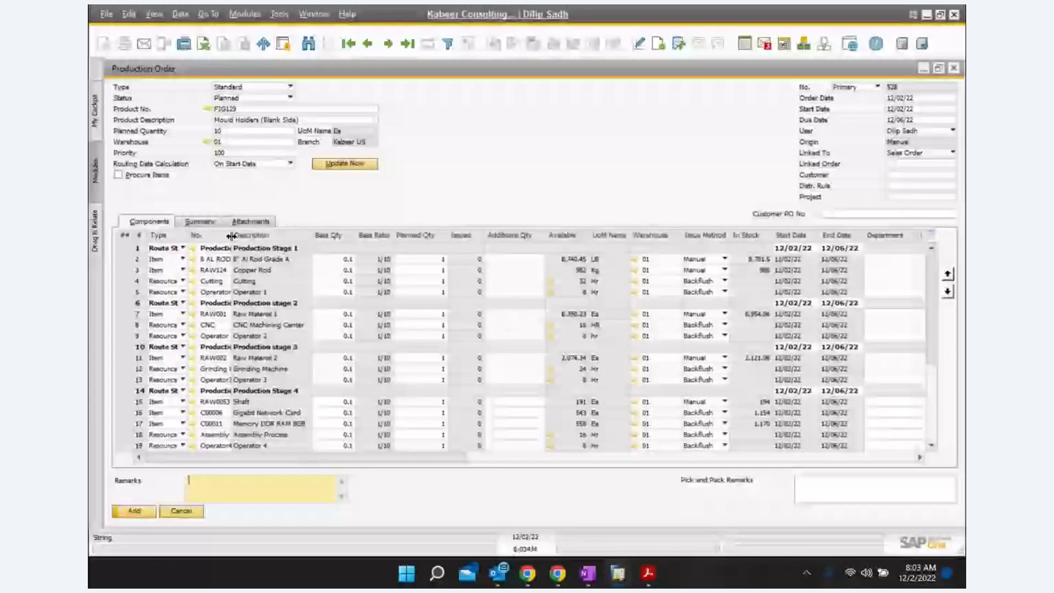
left_click_drag(231, 236, 272, 246)
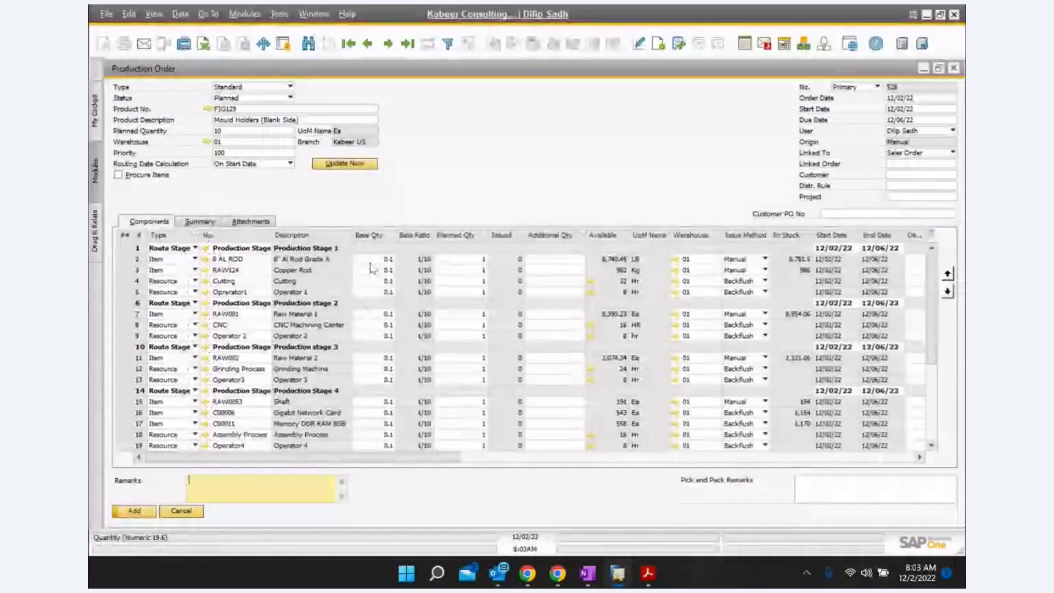
left_click_drag(352, 237, 368, 237)
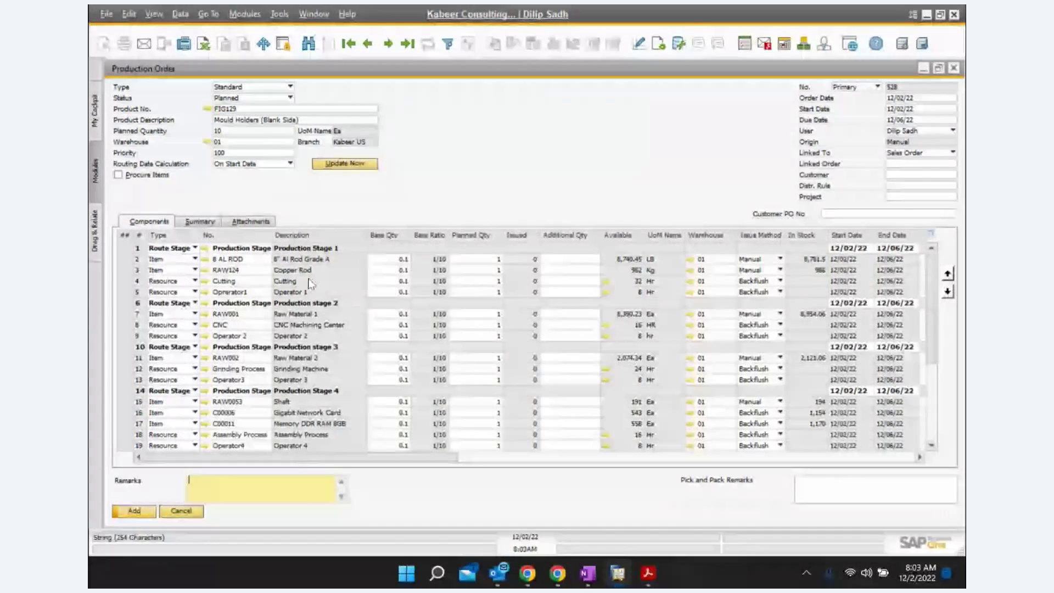
Step: Examine the planned quantity and available capacity of the Cutting, CNC, Grinding Process and Operator 1 resource rows
left_click(138, 281)
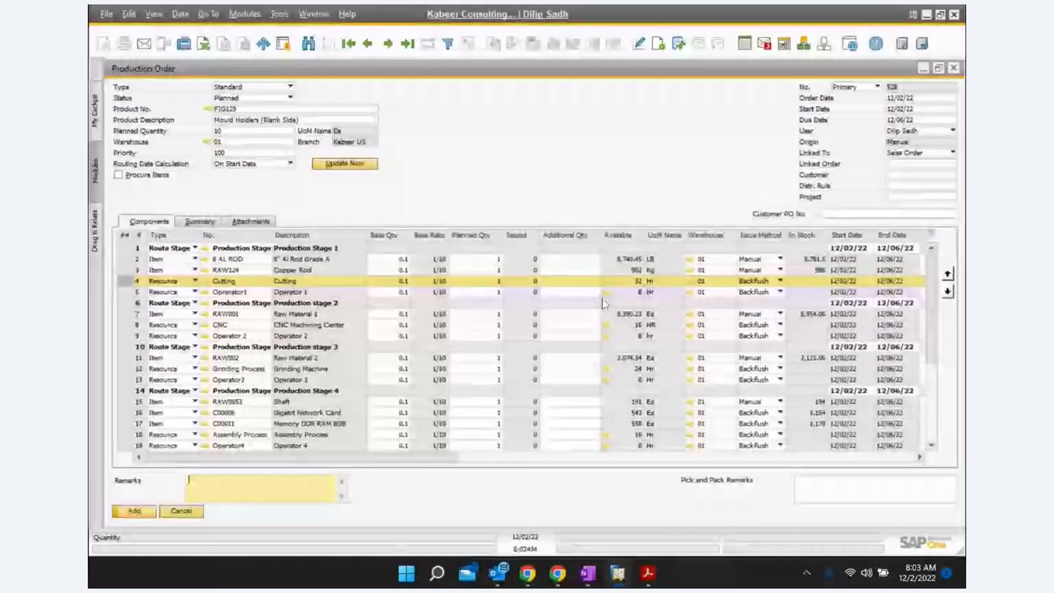
left_click(138, 326)
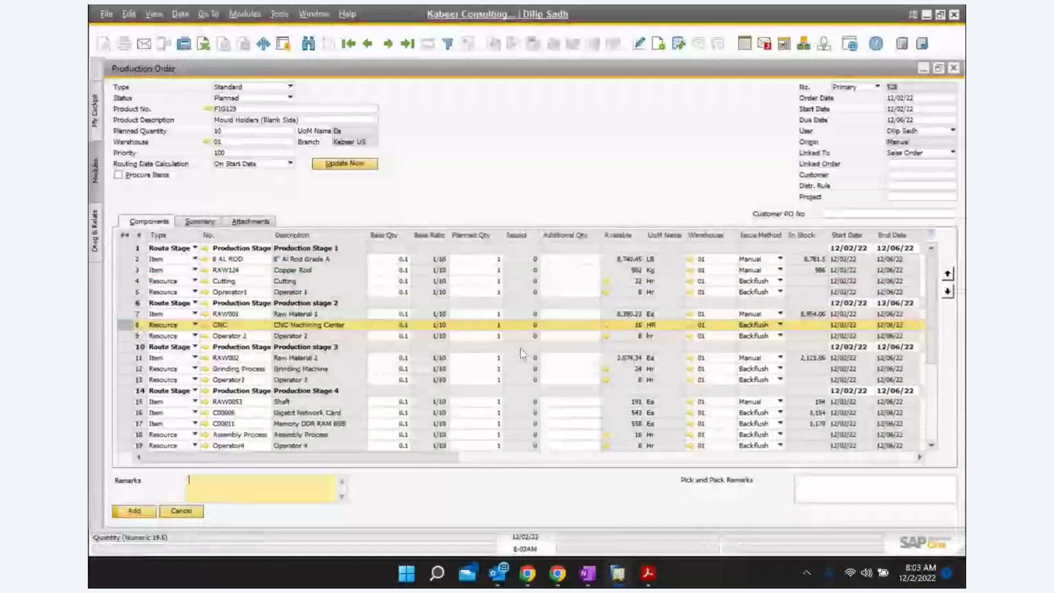
left_click(140, 371)
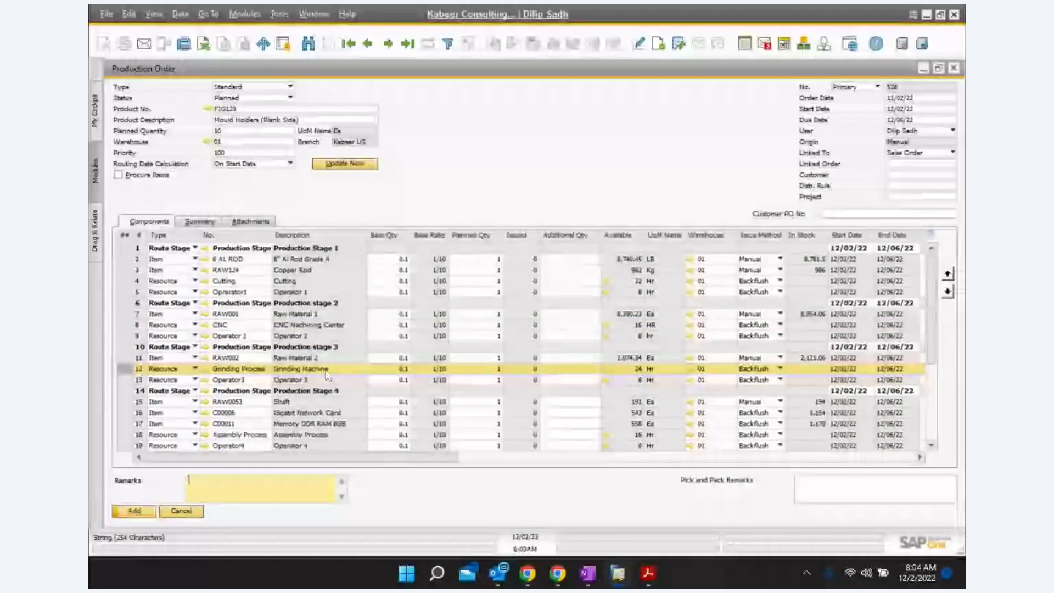
left_click(240, 293)
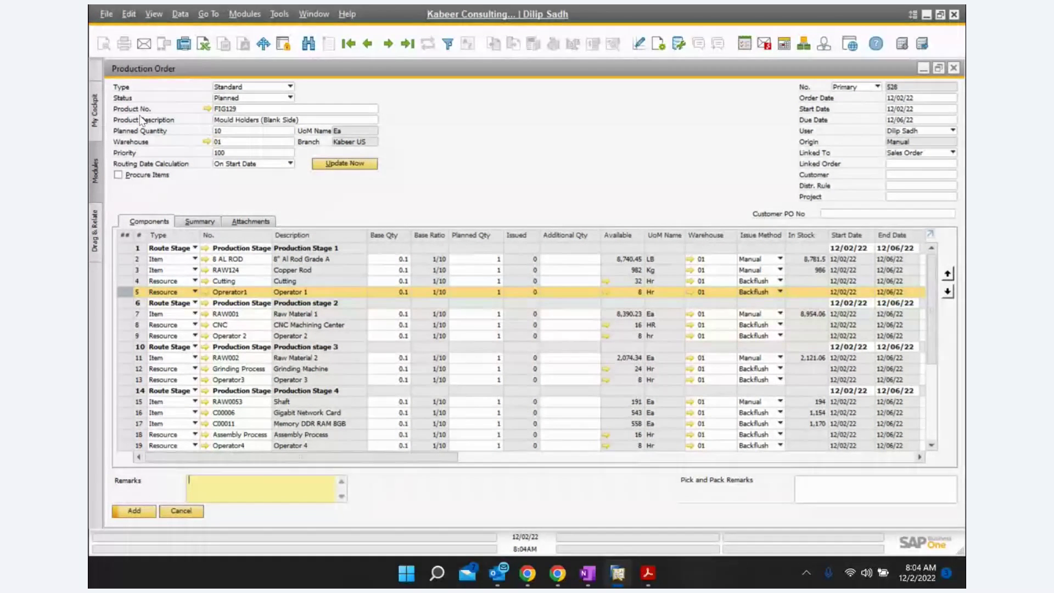
Step: Open the item master of product FIG129 through its bill of materials, examine its production and planning data, and return to the production order
left_click(207, 109)
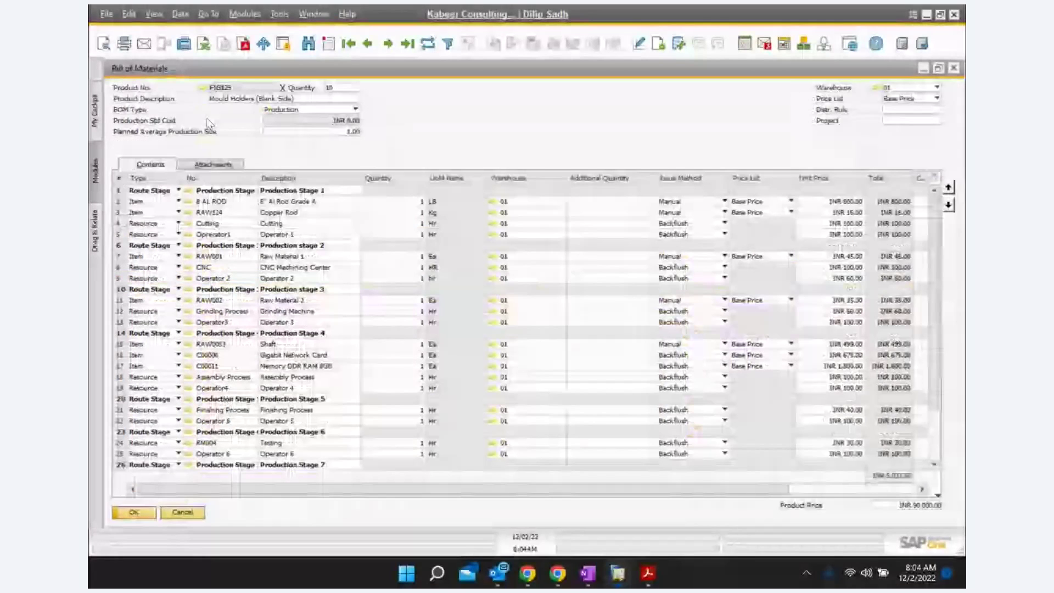
left_click(203, 87)
left_click(597, 174)
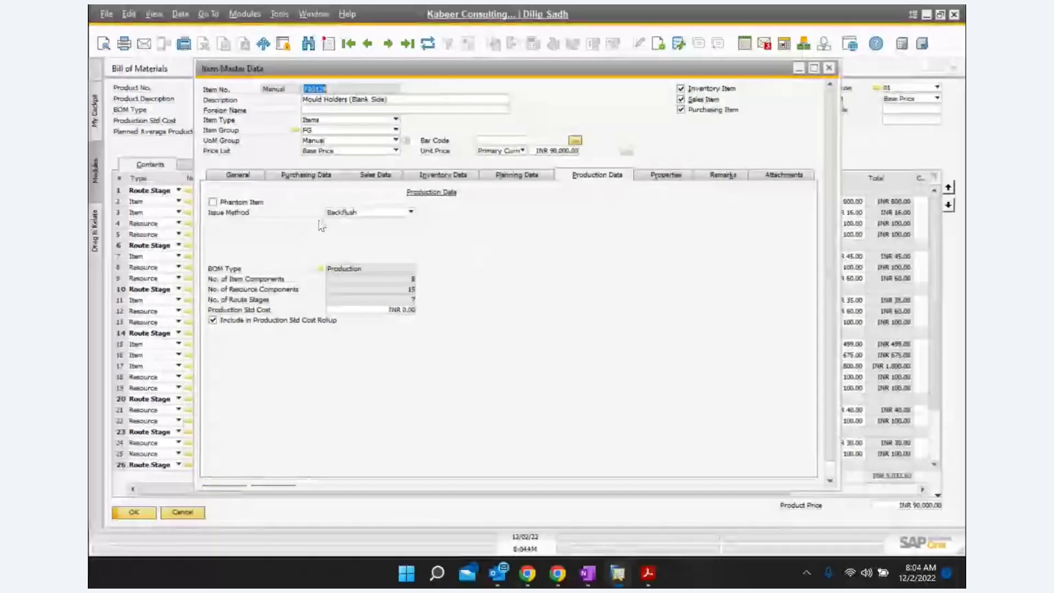
left_click(516, 175)
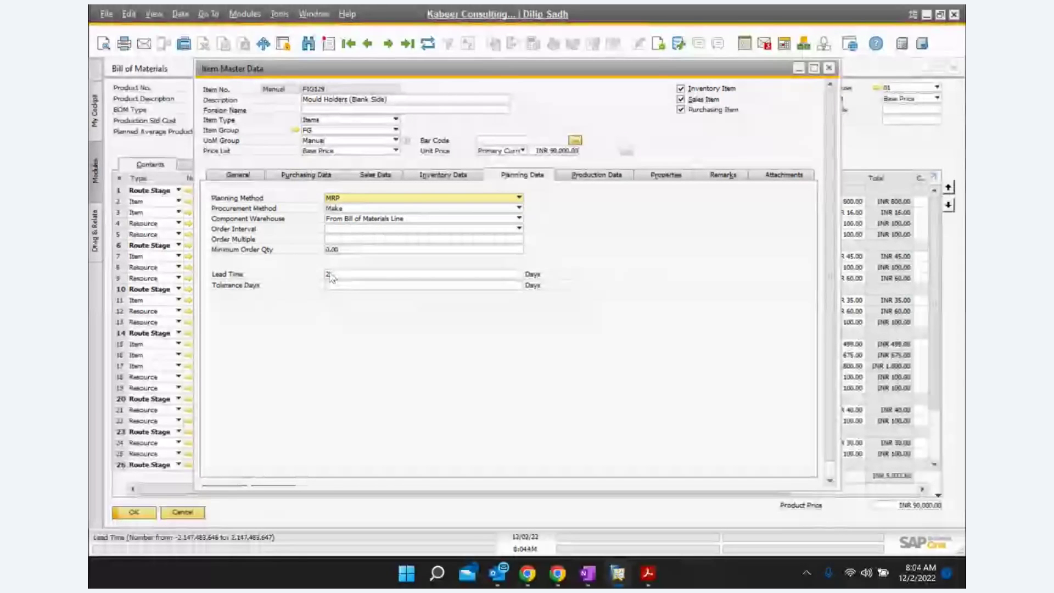
left_click(829, 67)
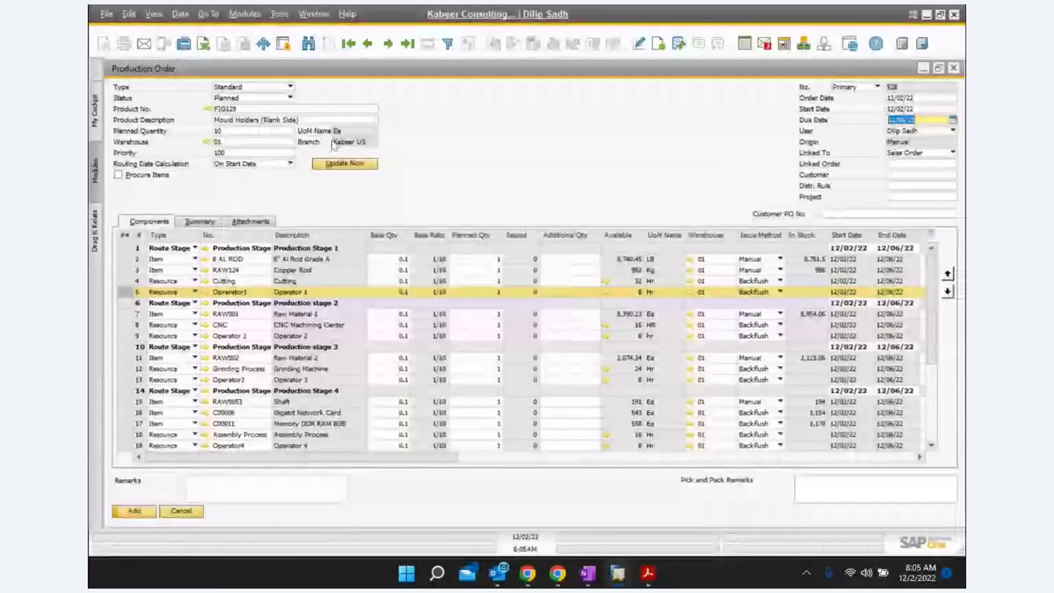
Step: Set the production order's planned quantity to 100, check the components' start and end dates, and add the order
key("Tab")
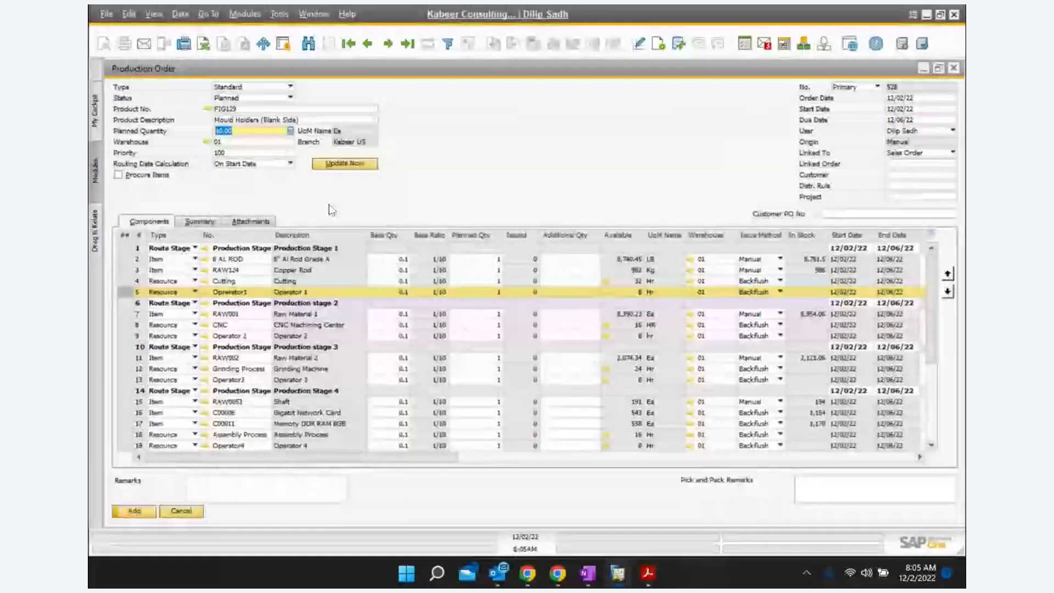
type("100")
left_click(267, 489)
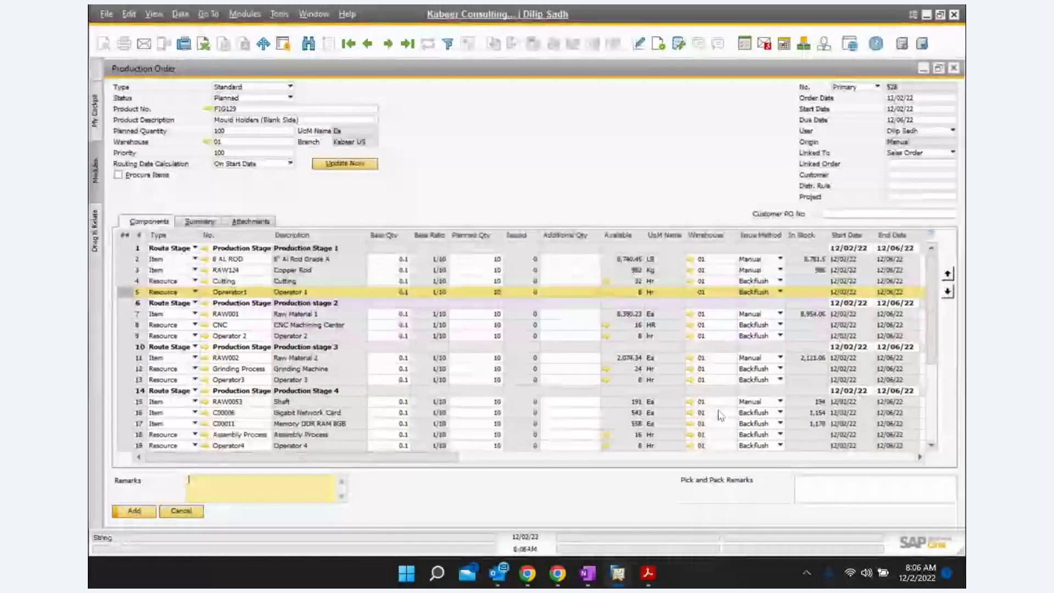
scroll(842, 436, "down", 2)
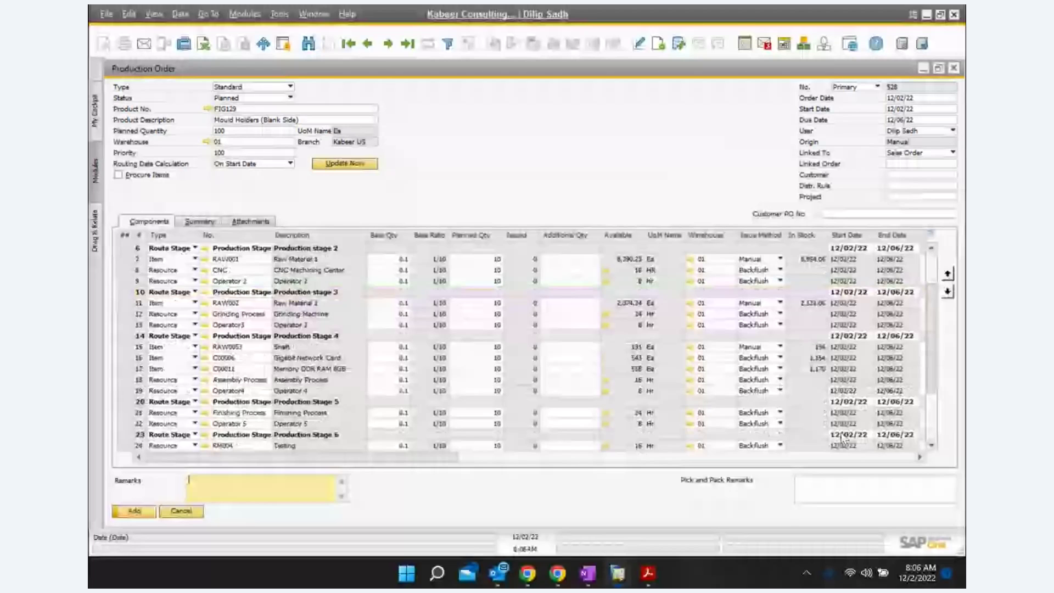
scroll(843, 437, "up", 2)
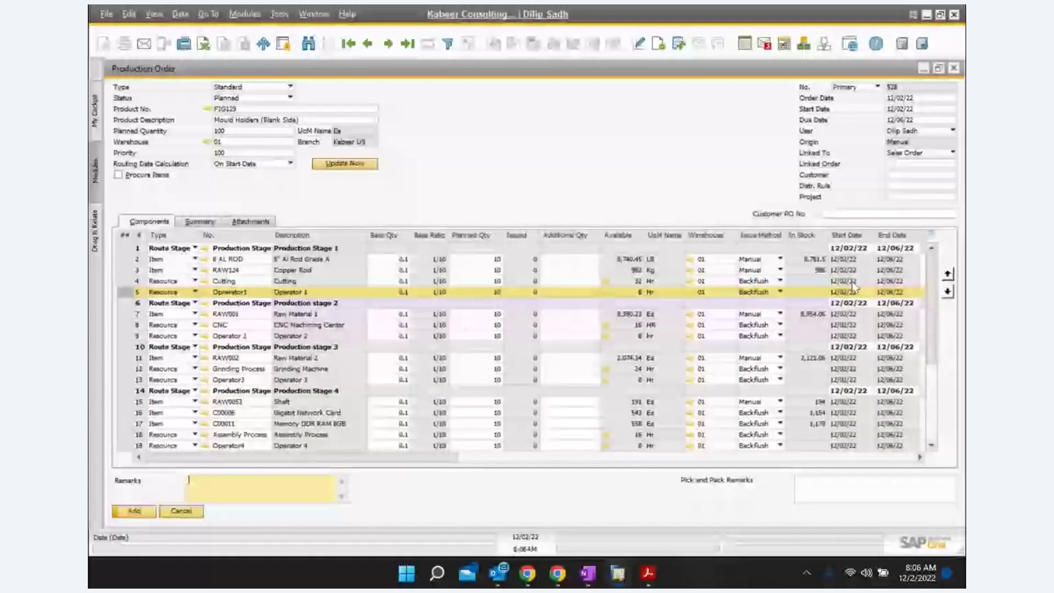
left_click(135, 510)
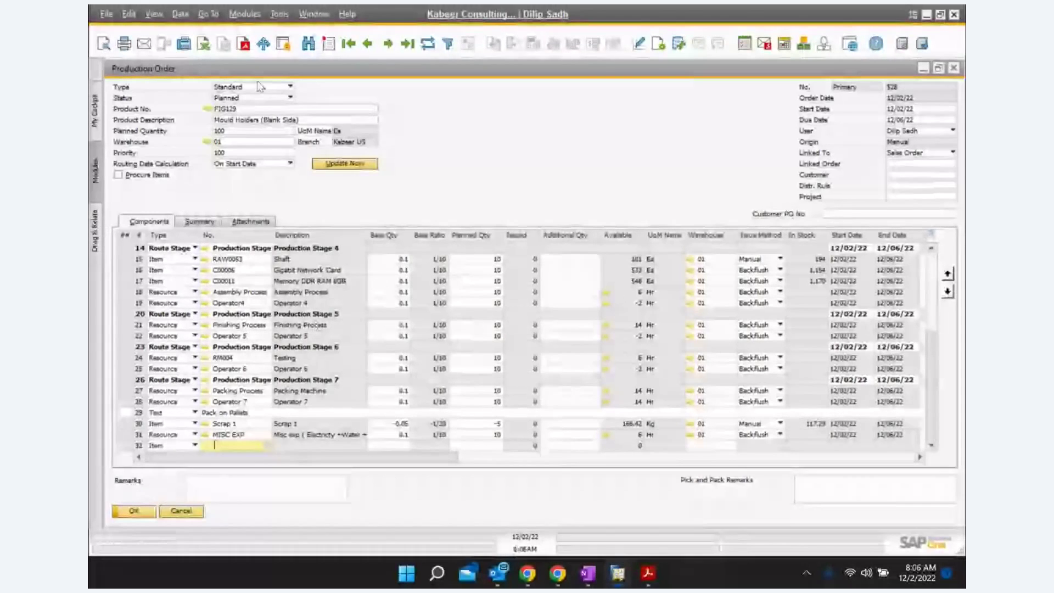
Step: Raise the added production order's planned quantity to 1000 and update the order
double_click(226, 130)
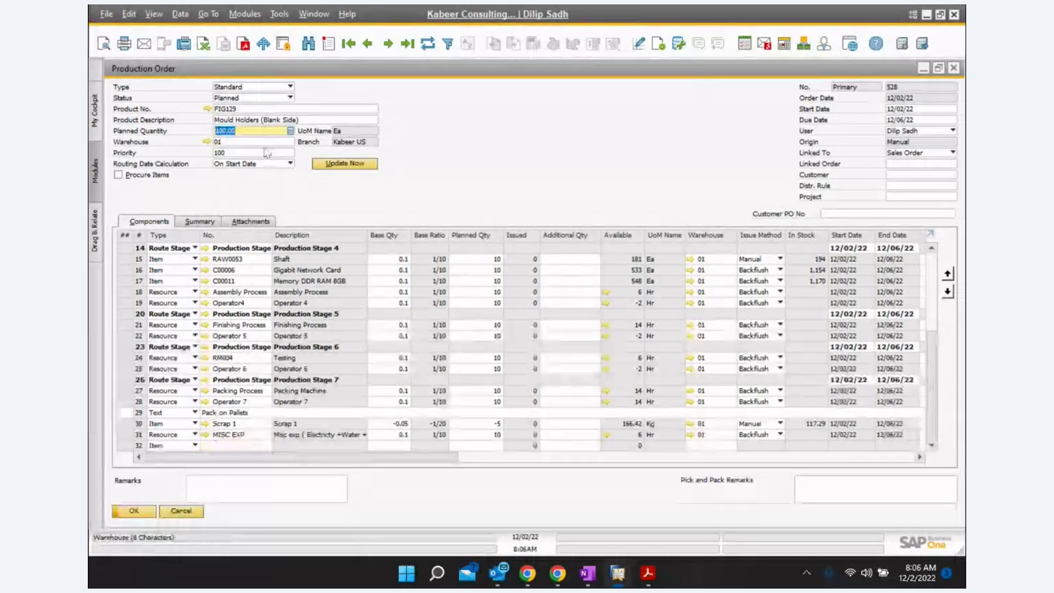
type("1000")
left_click(289, 490)
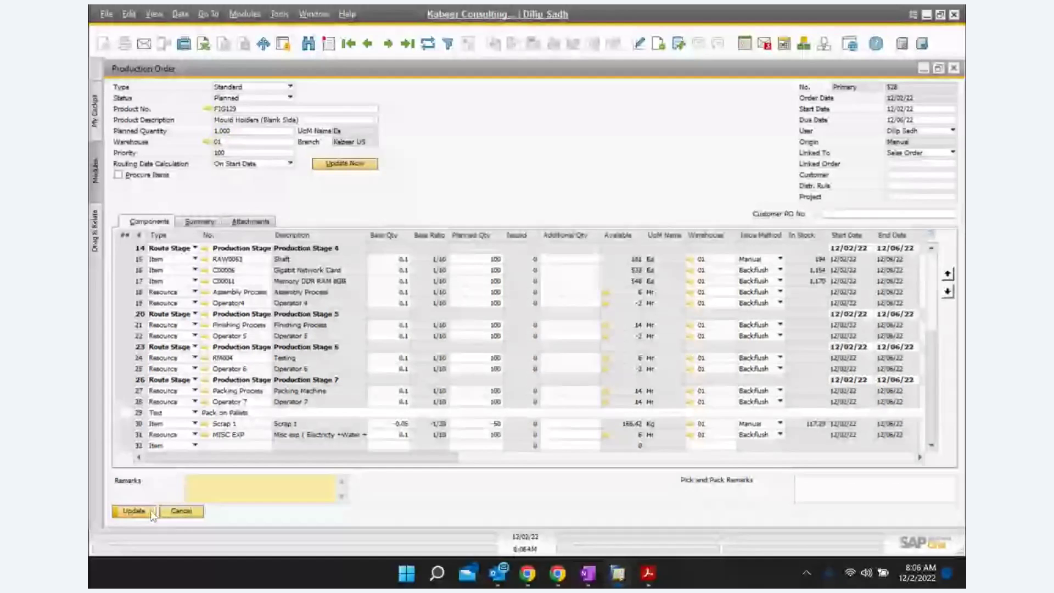
left_click(134, 511)
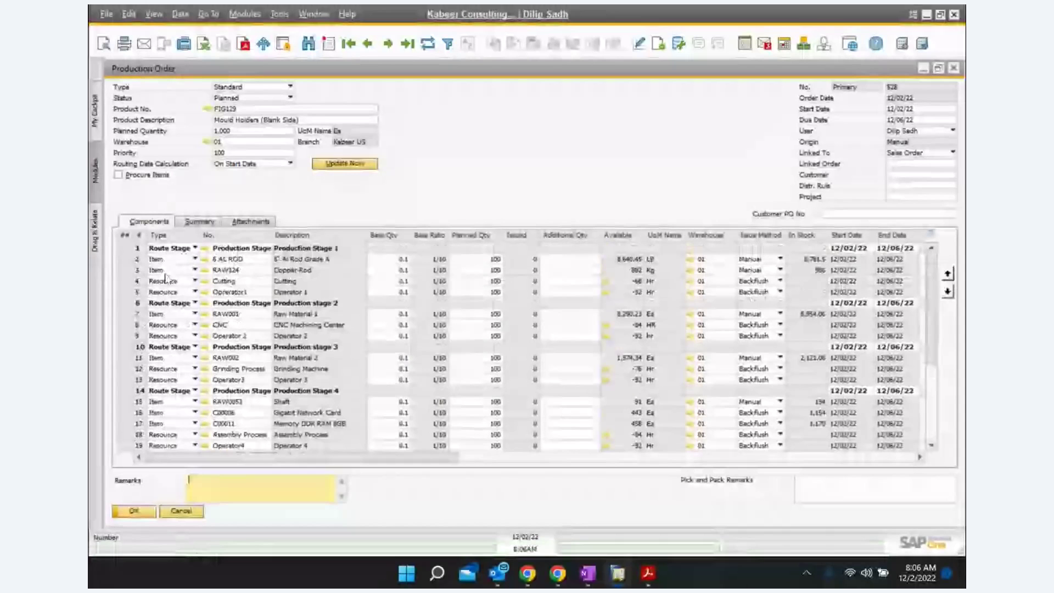
Step: Set the production order's routing date calculation to Start Date Forwards, recalculate the stage dates, update the order and close it
left_click(668, 282)
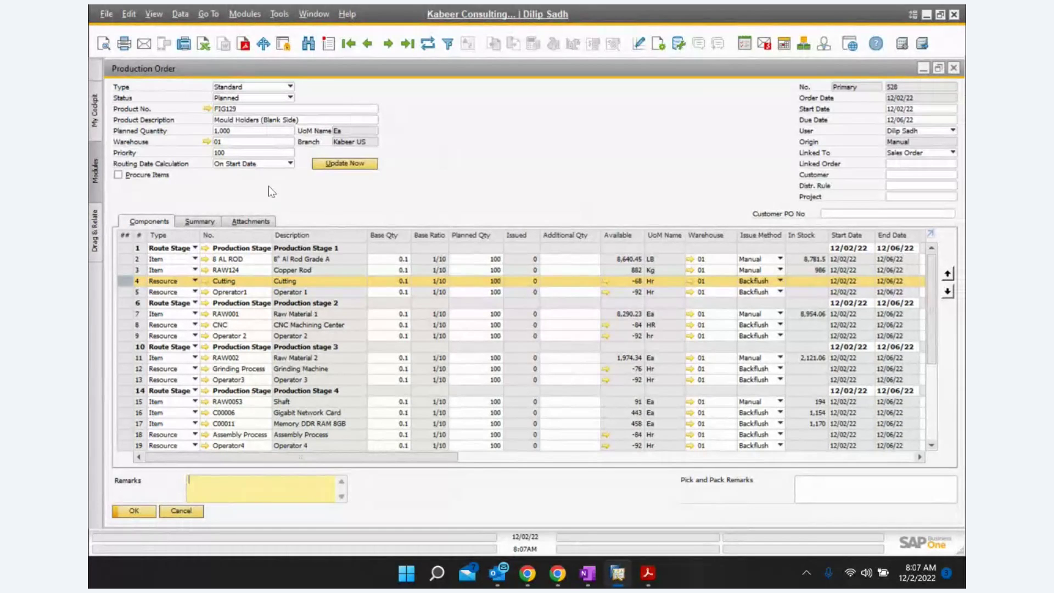
left_click(270, 165)
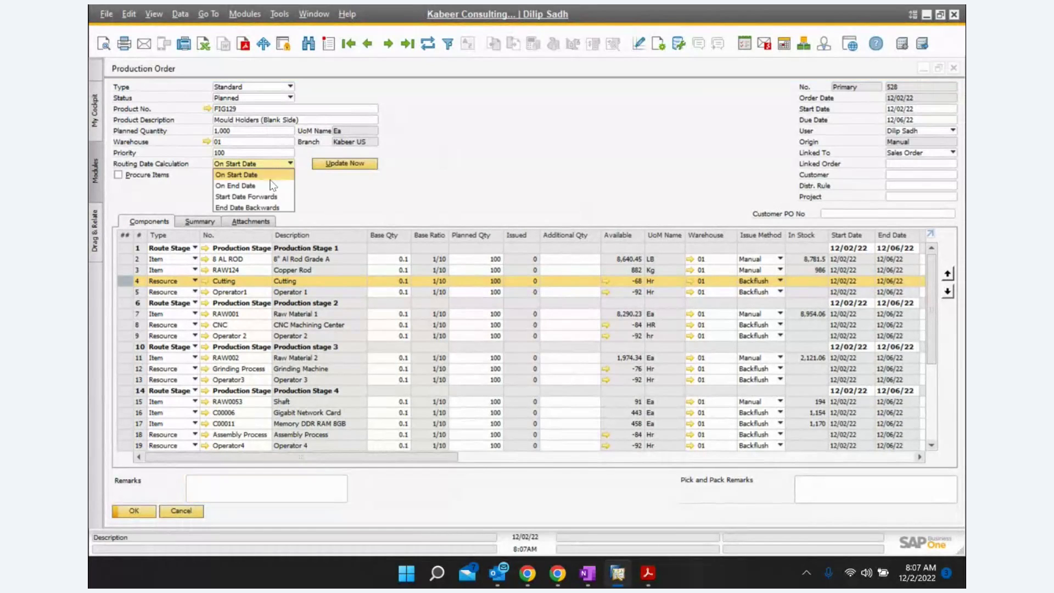
left_click(273, 197)
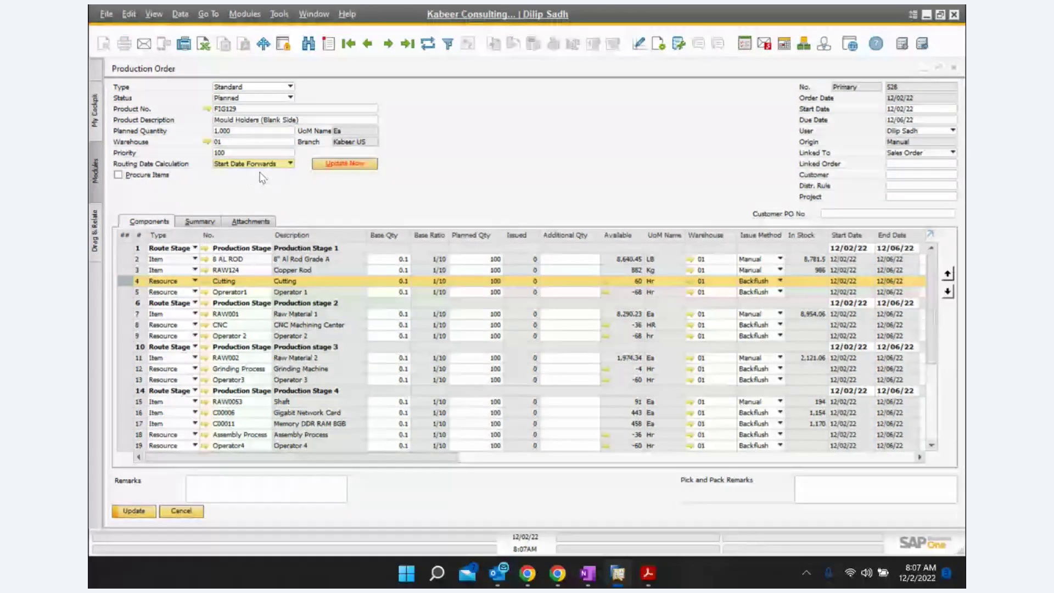
left_click(337, 164)
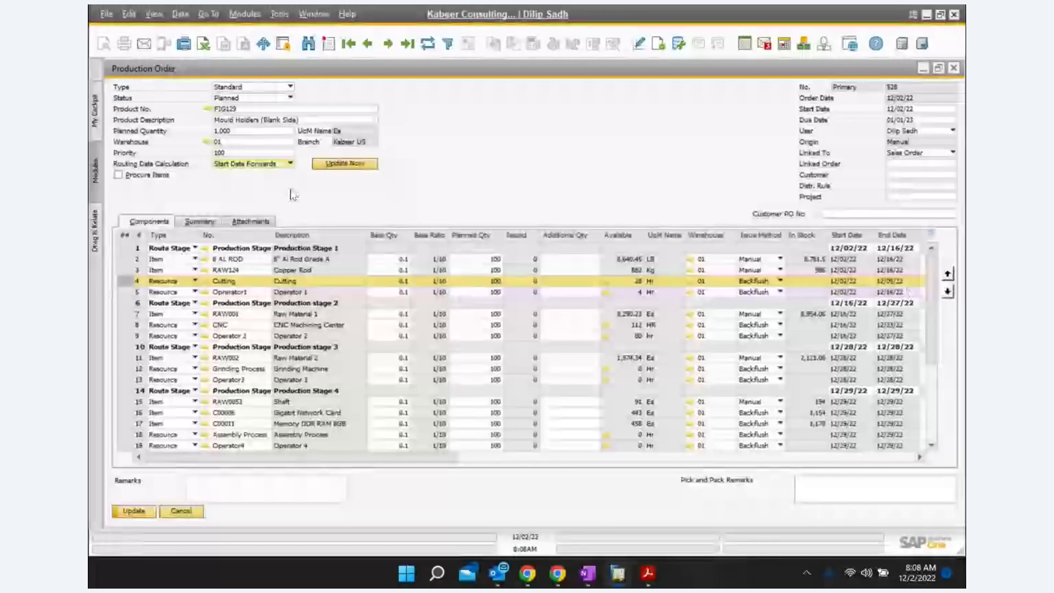
left_click(135, 511)
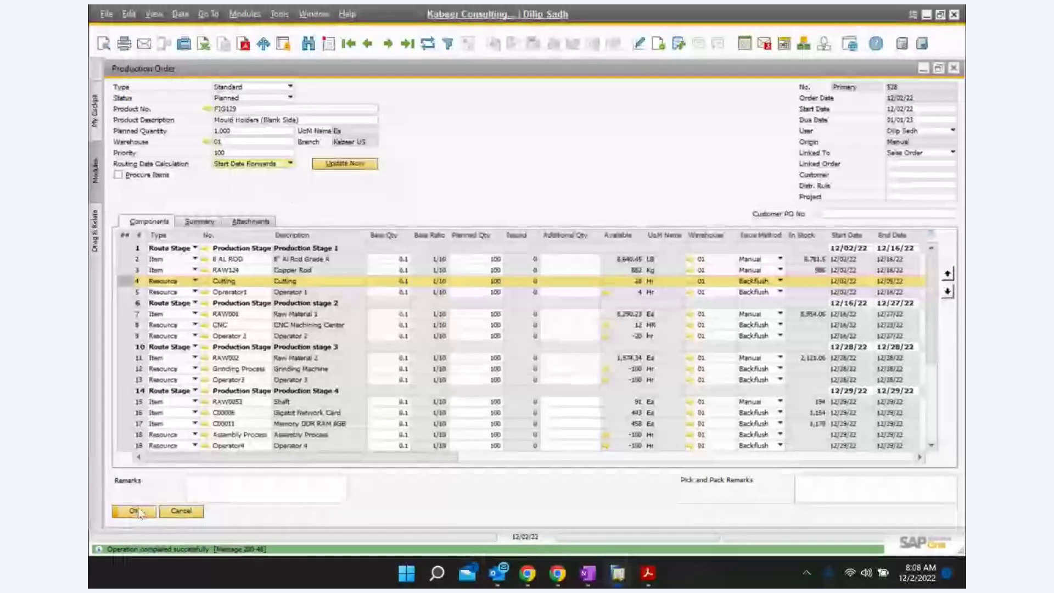
left_click(136, 511)
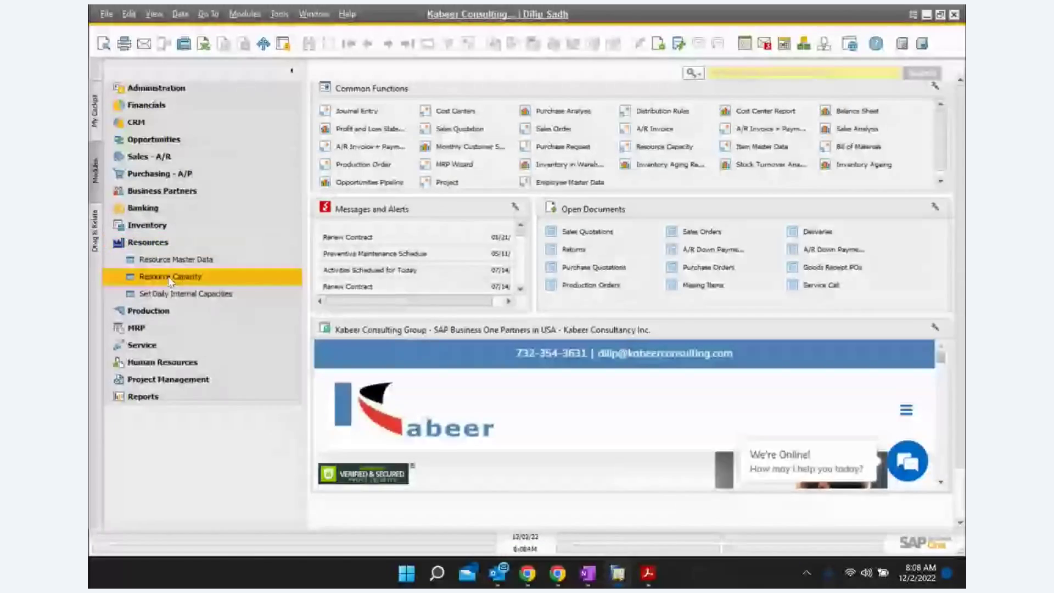
Step: Display the resource capacity from CNC to Distillation in warehouse 01 and examine the Cutting resource's daily committed capacity
left_click(162, 273)
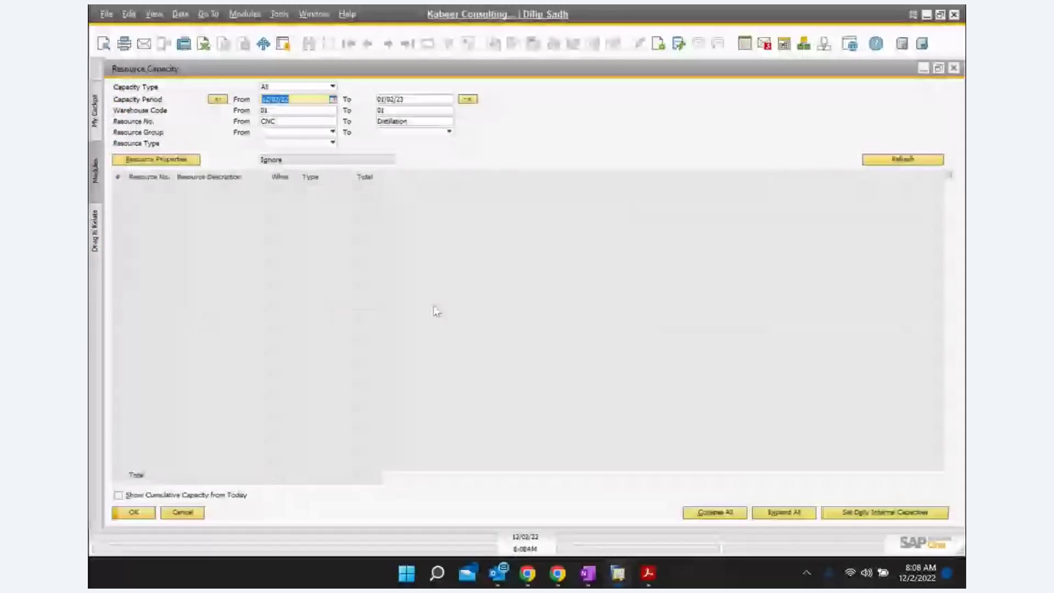
left_click(900, 160)
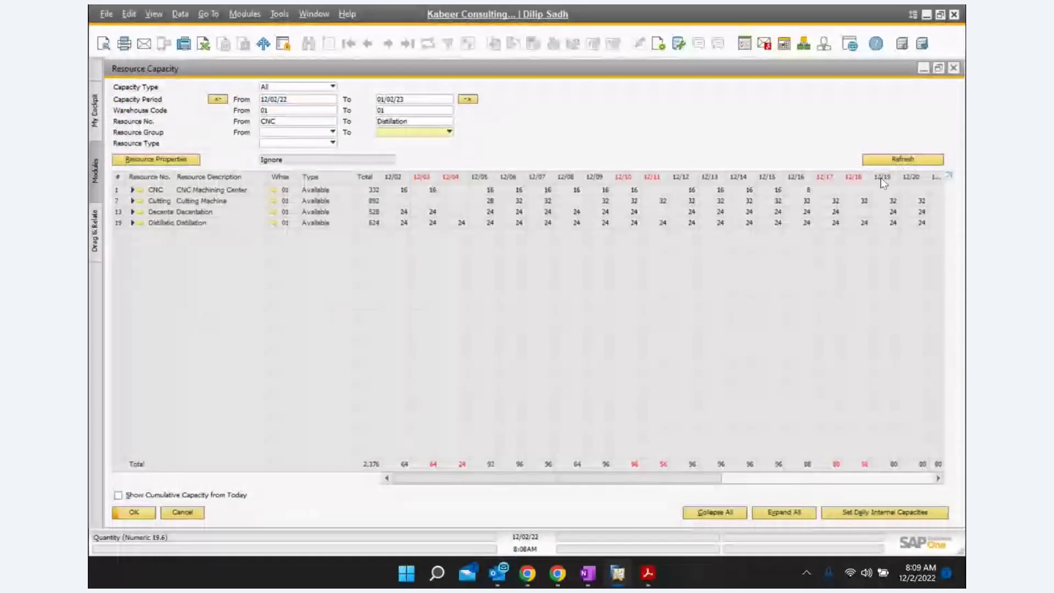
left_click(131, 201)
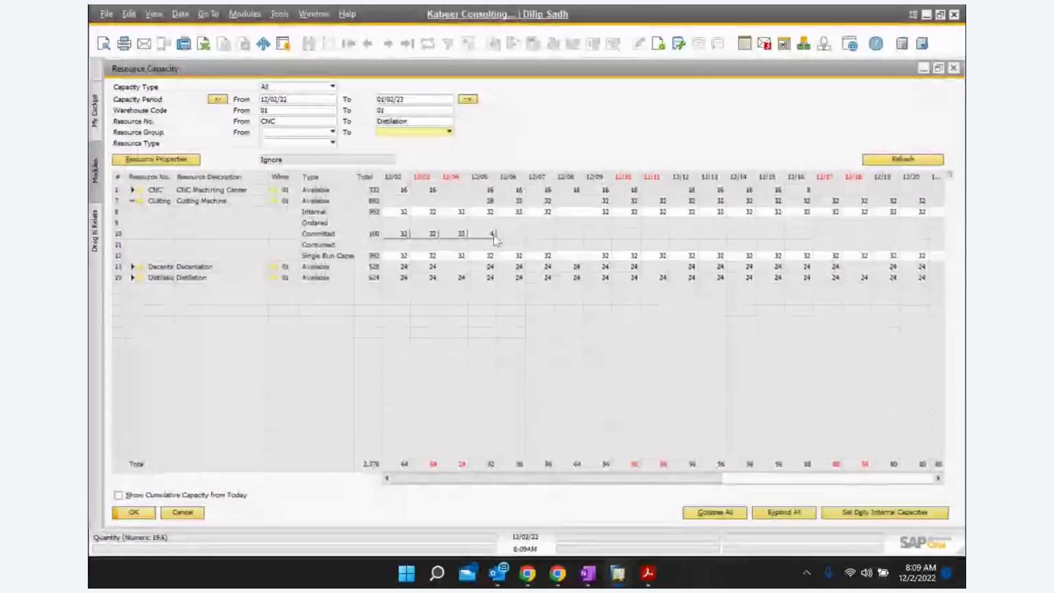
left_click(953, 68)
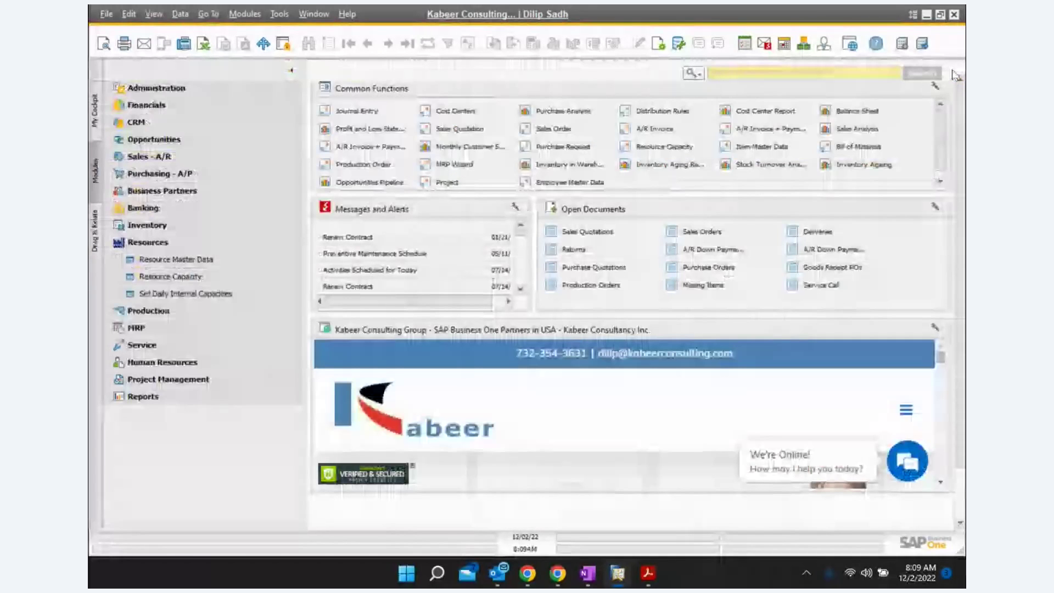
Step: Reopen the last production order for FIG129, change its status to Released and update it
left_click(148, 311)
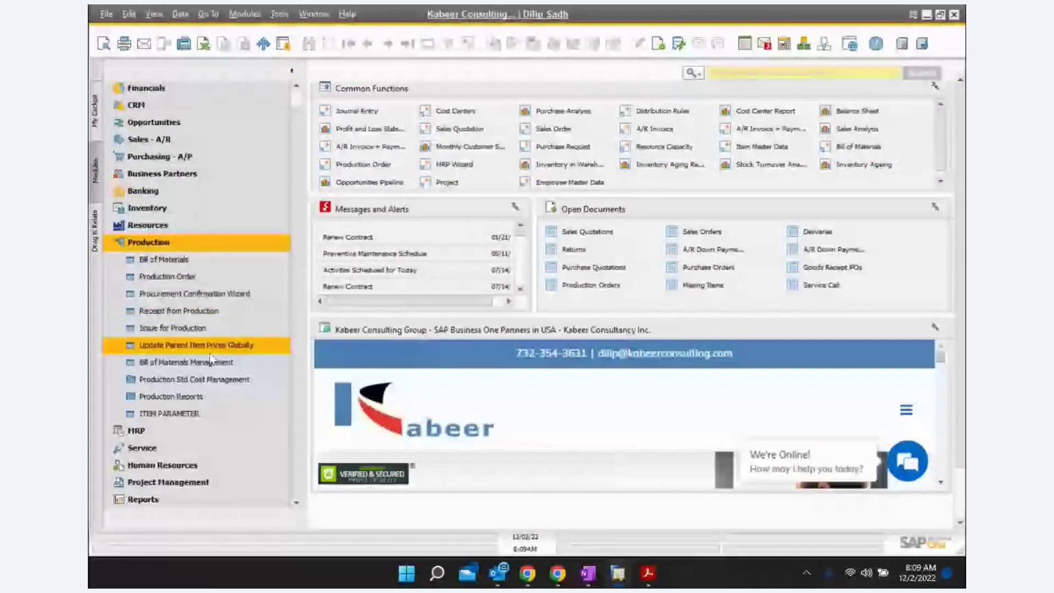
left_click(190, 273)
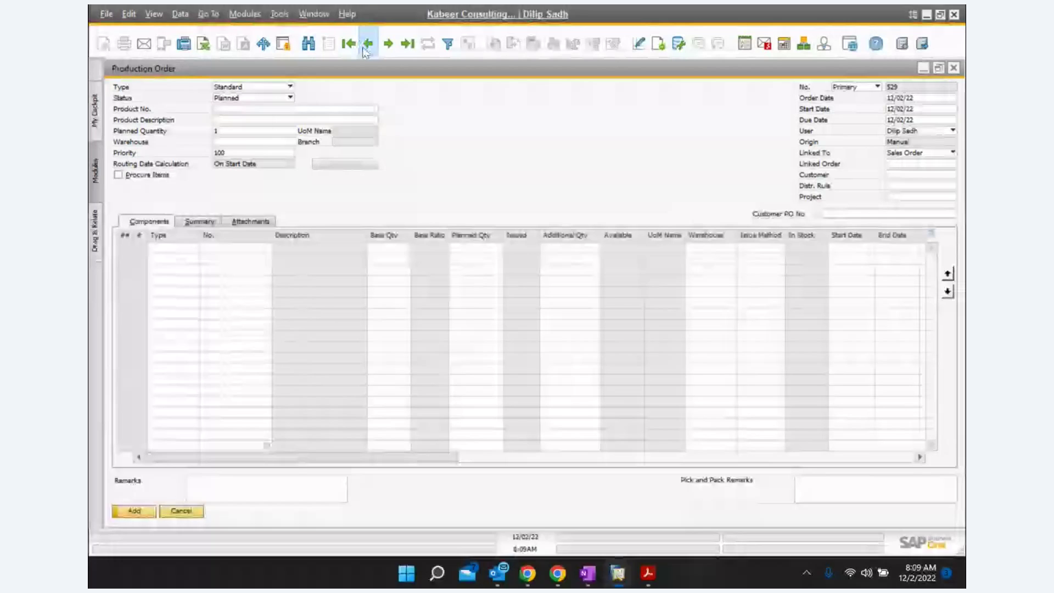
left_click(366, 45)
right_click(544, 146)
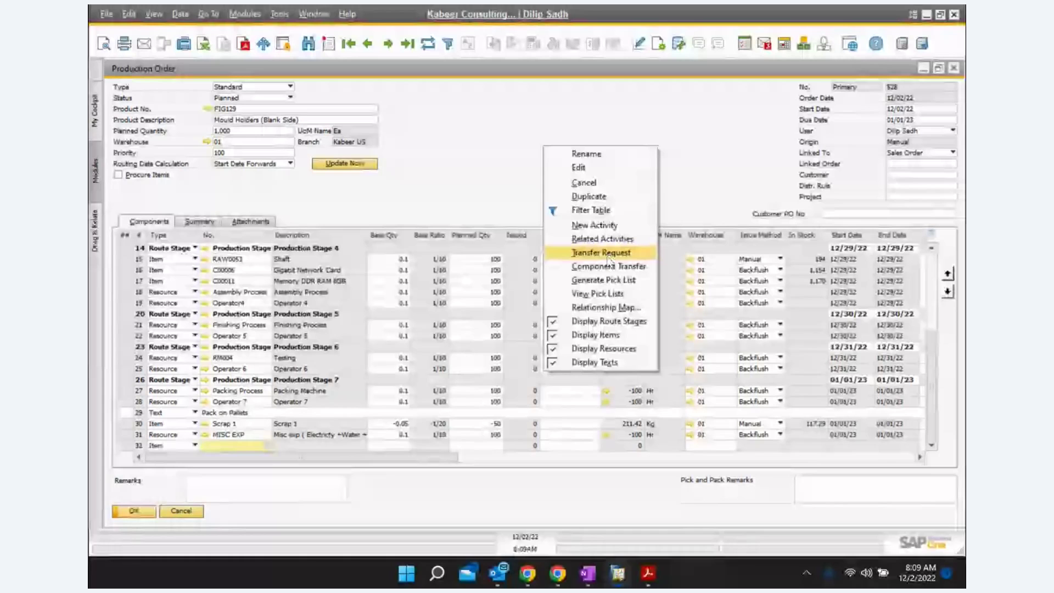
left_click(608, 256)
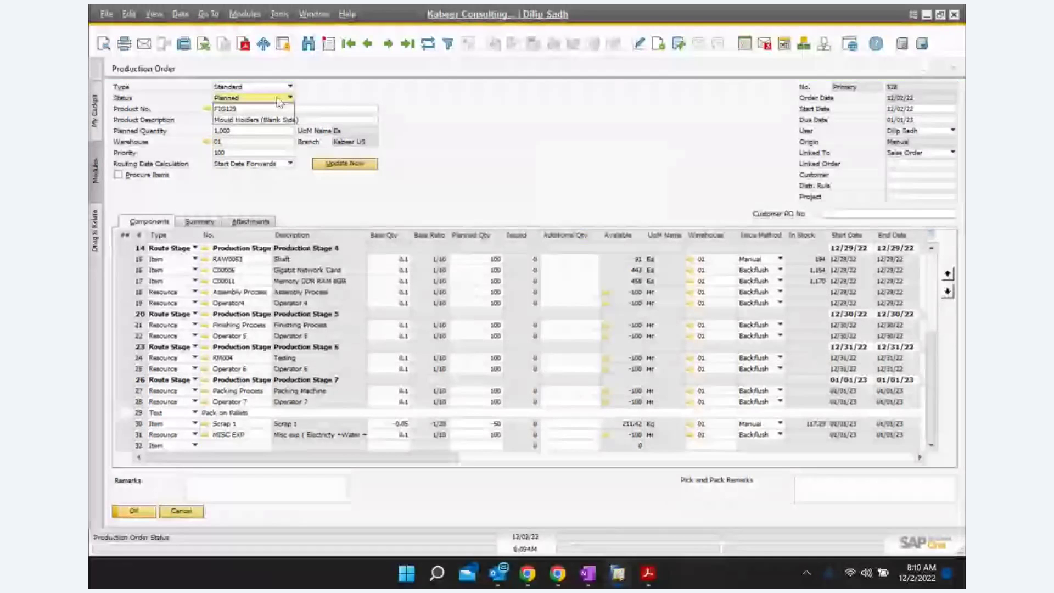
left_click(278, 99)
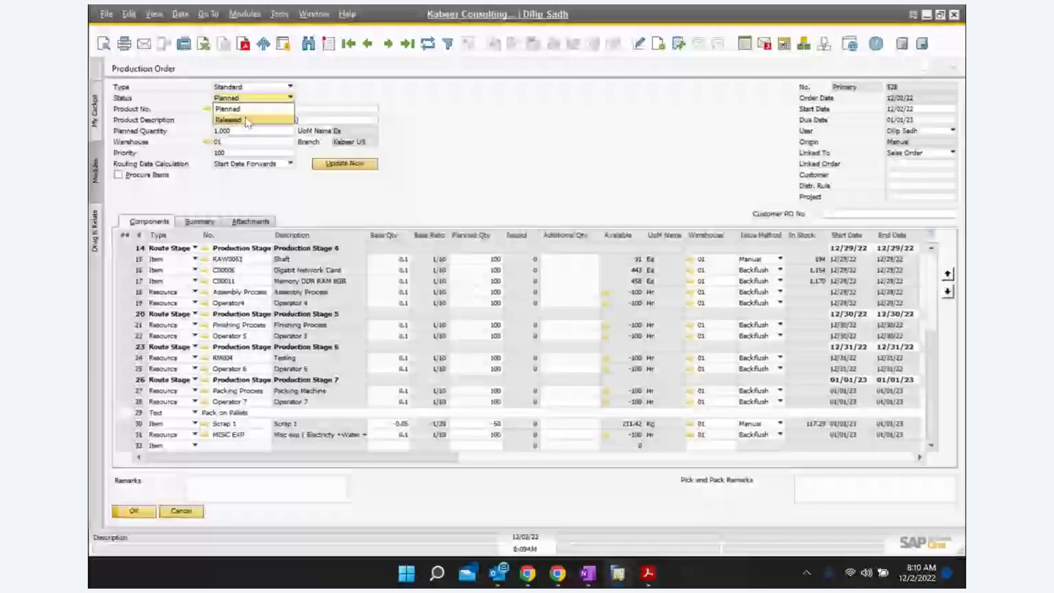
left_click(246, 121)
left_click(135, 511)
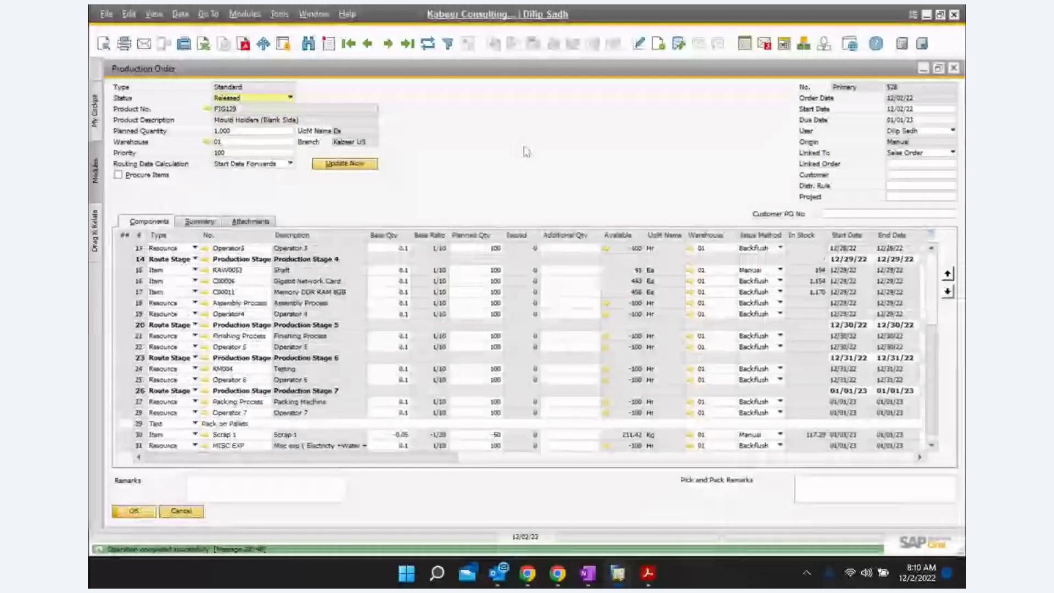
Step: Issue the open quantities of the released order's manual components, 100 each, and add the Issue for Production document
right_click(547, 135)
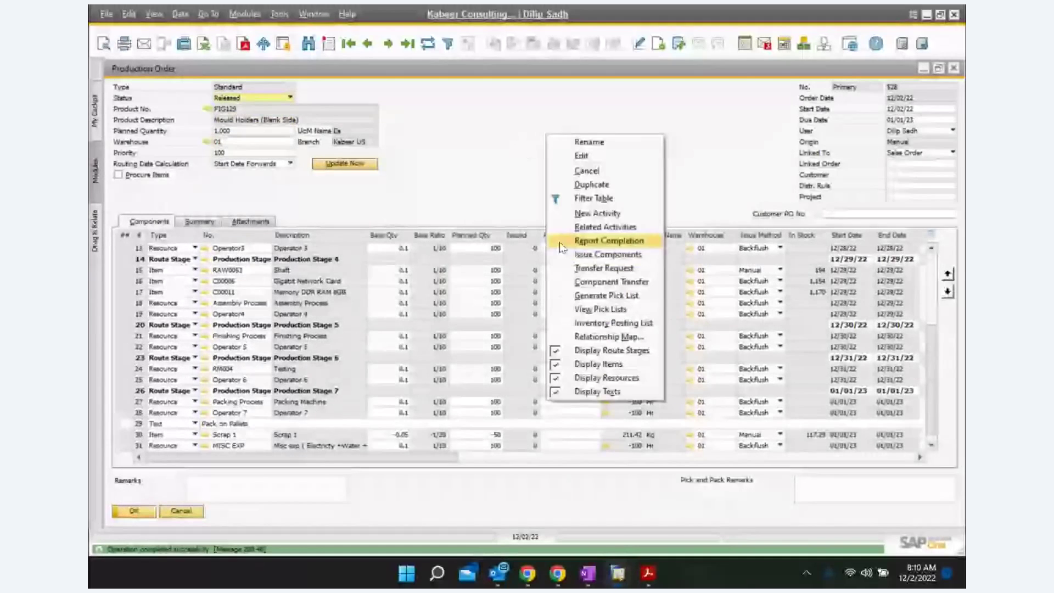
left_click(598, 255)
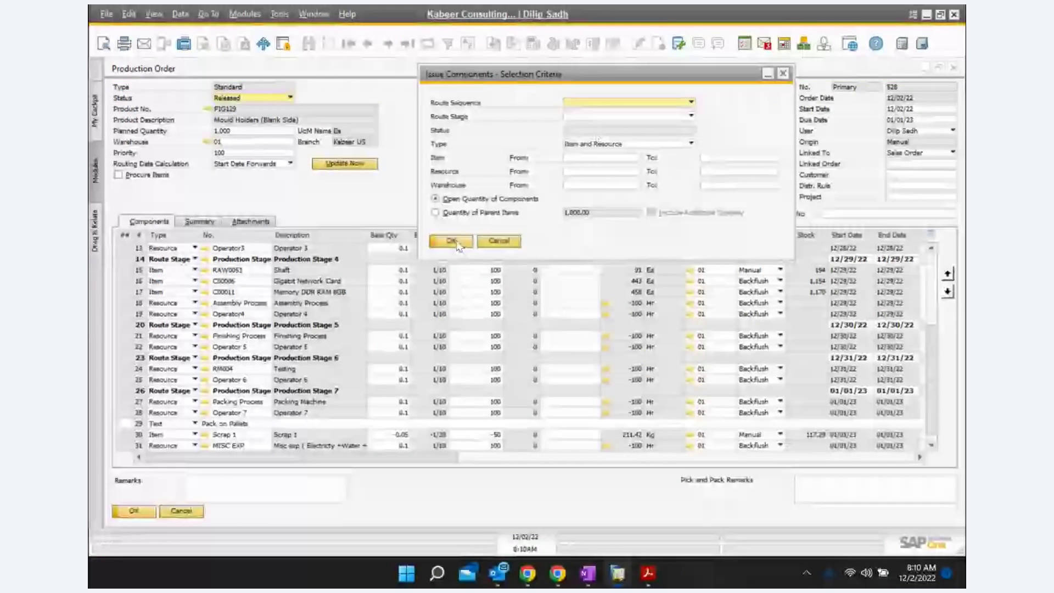
left_click(457, 242)
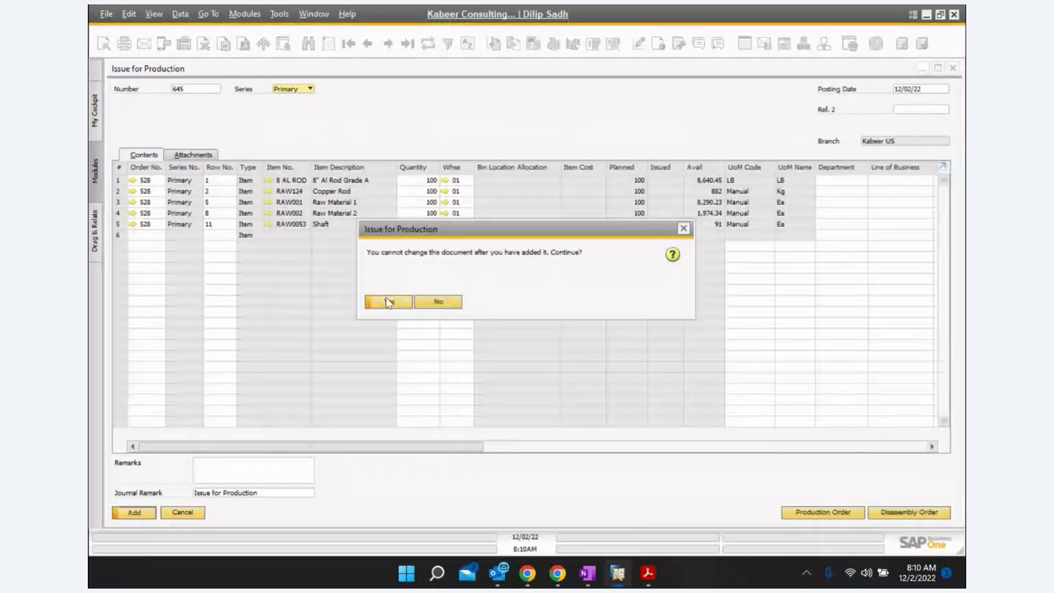
left_click(388, 303)
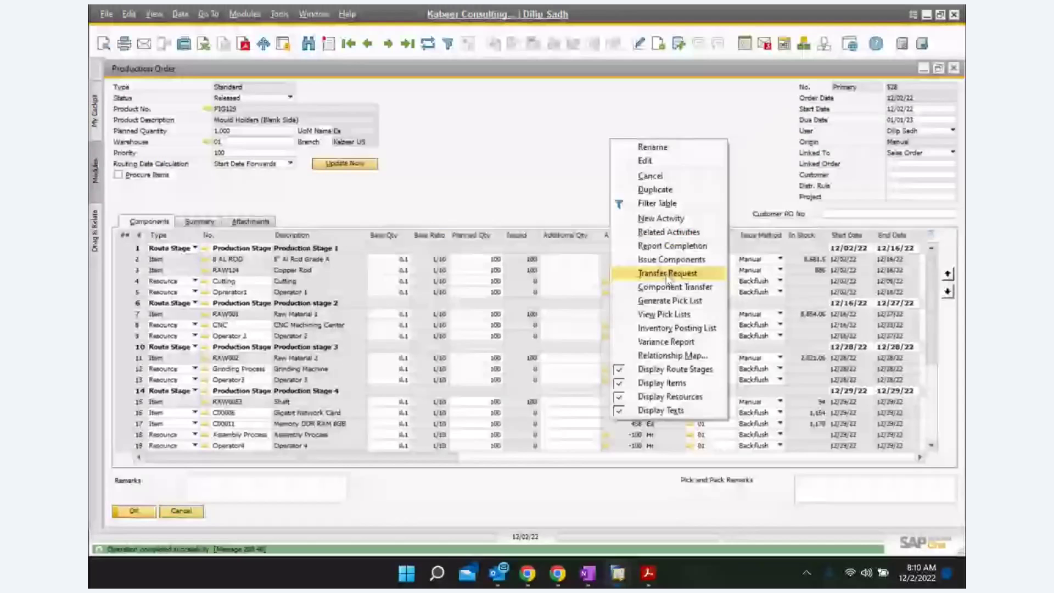
Step: Report completion of 1,000 FIG129 and 50 Scrap 1, add the Receipt from Production and close its window
left_click(672, 245)
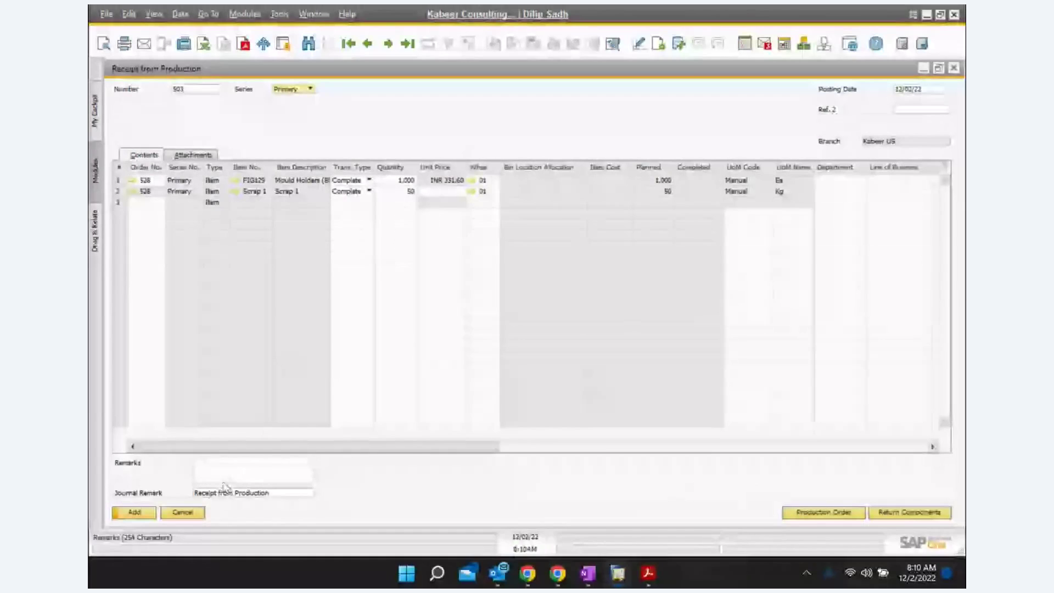
left_click(134, 513)
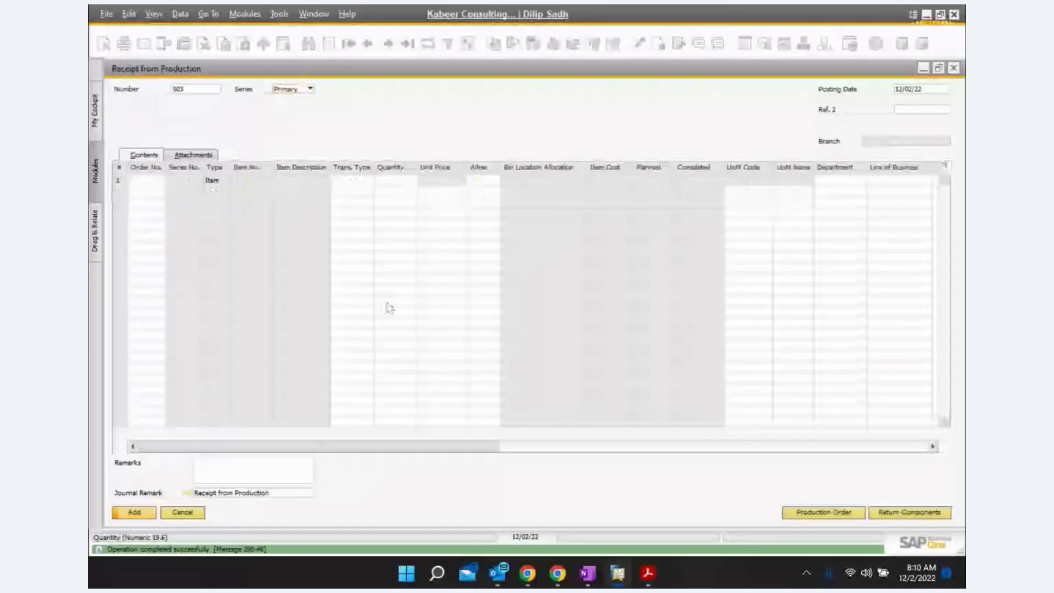
left_click(954, 68)
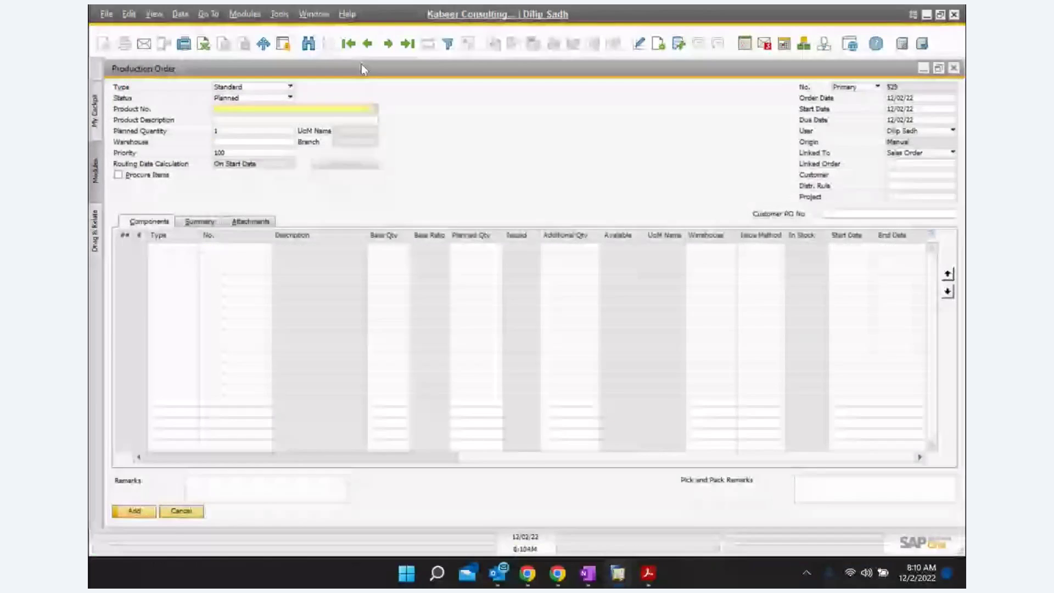
Step: Open the FIG129 production order's relationship map, examine the linked receipt and issue documents, and close the map
right_click(486, 138)
left_click(552, 353)
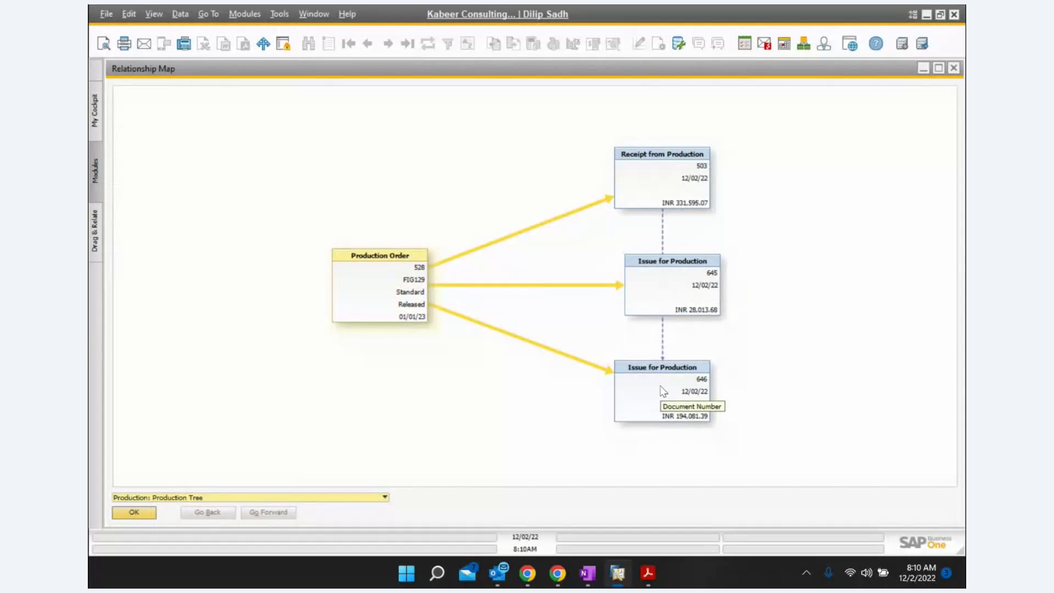
left_click(953, 68)
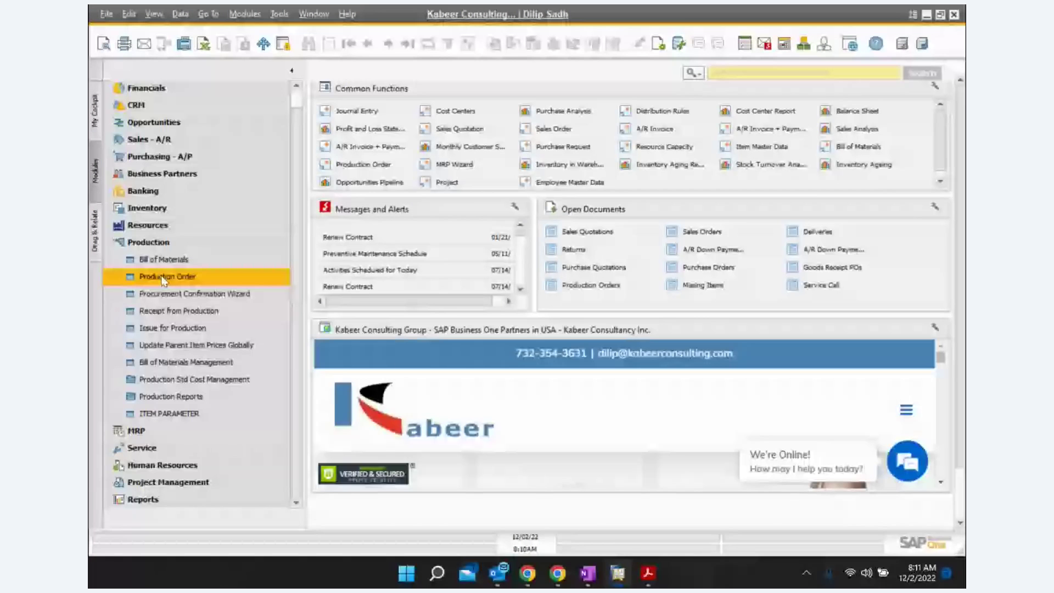
Step: Display the resource capacity again for CNC to Distillation and examine the Cutting resource's consumed capacity after the production receipt
left_click(152, 243)
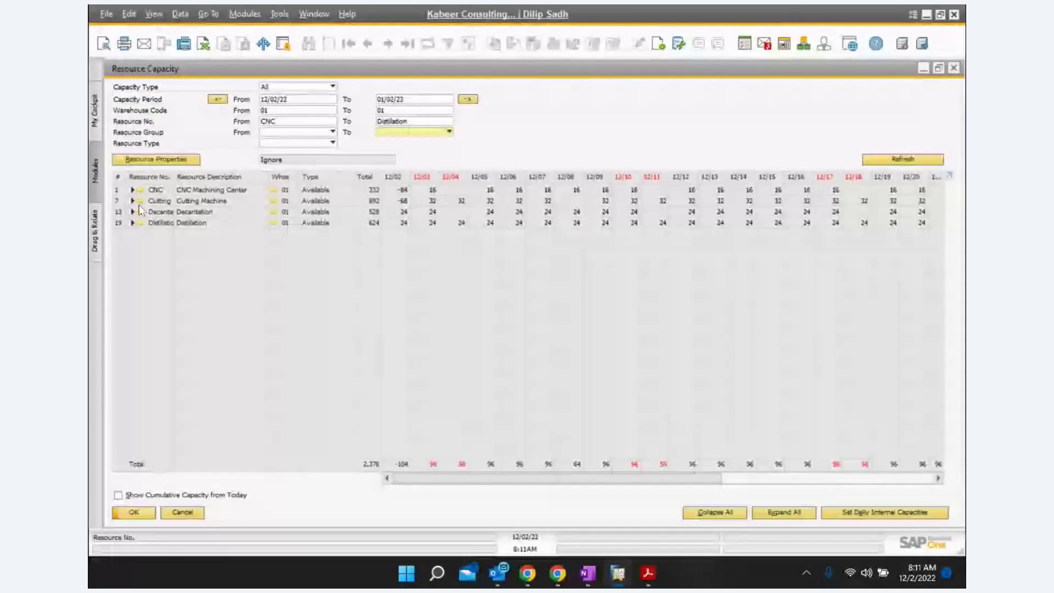
left_click(132, 201)
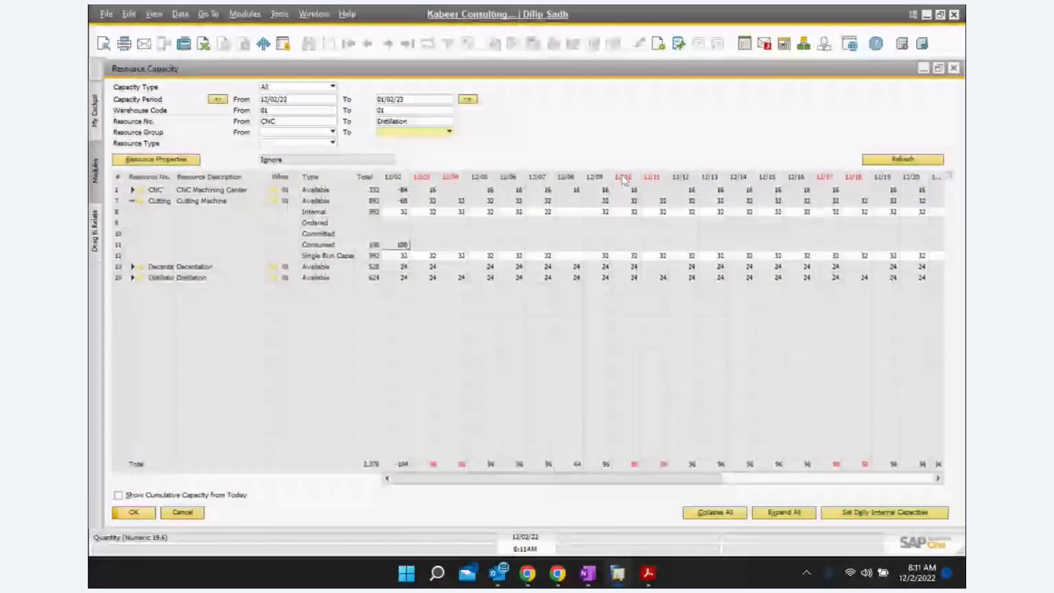
left_click(953, 67)
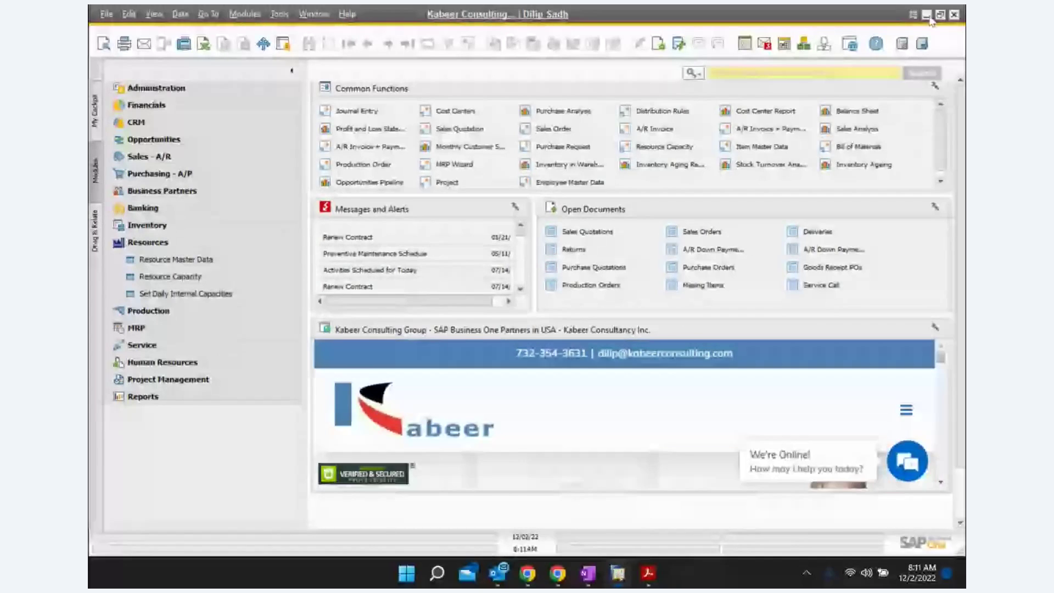
Step: Switch from SAP Business One to the SAP PPT Template document in Adobe Acrobat Reader and minimize it
key("alt+Tab")
mouse_move(929, 20)
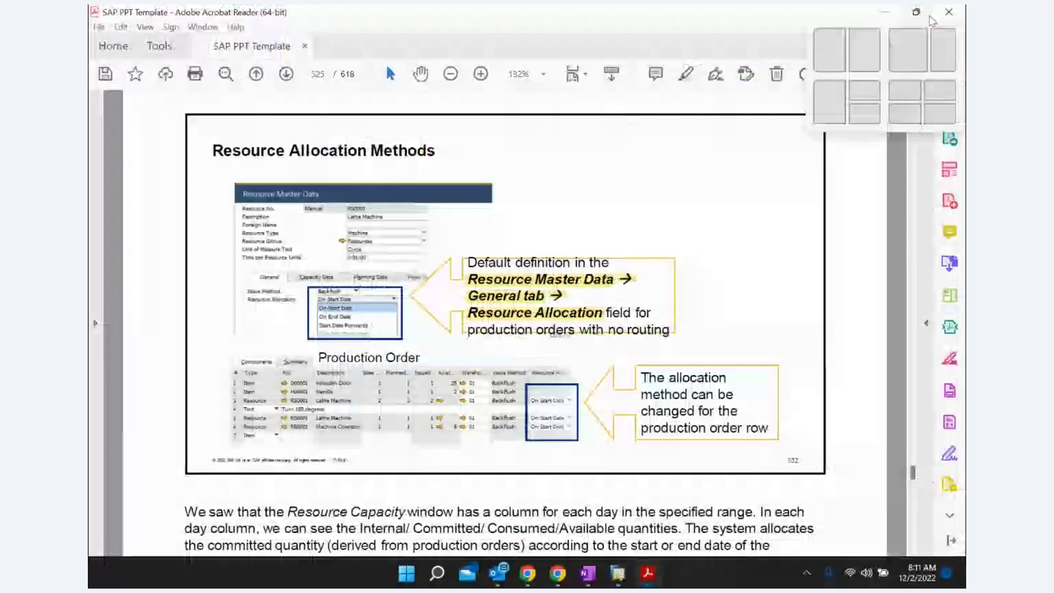
left_click(885, 11)
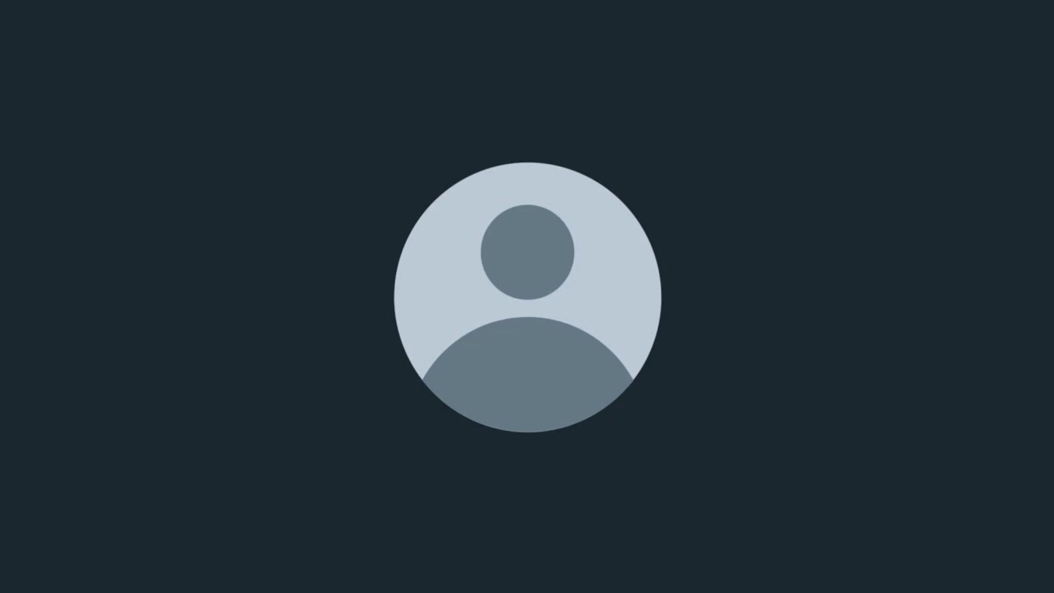